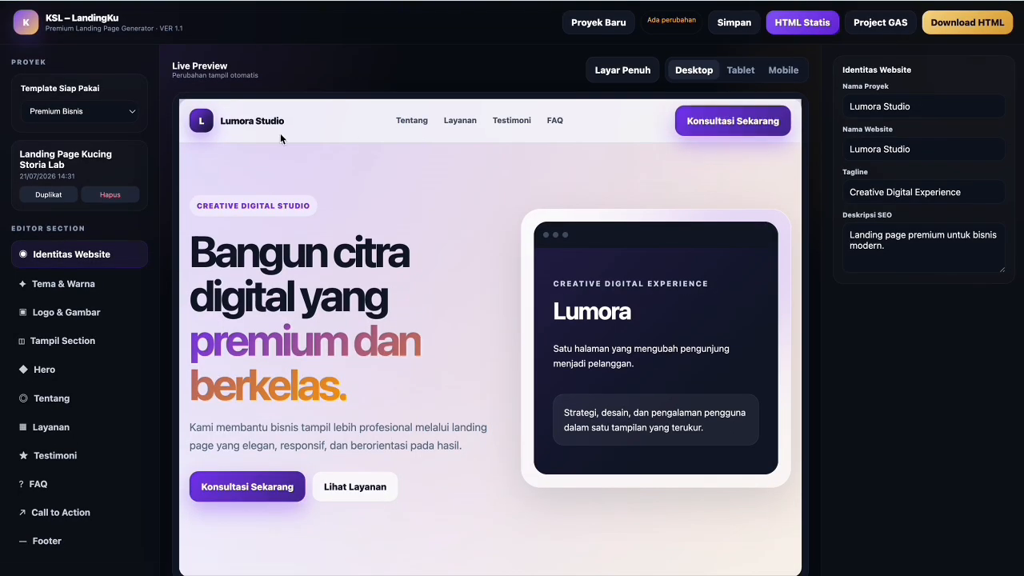
Apply the Event & Seminar template to the landing page, replacing the current editor content
{"action": "left_click", "coordinate": [88, 111]}
{"action": "left_click", "coordinate": [102, 163]}
{"action": "left_click", "coordinate": [634, 106]}
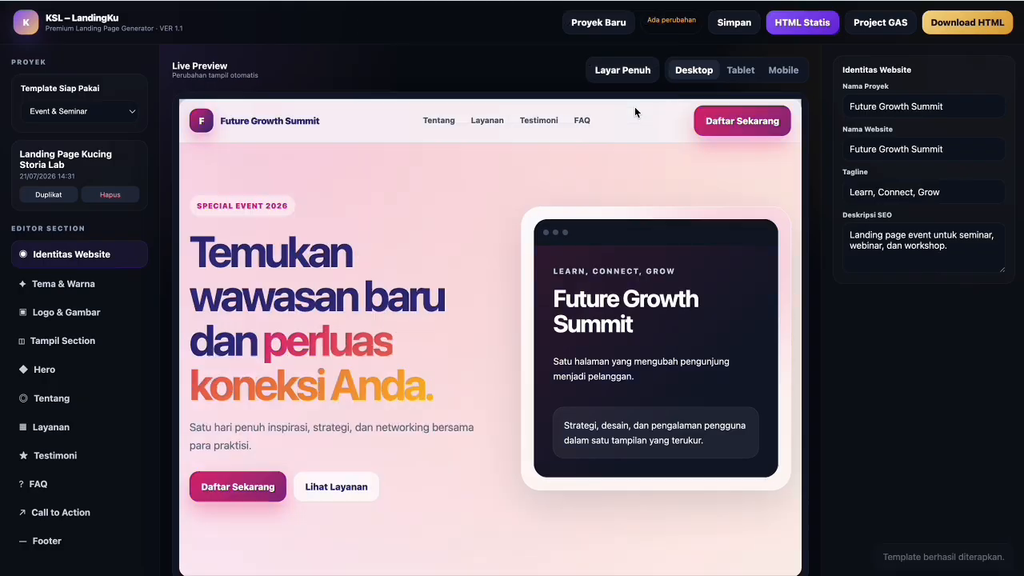
Replace the editor content with the Portofolio Kreatif template
{"action": "left_click", "coordinate": [112, 111]}
{"action": "left_click", "coordinate": [112, 99]}
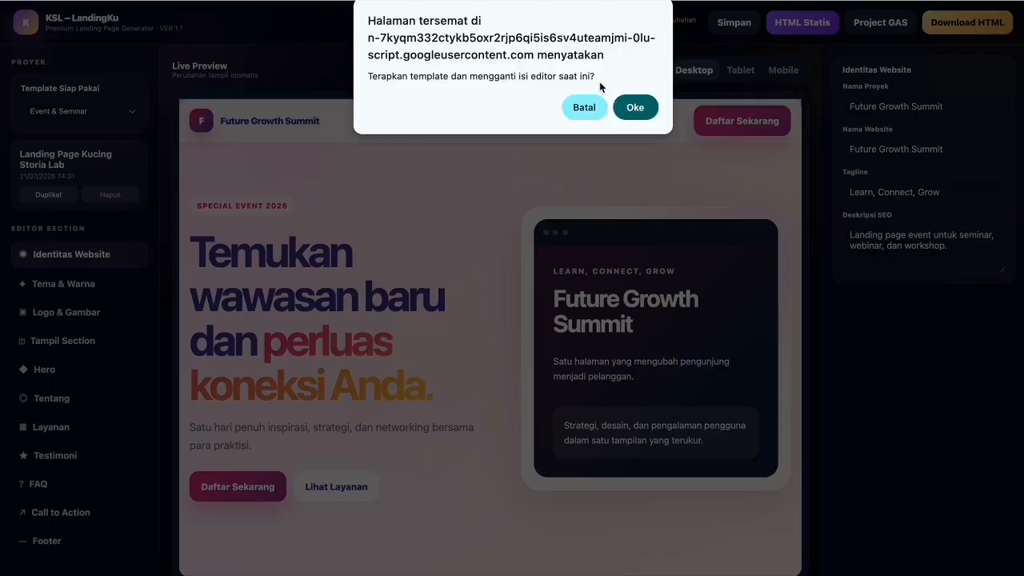
{"action": "left_click", "coordinate": [632, 106]}
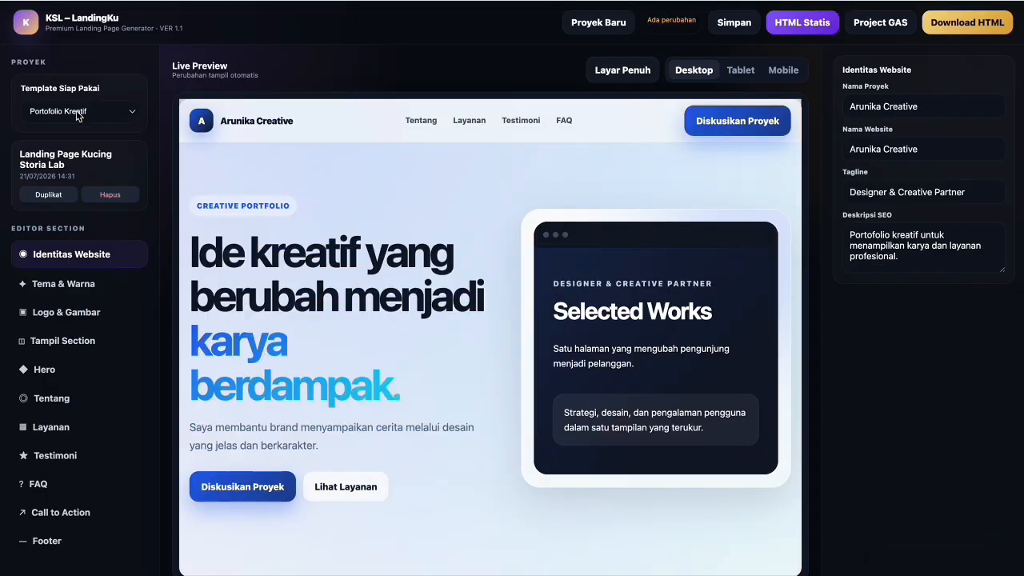
Apply the UMKM & Kuliner template and look through its sections in the live preview down to the FAQ
{"action": "left_click", "coordinate": [78, 116]}
{"action": "left_click", "coordinate": [80, 125]}
{"action": "left_click", "coordinate": [629, 106]}
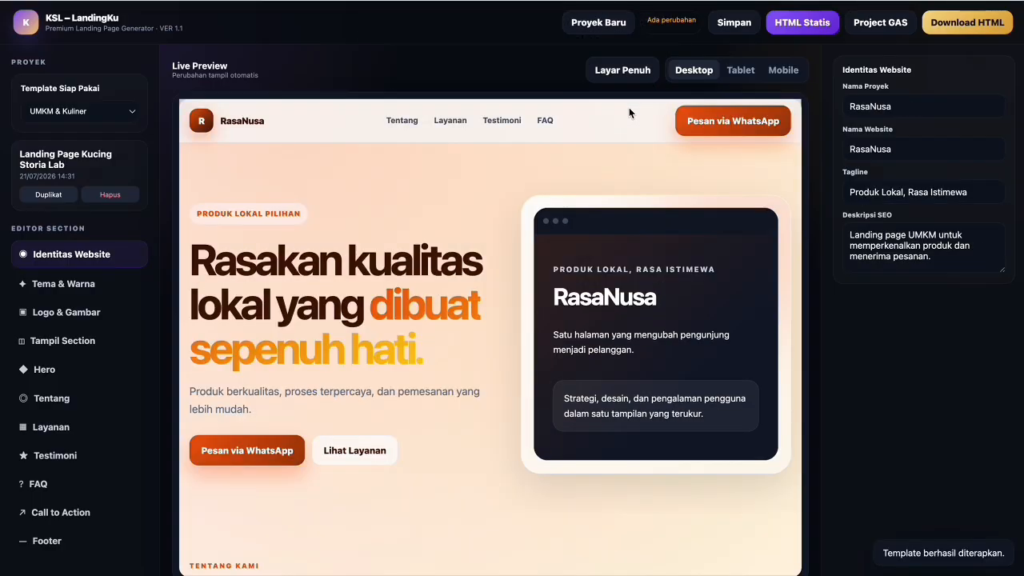
{"action": "scroll", "coordinate": [584, 232], "scroll_direction": "down", "scroll_amount": 7}
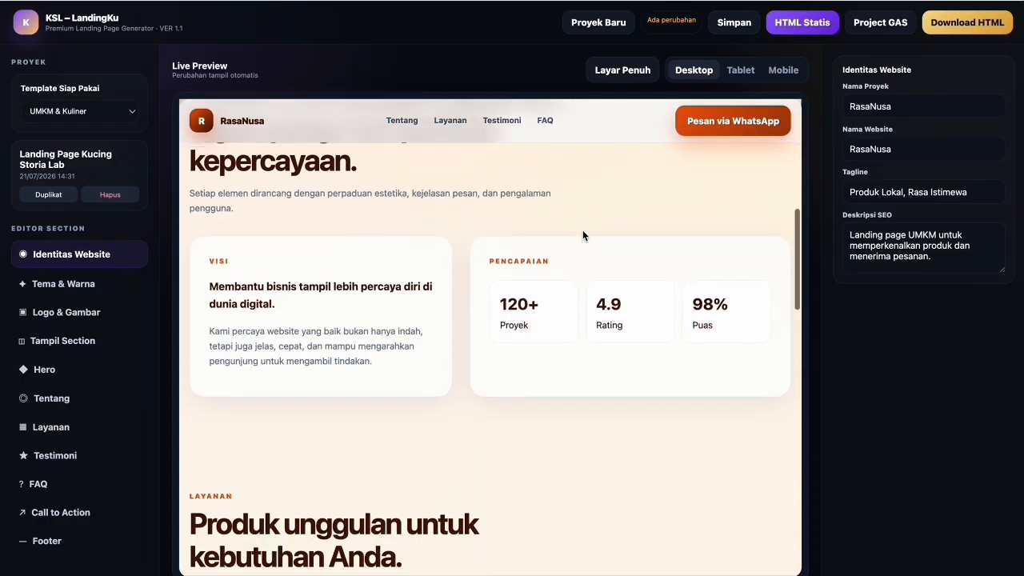
{"action": "scroll", "coordinate": [583, 235], "scroll_direction": "down", "scroll_amount": 10}
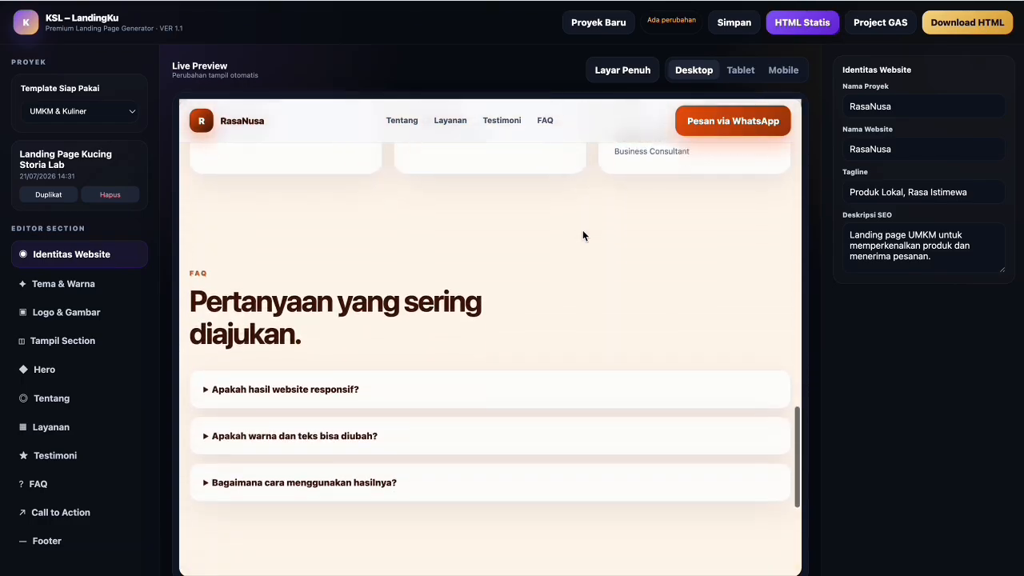
{"action": "scroll", "coordinate": [583, 231], "scroll_direction": "down", "scroll_amount": 4}
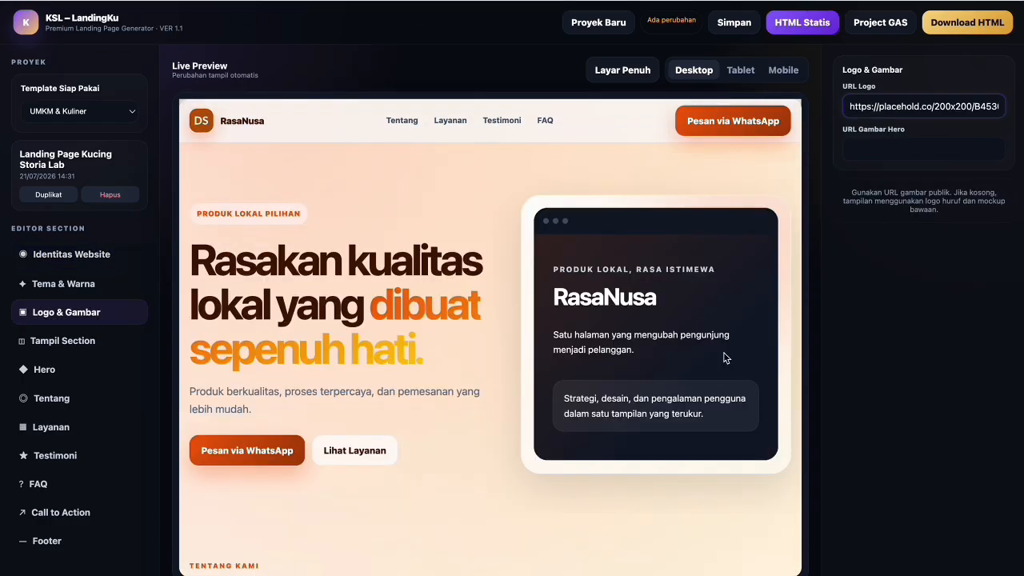
Paste an images.unsplash.com photo address as the URL Gambar Hero value
{"action": "left_click", "coordinate": [887, 140]}
{"action": "key", "text": "ctrl+v"}
{"action": "left_click", "coordinate": [876, 246]}
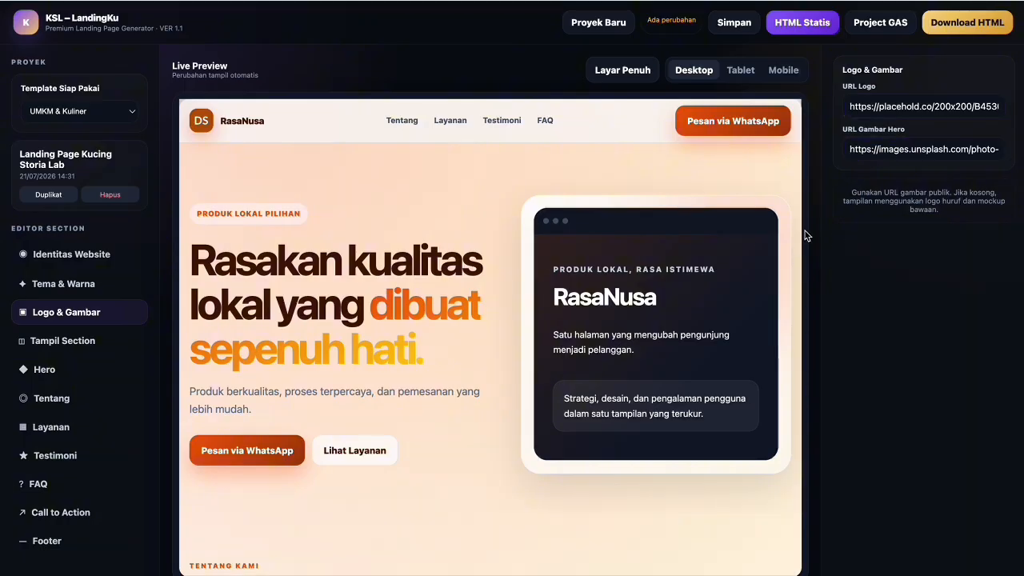
Examine the RasaNusa landing page sections in the full-screen preview and back in the regular live preview
{"action": "left_click", "coordinate": [632, 79]}
{"action": "scroll", "coordinate": [598, 207], "scroll_direction": "down", "scroll_amount": 8}
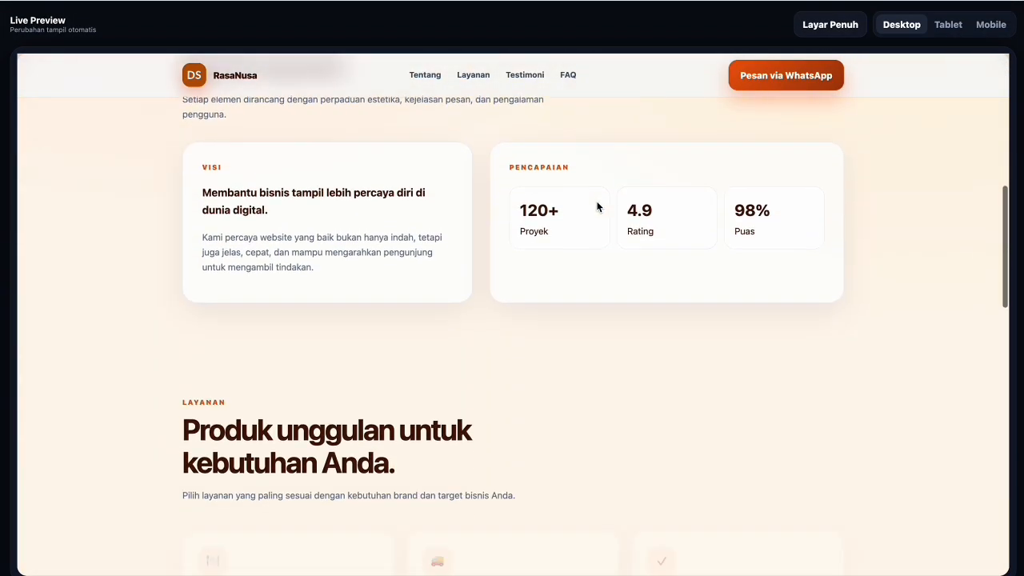
{"action": "scroll", "coordinate": [598, 206], "scroll_direction": "down", "scroll_amount": 10}
{"action": "key", "text": "Escape"}
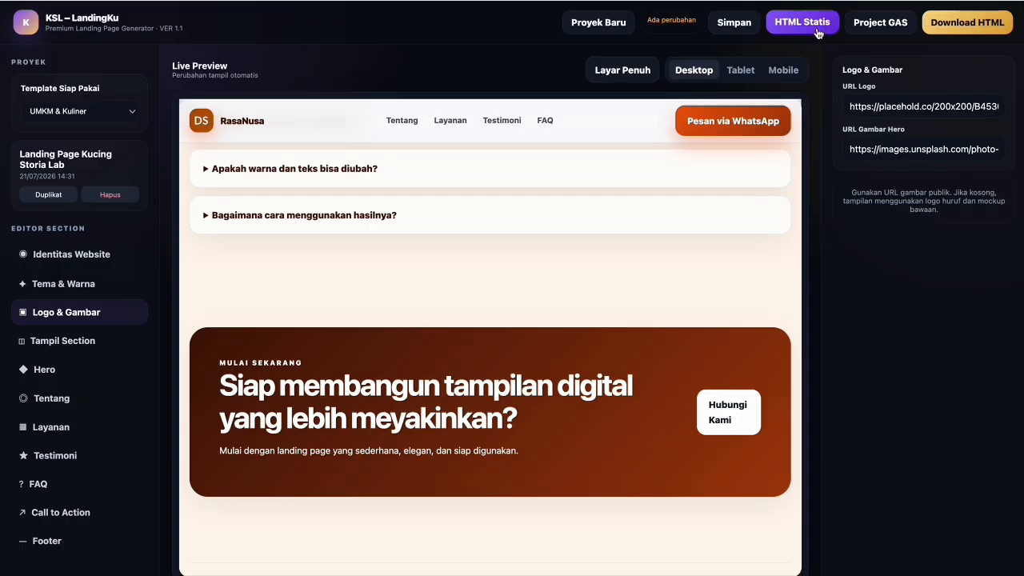
{"action": "scroll", "coordinate": [730, 277], "scroll_direction": "up", "scroll_amount": 1}
{"action": "scroll", "coordinate": [730, 278], "scroll_direction": "up", "scroll_amount": 10}
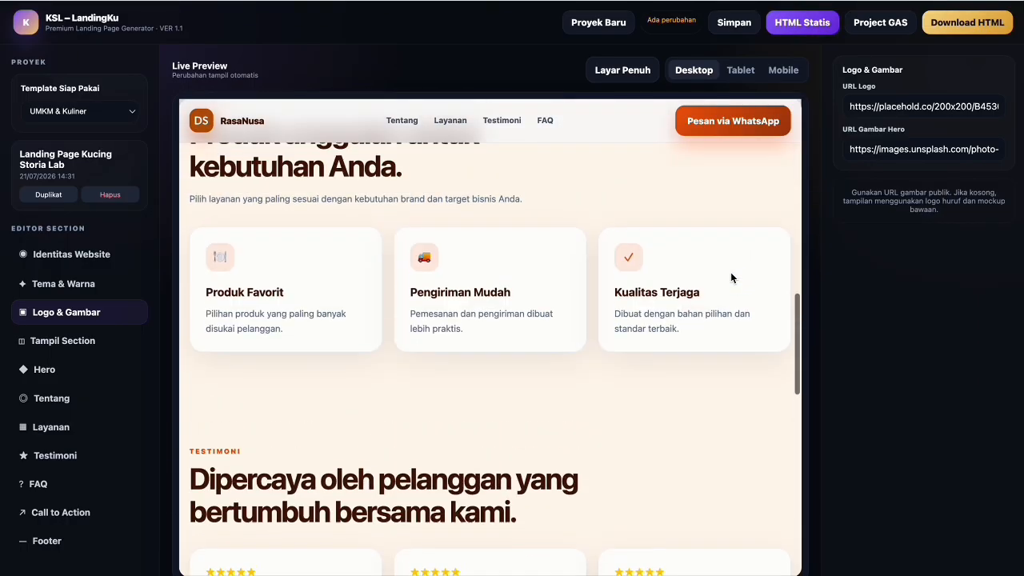
{"action": "scroll", "coordinate": [730, 277], "scroll_direction": "up", "scroll_amount": 6}
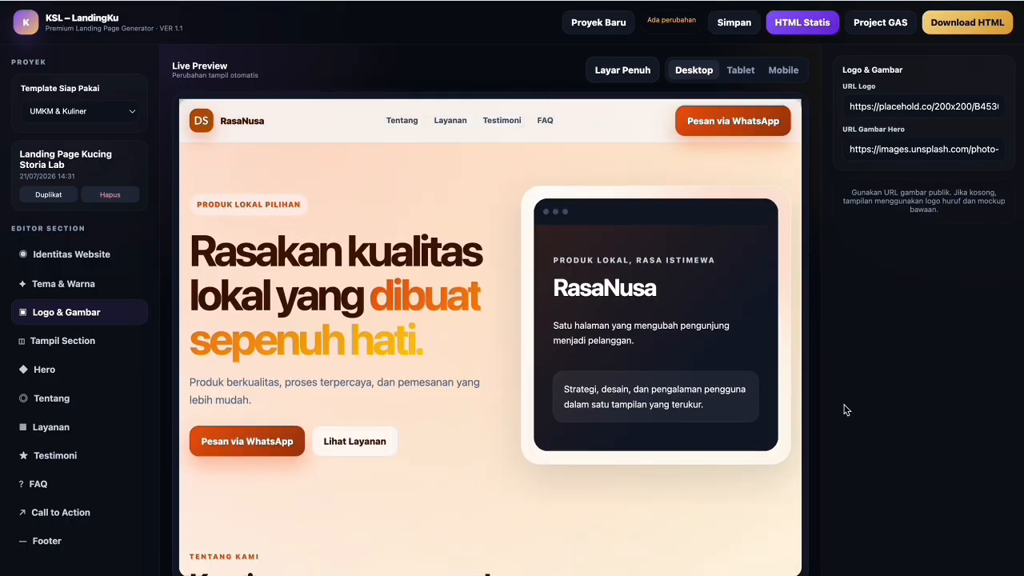
Hide the Testimoni, Call to Action and Footer sections of the landing page
{"action": "left_click", "coordinate": [64, 344]}
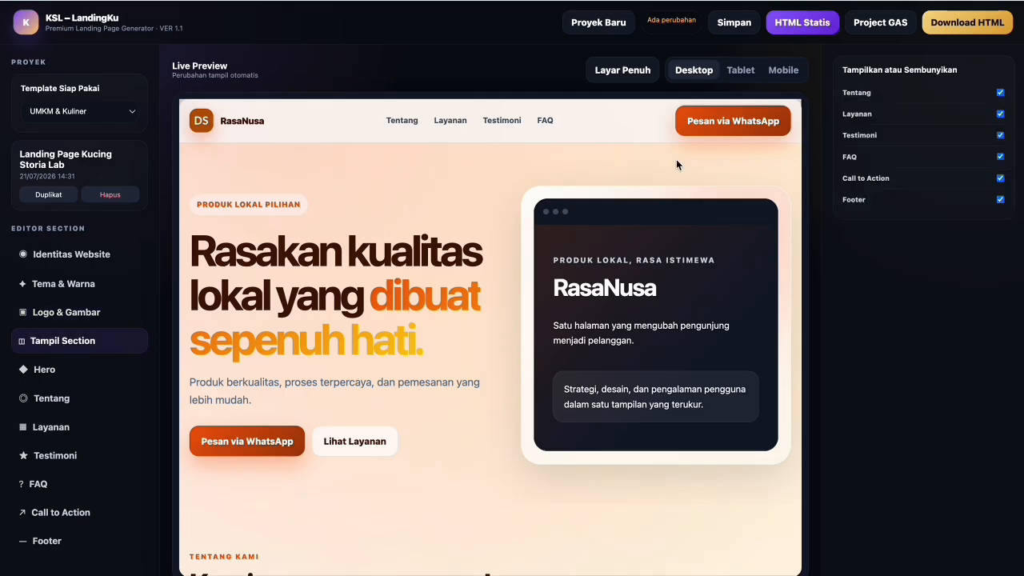
{"action": "left_click", "coordinate": [1000, 136]}
{"action": "scroll", "coordinate": [789, 311], "scroll_direction": "down", "scroll_amount": 5}
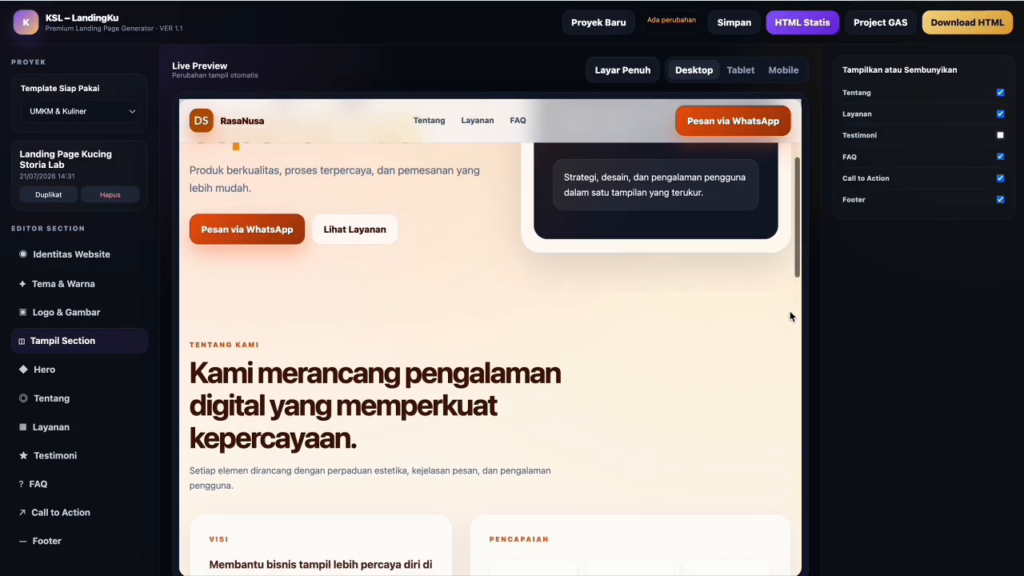
{"action": "scroll", "coordinate": [790, 315], "scroll_direction": "down", "scroll_amount": 8}
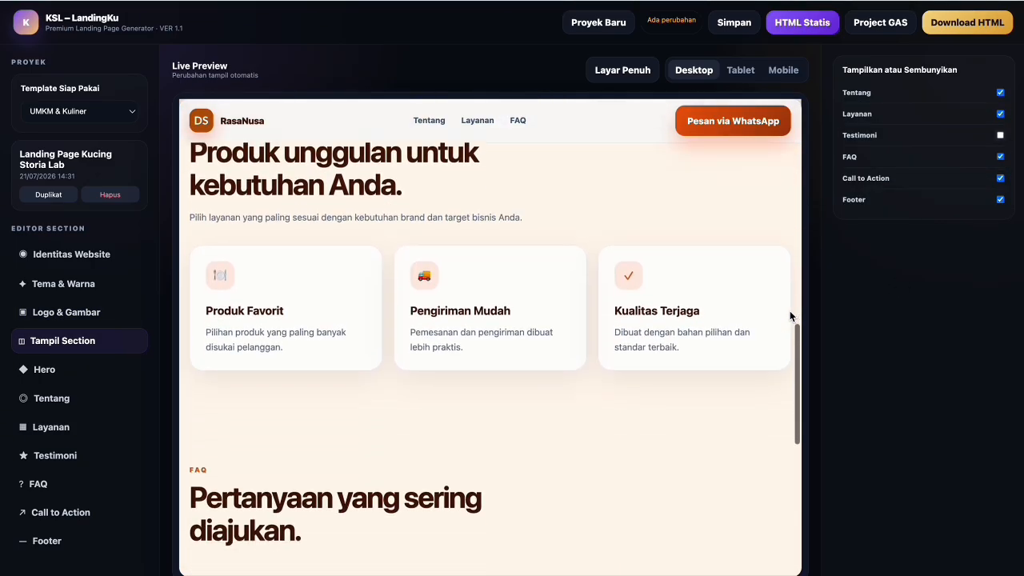
{"action": "scroll", "coordinate": [789, 313], "scroll_direction": "down", "scroll_amount": 8}
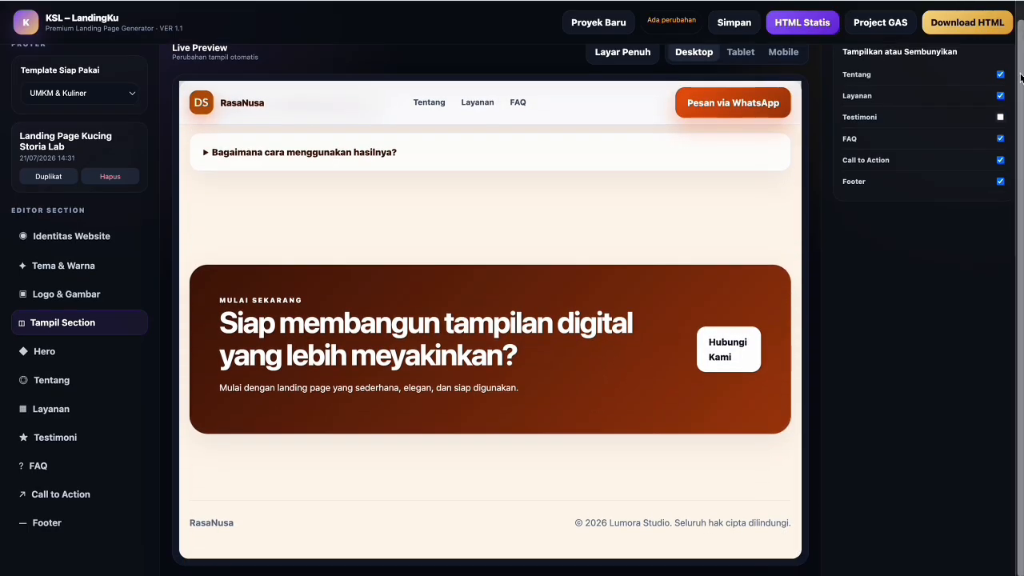
{"action": "left_click", "coordinate": [999, 160]}
{"action": "left_click", "coordinate": [999, 182]}
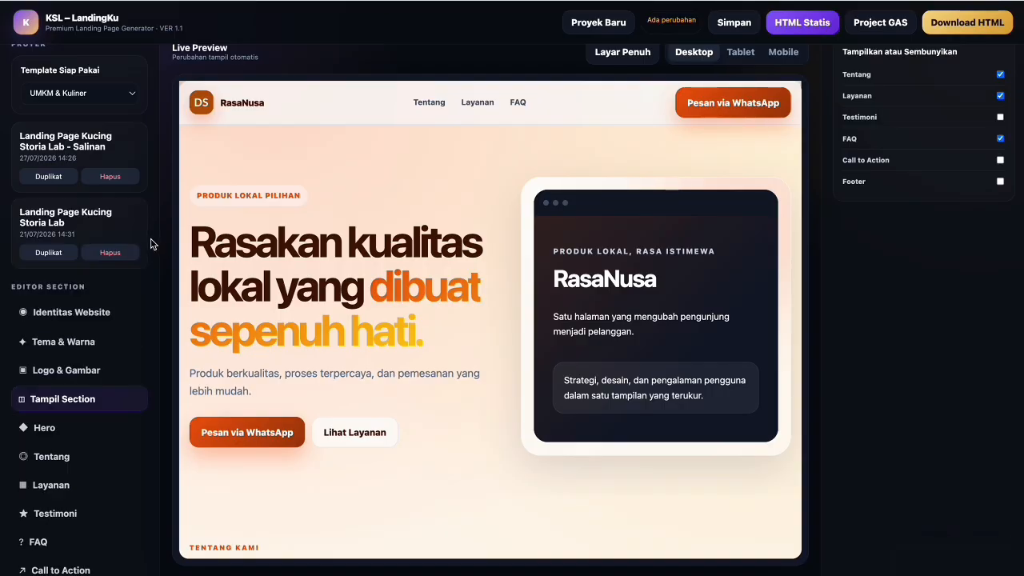
Load the saved project "Landing Page Kucing Storia Lab - Salinan" and examine its page down to the testimonials
{"action": "left_click", "coordinate": [94, 138]}
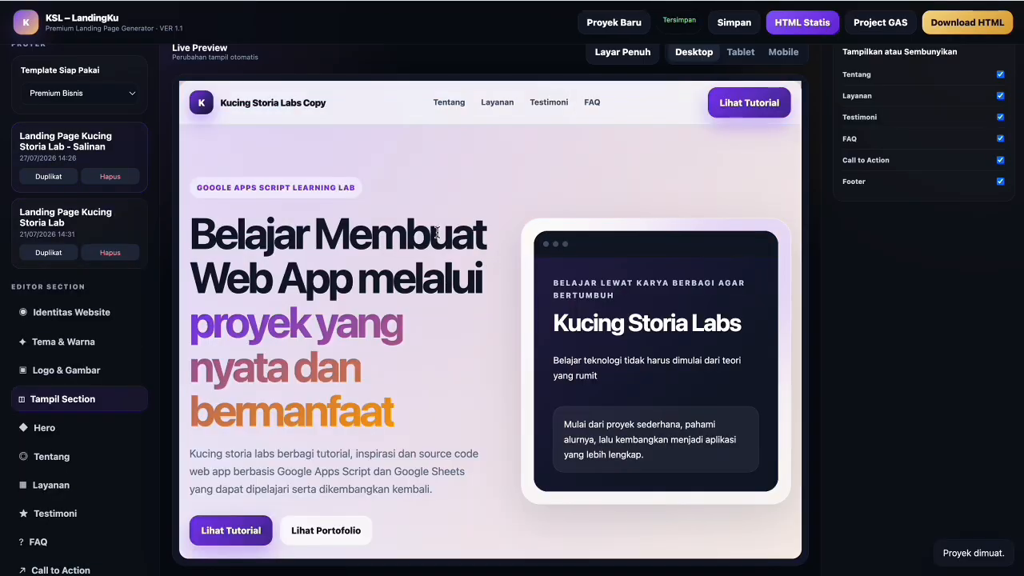
{"action": "scroll", "coordinate": [439, 231], "scroll_direction": "down", "scroll_amount": 6}
{"action": "scroll", "coordinate": [436, 231], "scroll_direction": "down", "scroll_amount": 15}
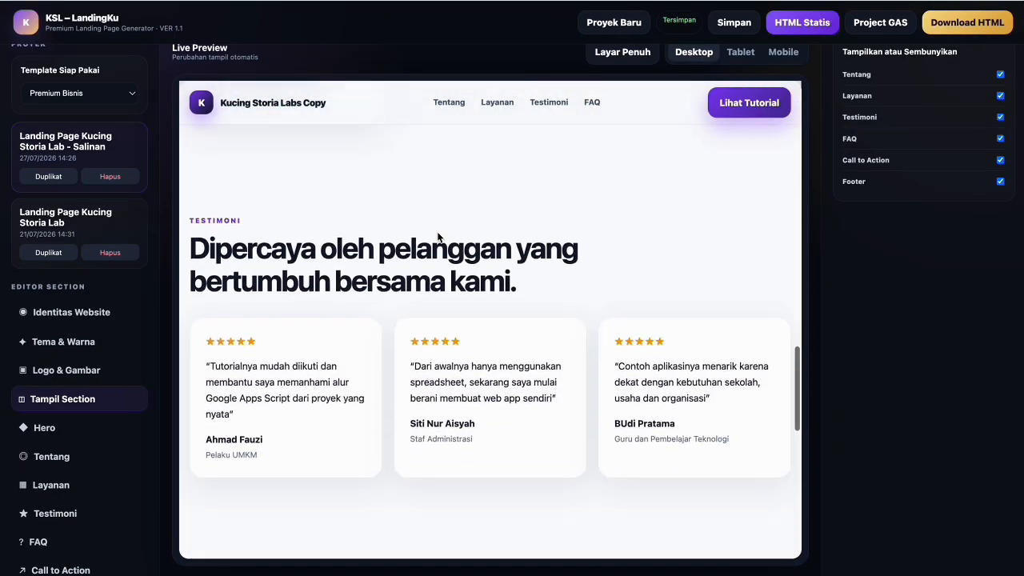
Load the original "Landing Page Kucing Storia Lab" project and check its page down to the FAQ and call to action
{"action": "left_click", "coordinate": [124, 222]}
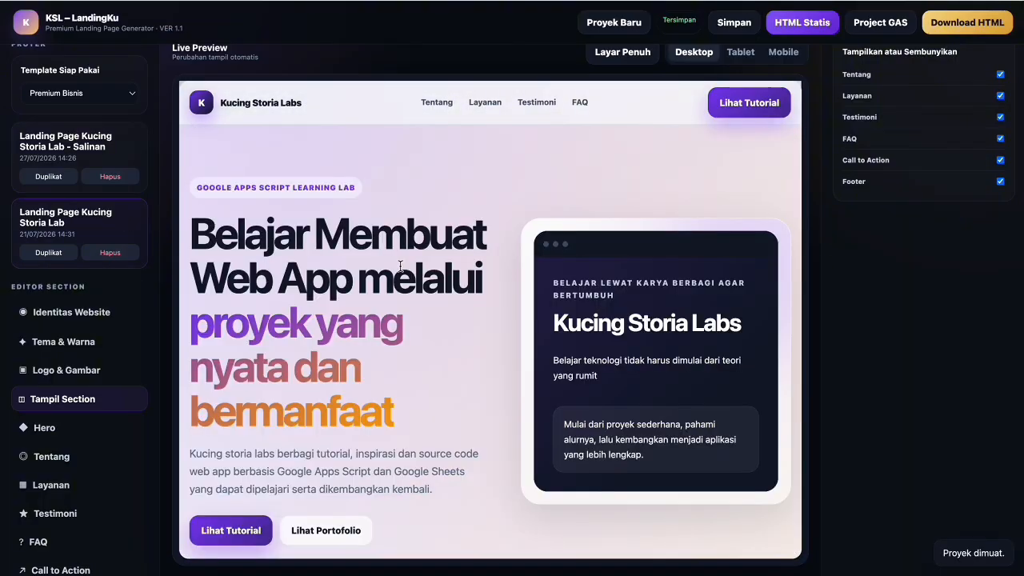
{"action": "scroll", "coordinate": [400, 264], "scroll_direction": "down", "scroll_amount": 8}
{"action": "scroll", "coordinate": [399, 266], "scroll_direction": "down", "scroll_amount": 12}
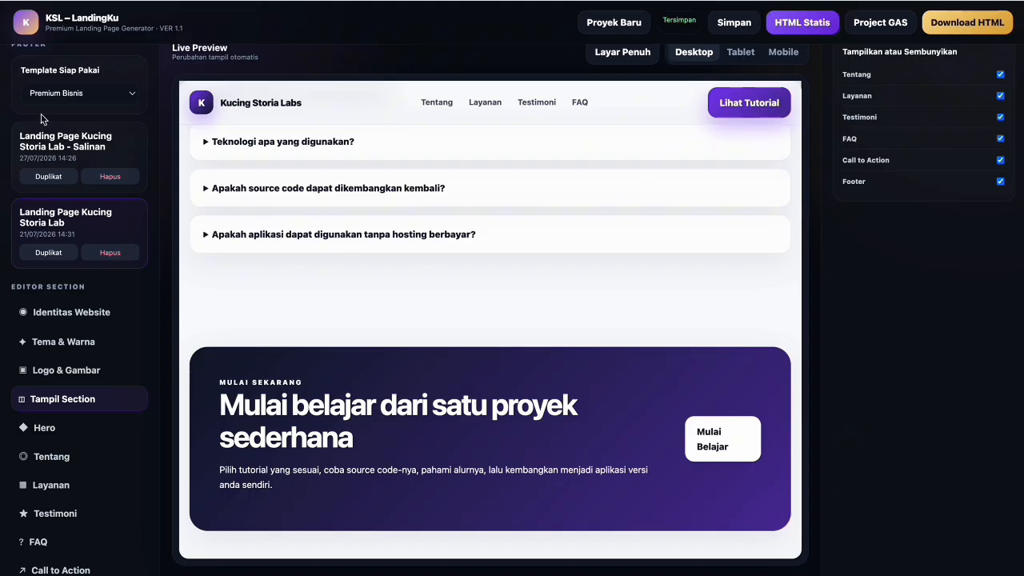
{"action": "scroll", "coordinate": [653, 338], "scroll_direction": "up", "scroll_amount": 3}
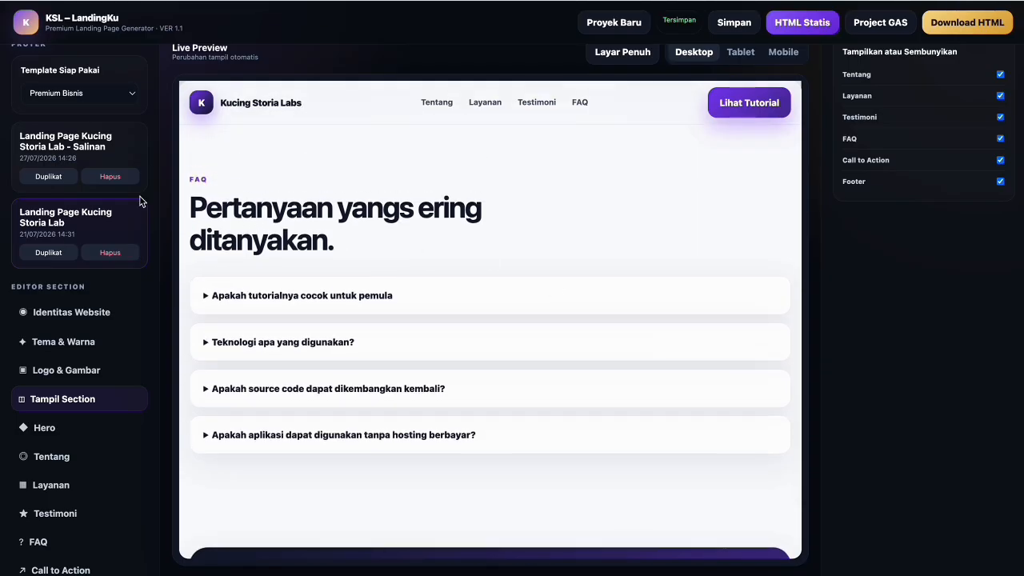
Delete the duplicate project "Landing Page Kucing Storia Lab - Salinan" and confirm the deletion
{"action": "left_click", "coordinate": [115, 179]}
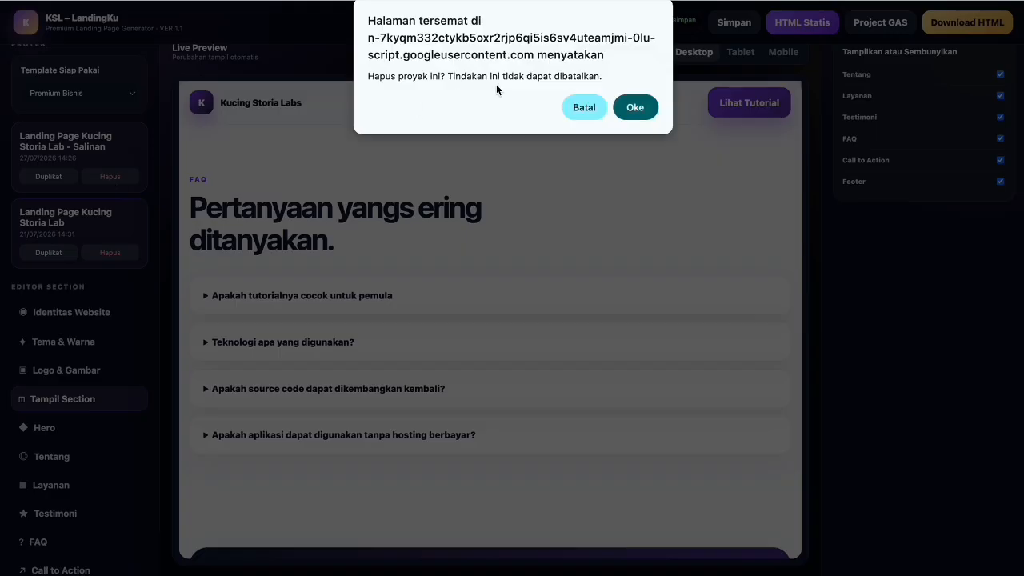
{"action": "left_click", "coordinate": [635, 107]}
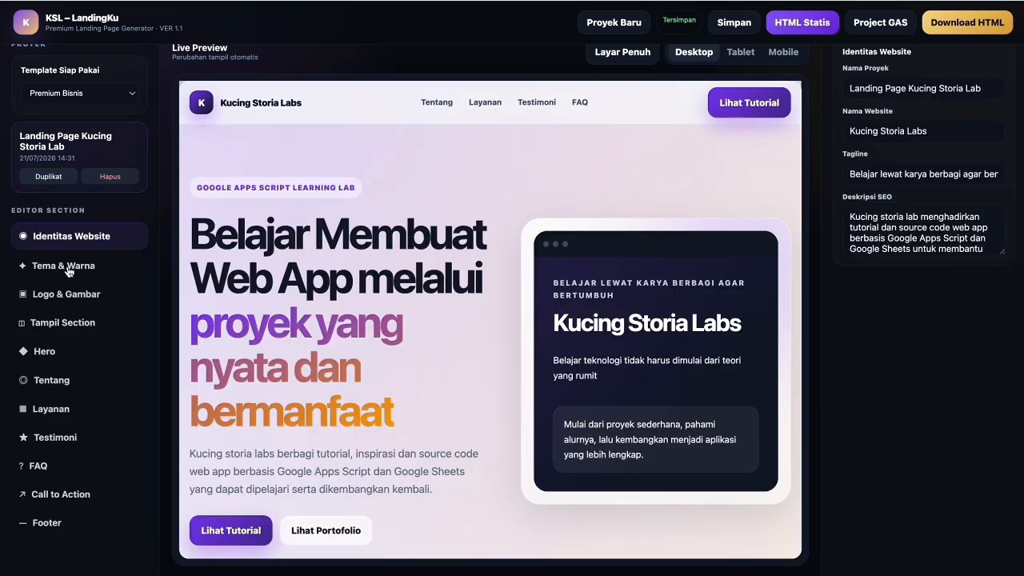
Change the Hero section's badge text to "Google. Sheet dan Google Apps Script"
{"action": "left_click", "coordinate": [43, 351]}
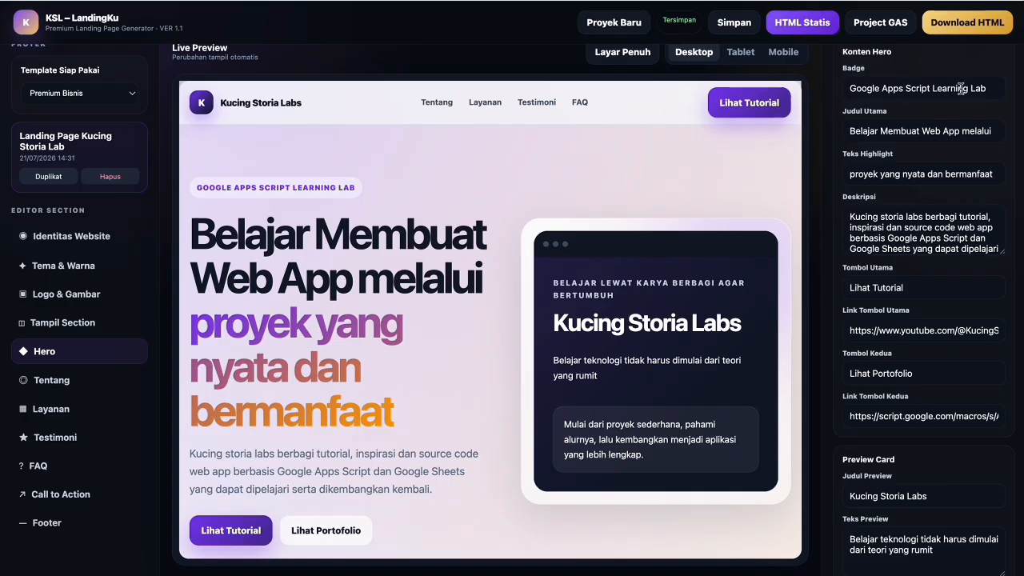
{"action": "triple_click", "coordinate": [988, 88]}
{"action": "type", "text": "Google"}
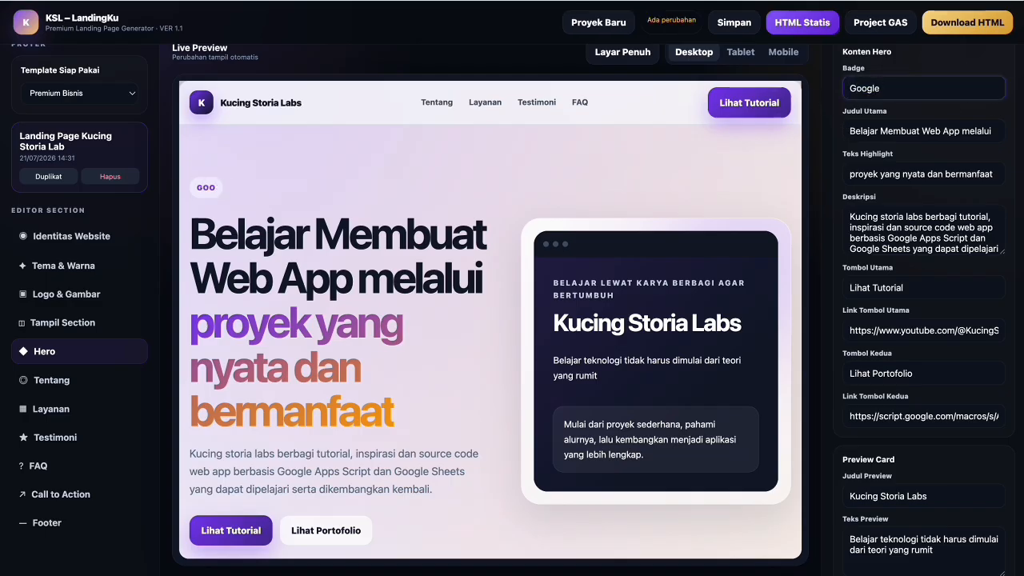
{"action": "type", "text": ". Sheet dan Google Apps"}
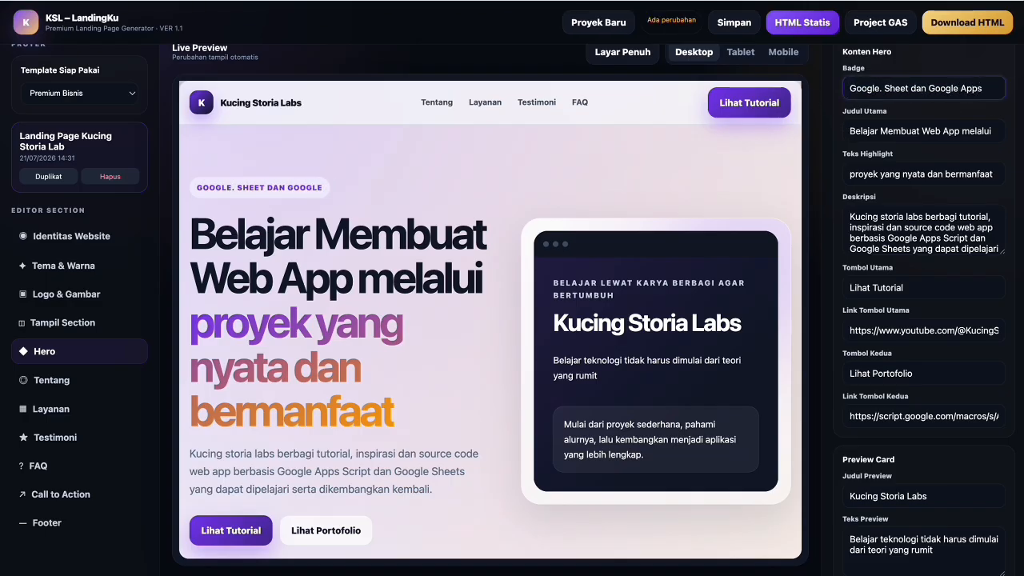
{"action": "type", "text": " Script"}
{"action": "left_click", "coordinate": [816, 135]}
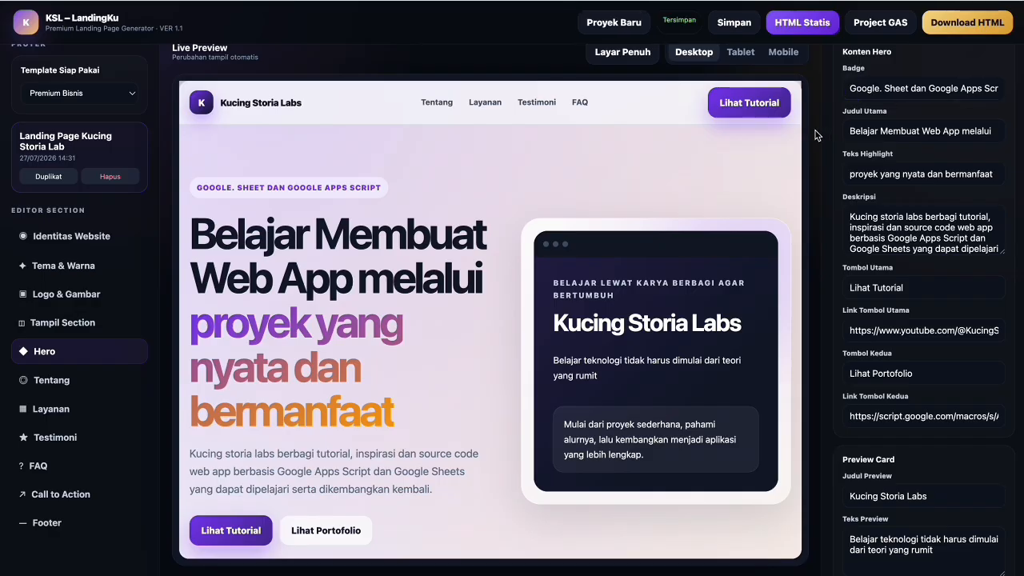
Examine the Kucing Storia Labs page in the full-screen desktop preview from the hero to the footer
{"action": "left_click", "coordinate": [621, 52]}
{"action": "scroll", "coordinate": [573, 273], "scroll_direction": "down", "scroll_amount": 9}
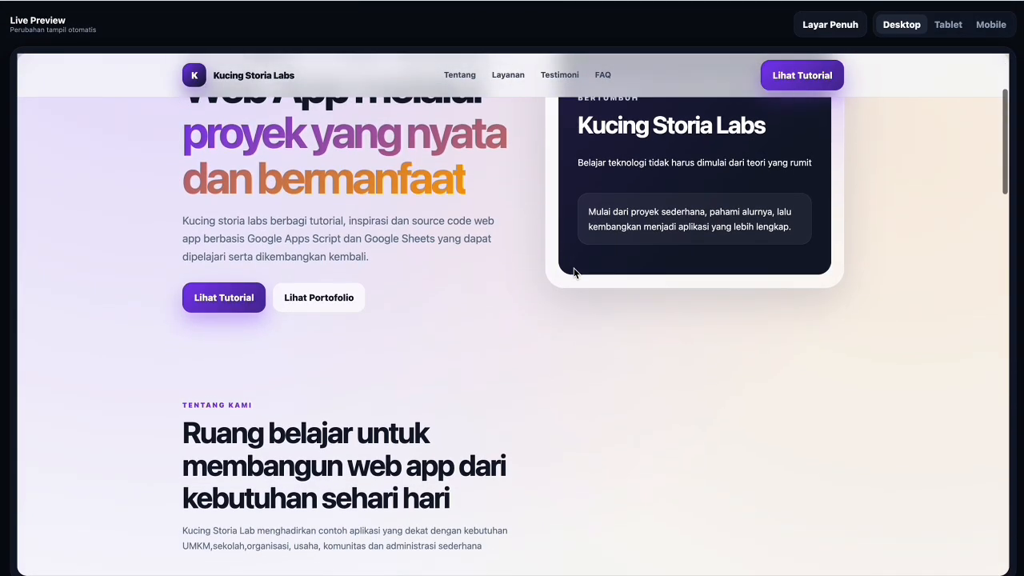
{"action": "scroll", "coordinate": [574, 272], "scroll_direction": "down", "scroll_amount": 15}
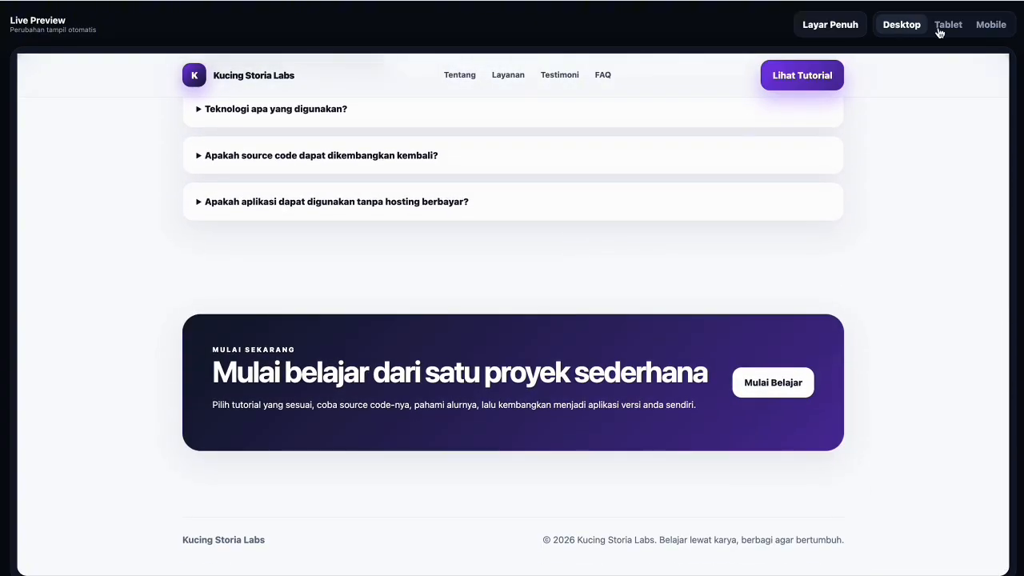
Check the page's Tablet layout from the lower sections back up to the hero
{"action": "left_click", "coordinate": [940, 32]}
{"action": "scroll", "coordinate": [678, 237], "scroll_direction": "up", "scroll_amount": 10}
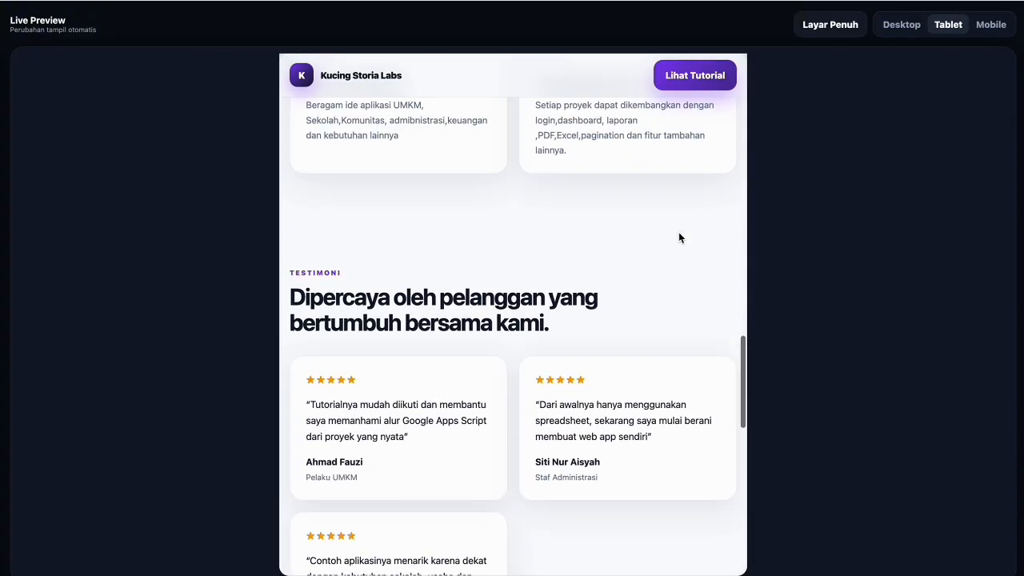
{"action": "scroll", "coordinate": [678, 237], "scroll_direction": "up", "scroll_amount": 10}
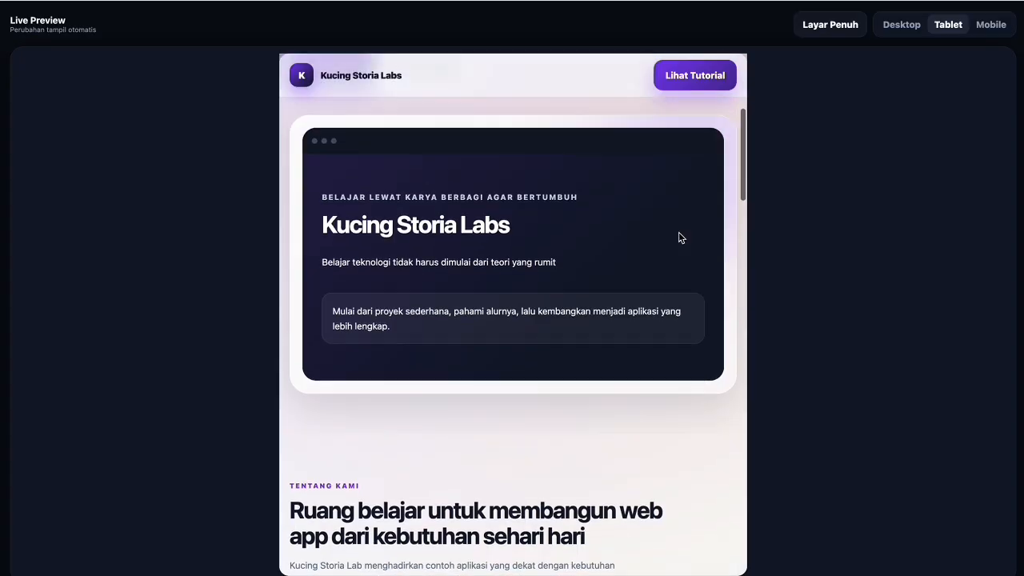
{"action": "scroll", "coordinate": [678, 237], "scroll_direction": "up", "scroll_amount": 4}
Check the page's Mobile layout from the hero downwards
{"action": "left_click", "coordinate": [985, 30]}
{"action": "scroll", "coordinate": [592, 236], "scroll_direction": "down", "scroll_amount": 3}
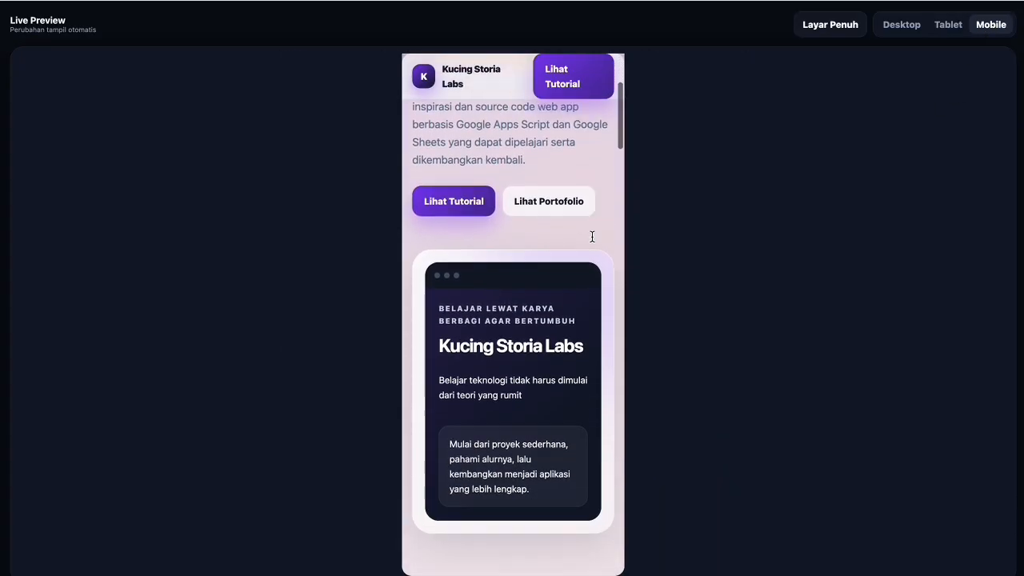
{"action": "scroll", "coordinate": [592, 236], "scroll_direction": "down", "scroll_amount": 5}
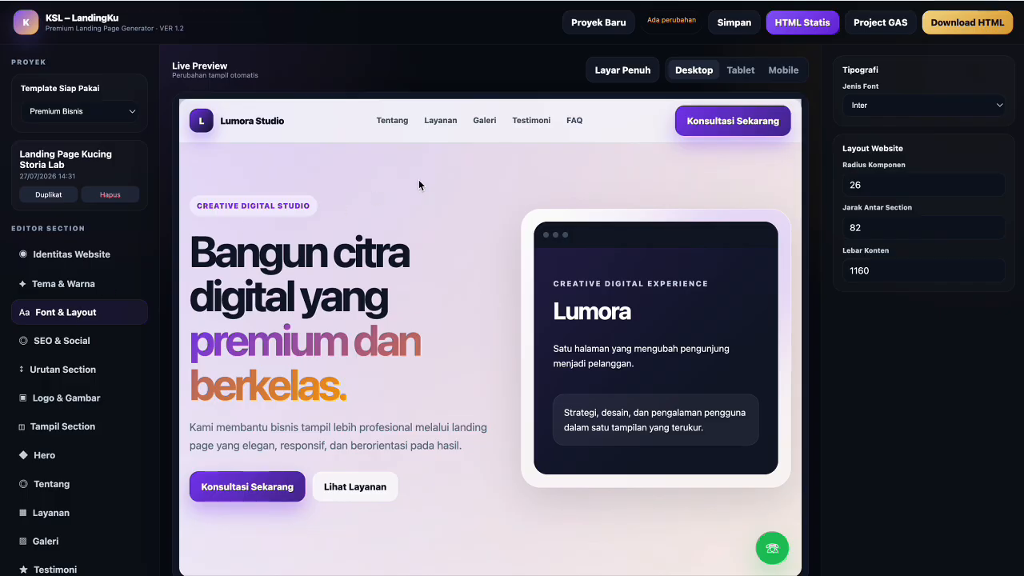
Set the page font to Poppins and check the live preview from the hero to the gallery section
{"action": "left_click", "coordinate": [899, 109]}
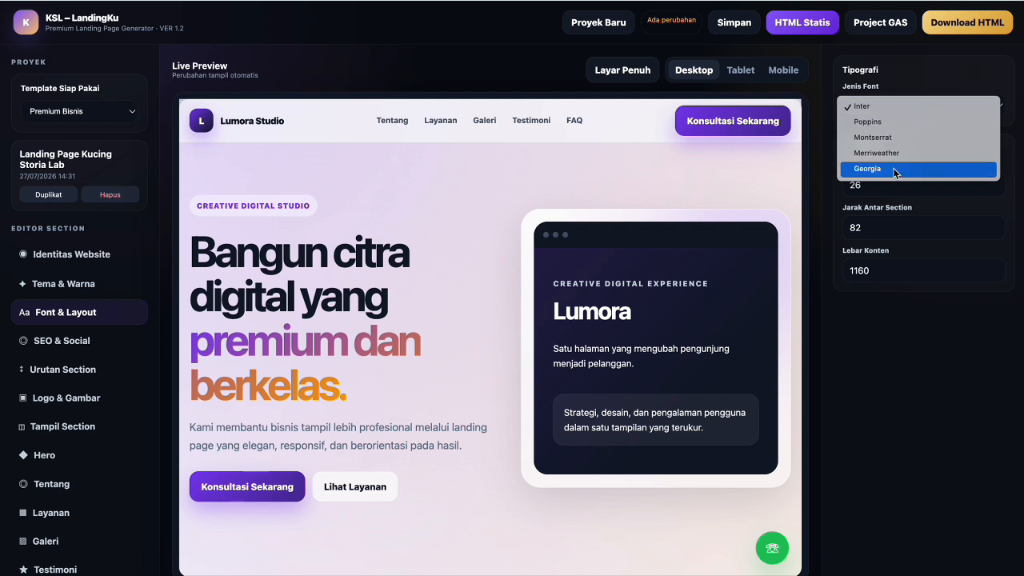
{"action": "left_click", "coordinate": [887, 125]}
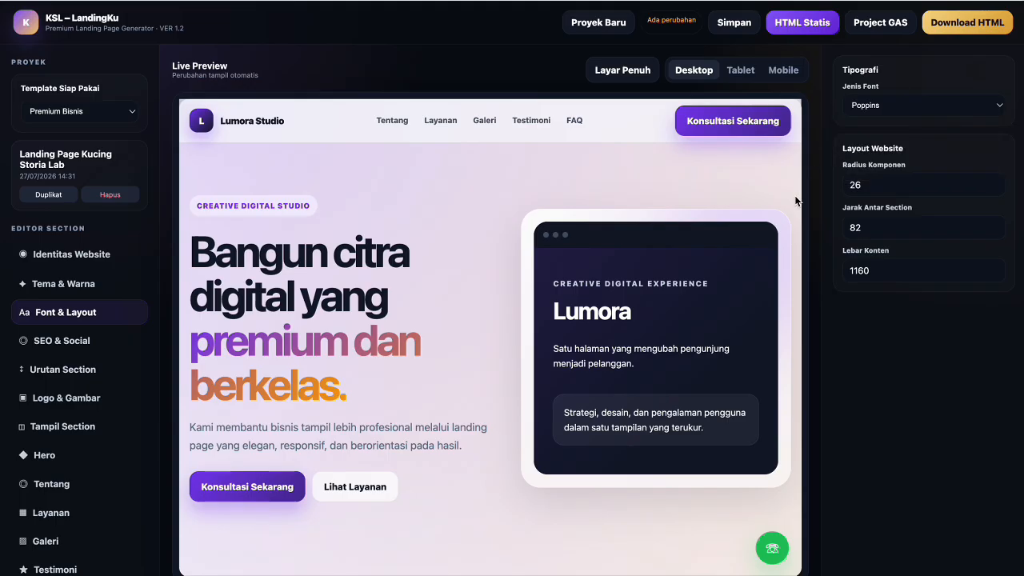
{"action": "scroll", "coordinate": [796, 200], "scroll_direction": "down", "scroll_amount": 3}
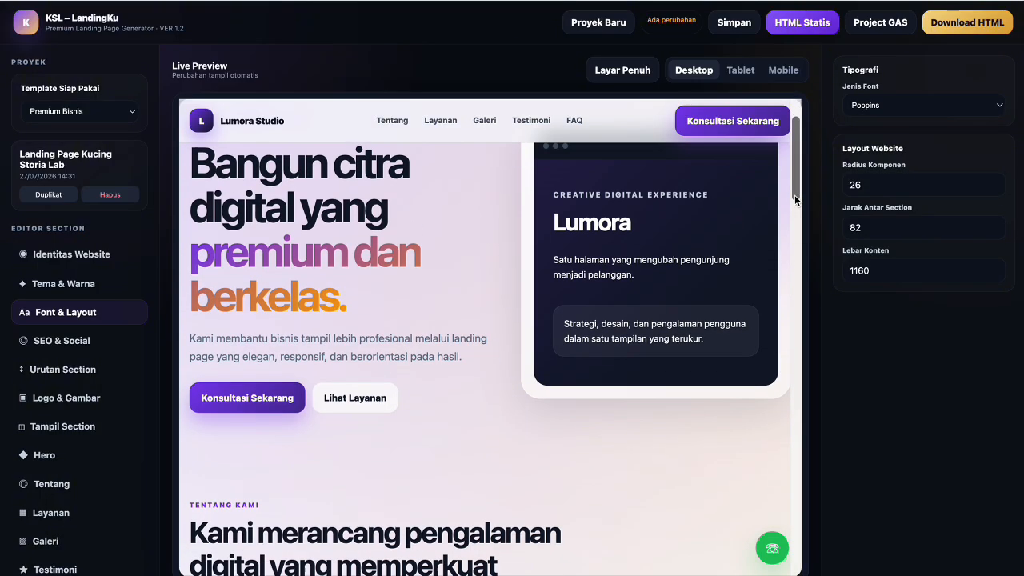
{"action": "scroll", "coordinate": [794, 195], "scroll_direction": "down", "scroll_amount": 6}
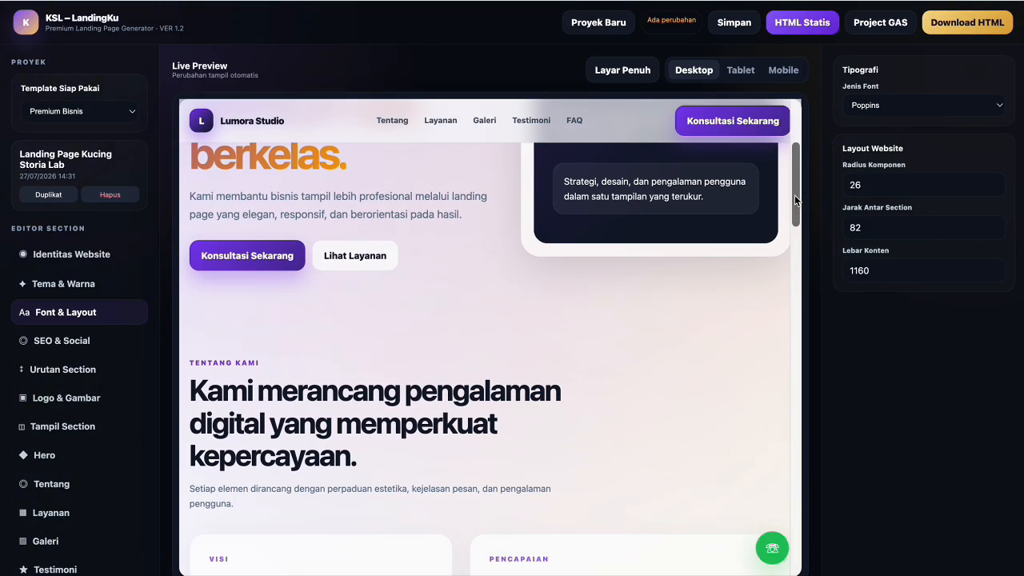
{"action": "scroll", "coordinate": [794, 195], "scroll_direction": "down", "scroll_amount": 5}
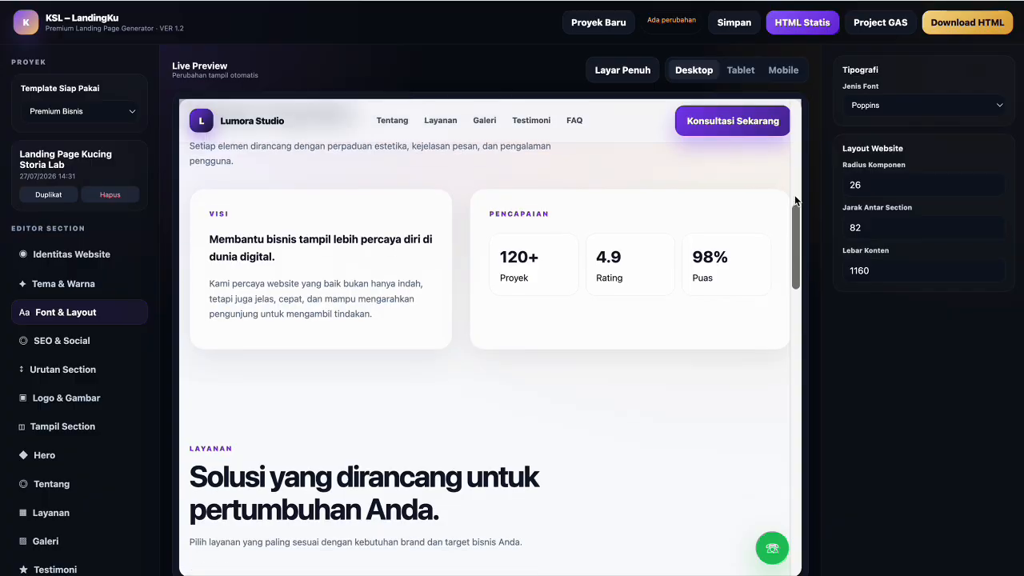
{"action": "scroll", "coordinate": [794, 196], "scroll_direction": "down", "scroll_amount": 7}
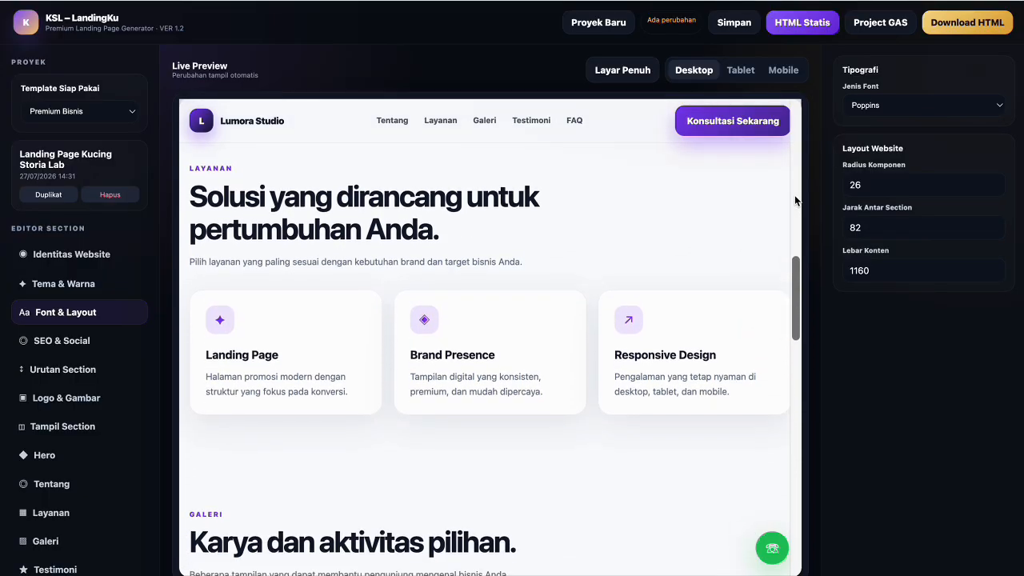
{"action": "scroll", "coordinate": [794, 196], "scroll_direction": "up", "scroll_amount": 5}
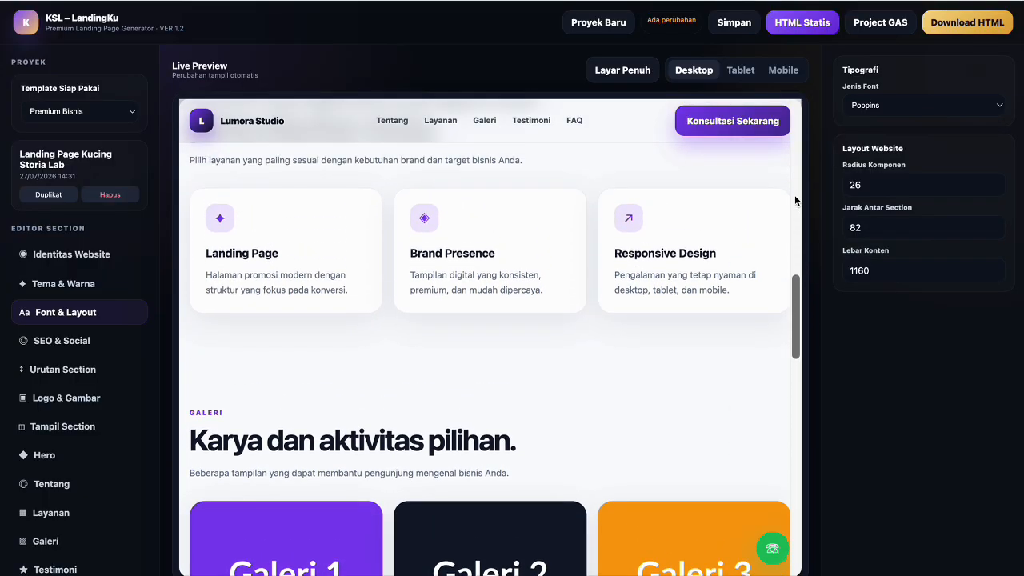
{"action": "scroll", "coordinate": [795, 200], "scroll_direction": "up", "scroll_amount": 8}
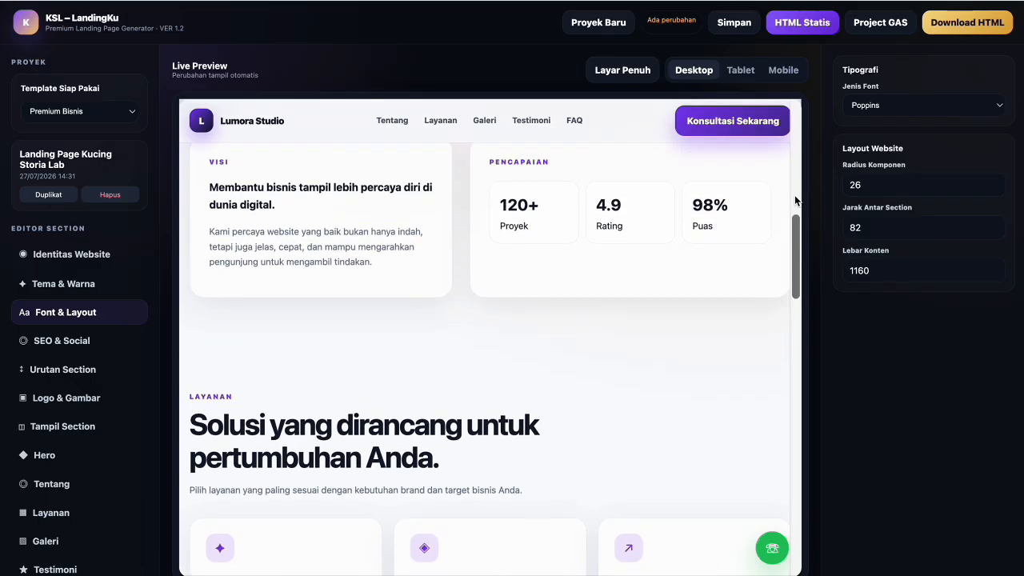
{"action": "scroll", "coordinate": [795, 200], "scroll_direction": "up", "scroll_amount": 8}
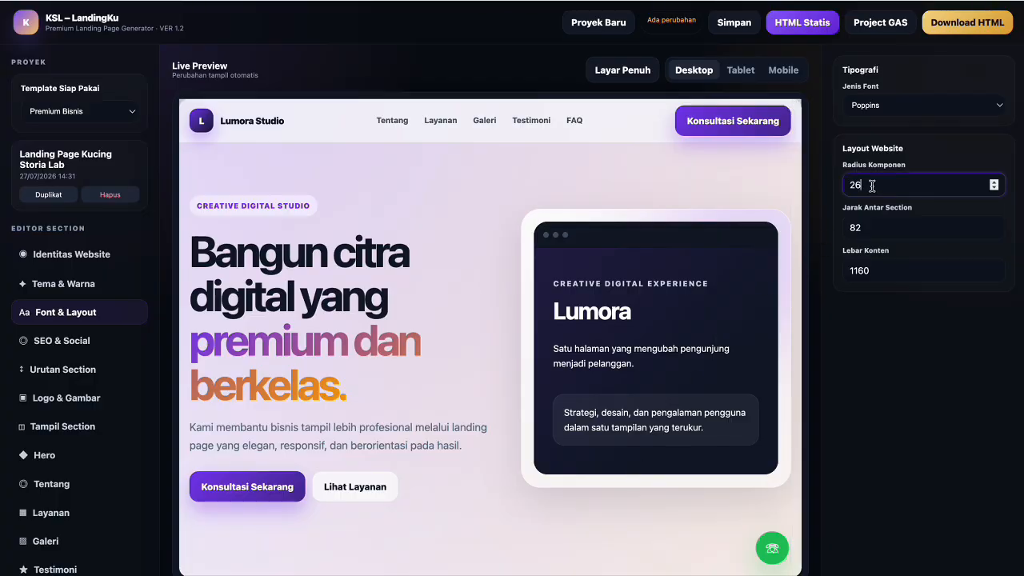
Set the component radius to 32 and review the rounded cards in the live preview
{"action": "type", "text": "32"}
{"action": "scroll", "coordinate": [435, 379], "scroll_direction": "down", "scroll_amount": 2}
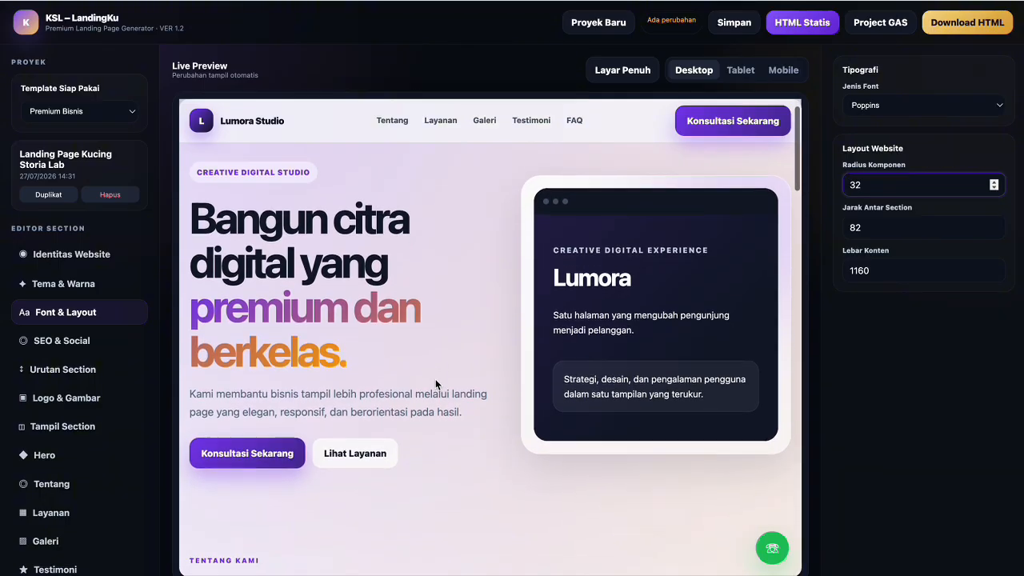
{"action": "scroll", "coordinate": [435, 379], "scroll_direction": "down", "scroll_amount": 5}
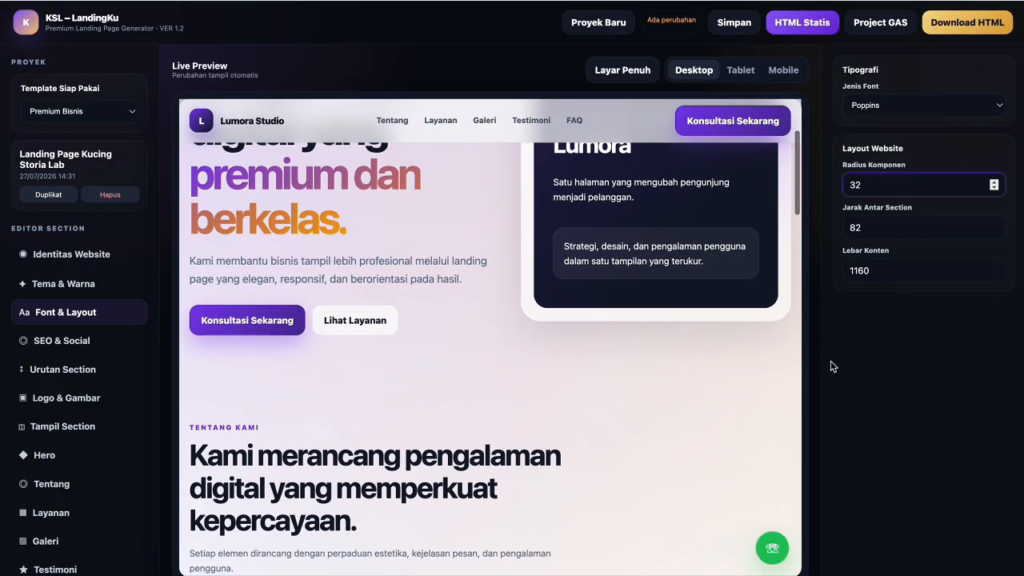
{"action": "left_click", "coordinate": [832, 365]}
{"action": "scroll", "coordinate": [681, 385], "scroll_direction": "down", "scroll_amount": 5}
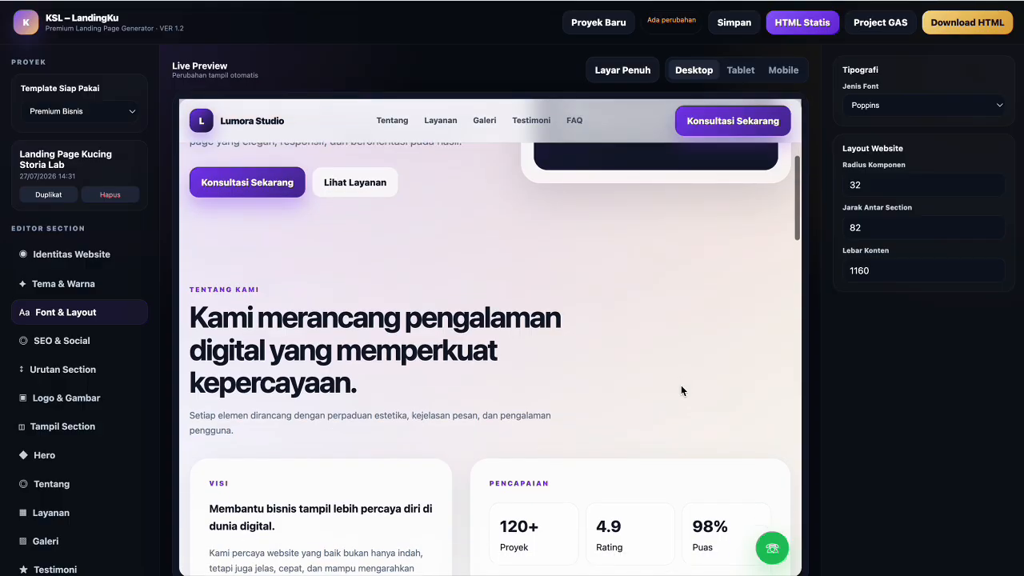
{"action": "scroll", "coordinate": [514, 455], "scroll_direction": "down", "scroll_amount": 5}
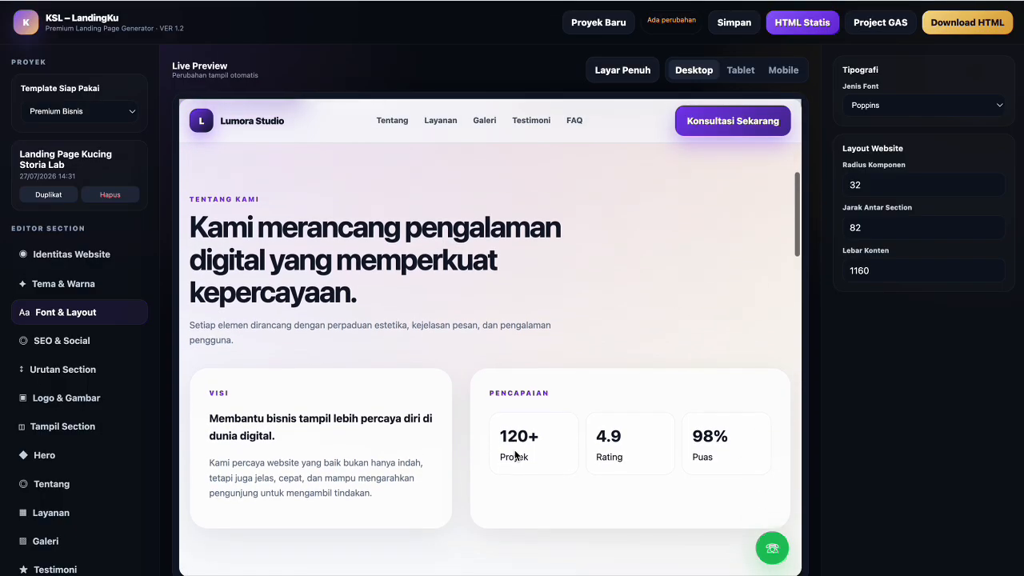
{"action": "scroll", "coordinate": [514, 455], "scroll_direction": "down", "scroll_amount": 4}
{"action": "scroll", "coordinate": [514, 450], "scroll_direction": "down", "scroll_amount": 8}
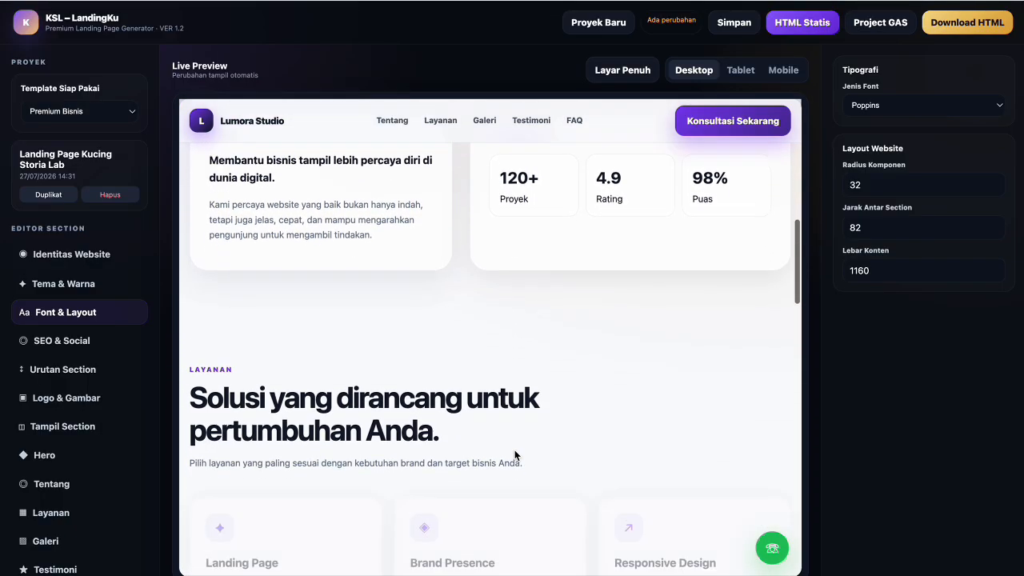
{"action": "scroll", "coordinate": [514, 454], "scroll_direction": "down", "scroll_amount": 8}
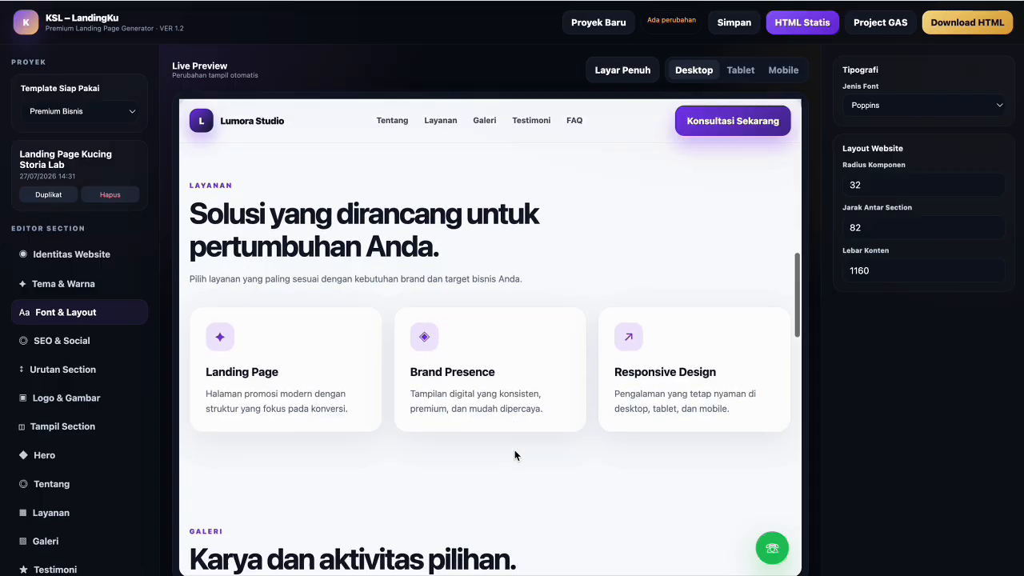
{"action": "scroll", "coordinate": [516, 455], "scroll_direction": "up", "scroll_amount": 12}
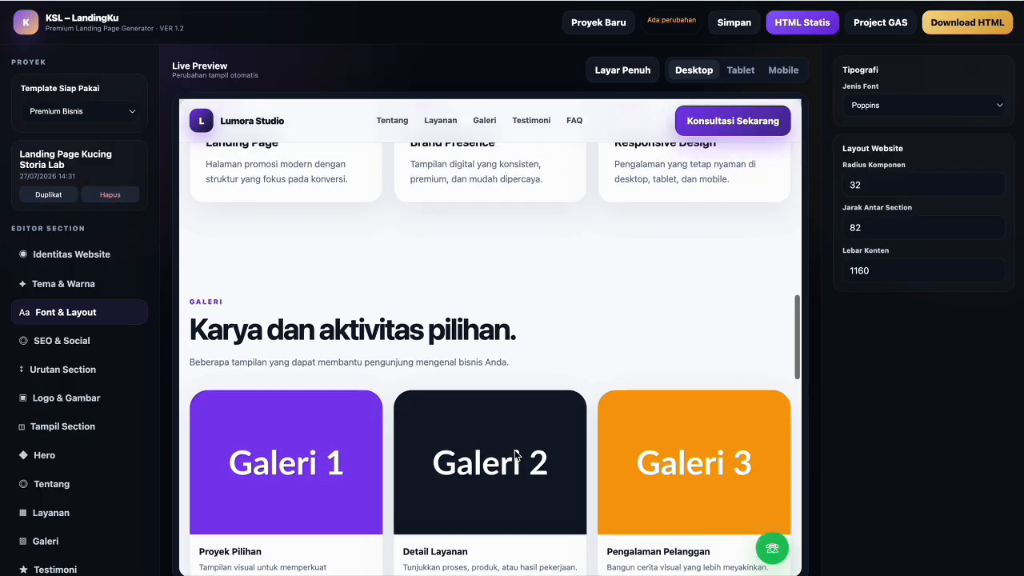
{"action": "scroll", "coordinate": [514, 454], "scroll_direction": "up", "scroll_amount": 15}
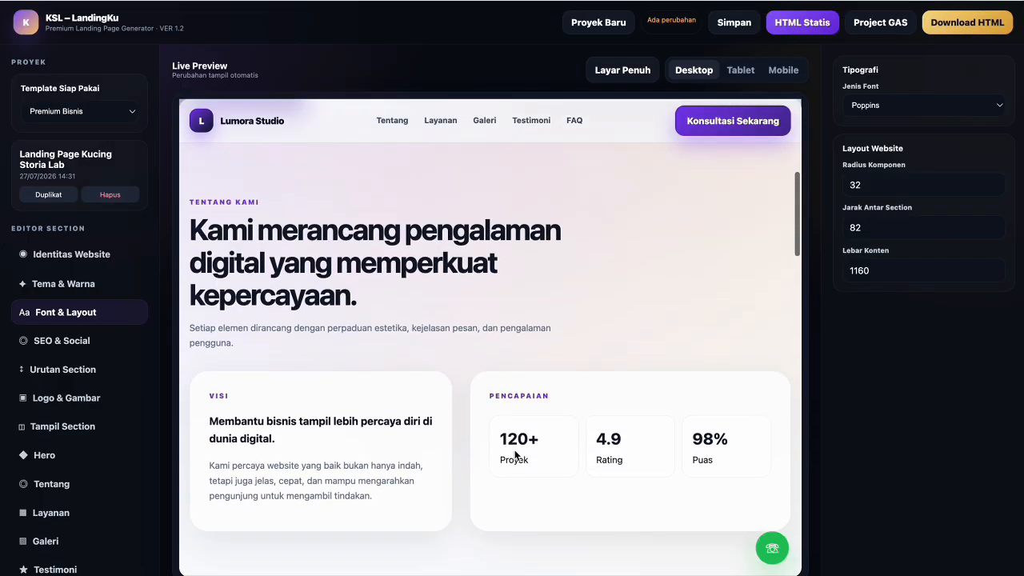
Check the rounded hero and Tentang Kami cards in the full-screen desktop preview
{"action": "left_click", "coordinate": [610, 82]}
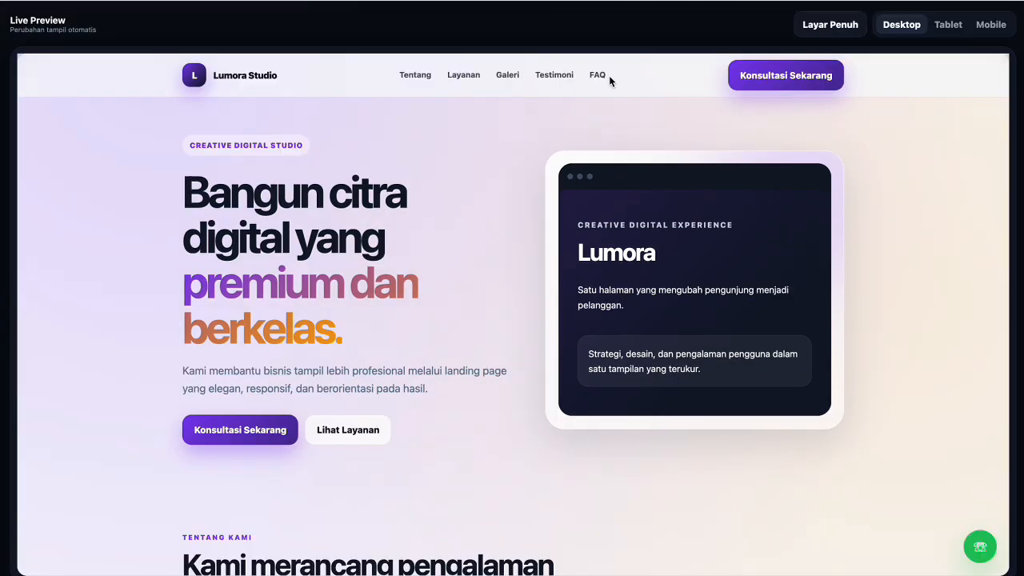
{"action": "scroll", "coordinate": [576, 214], "scroll_direction": "down", "scroll_amount": 4}
{"action": "scroll", "coordinate": [576, 214], "scroll_direction": "down", "scroll_amount": 7}
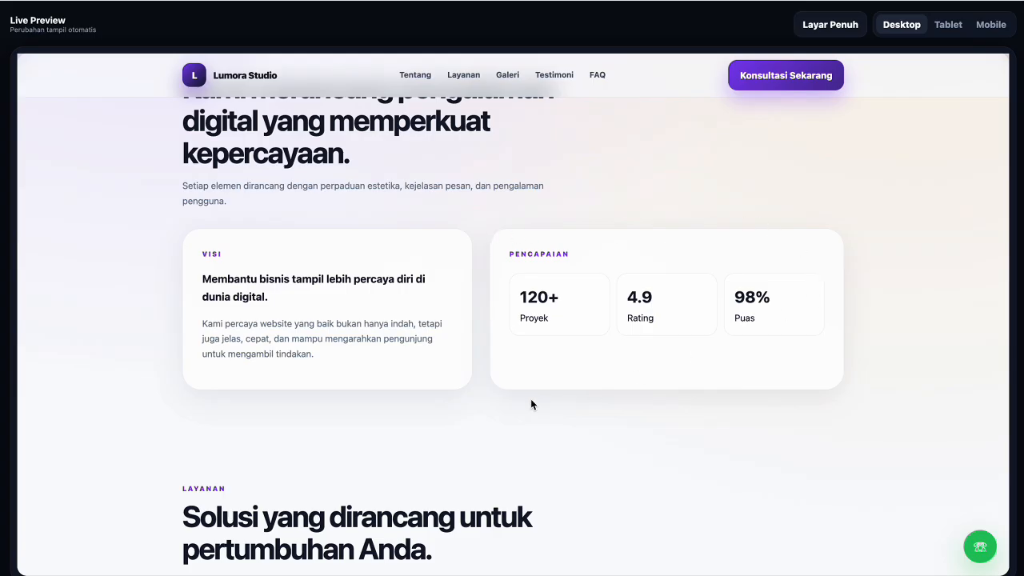
{"action": "scroll", "coordinate": [532, 405], "scroll_direction": "down", "scroll_amount": 1}
{"action": "left_click", "coordinate": [812, 29]}
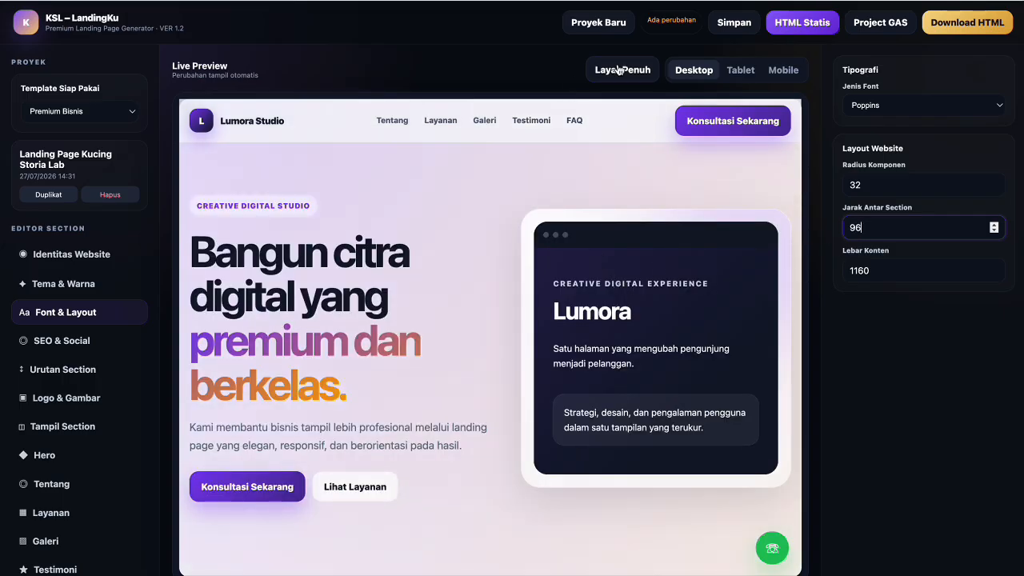
Examine the spacing between sections in the full-screen preview, from the hero to the closing call-to-action
{"action": "left_click", "coordinate": [618, 69]}
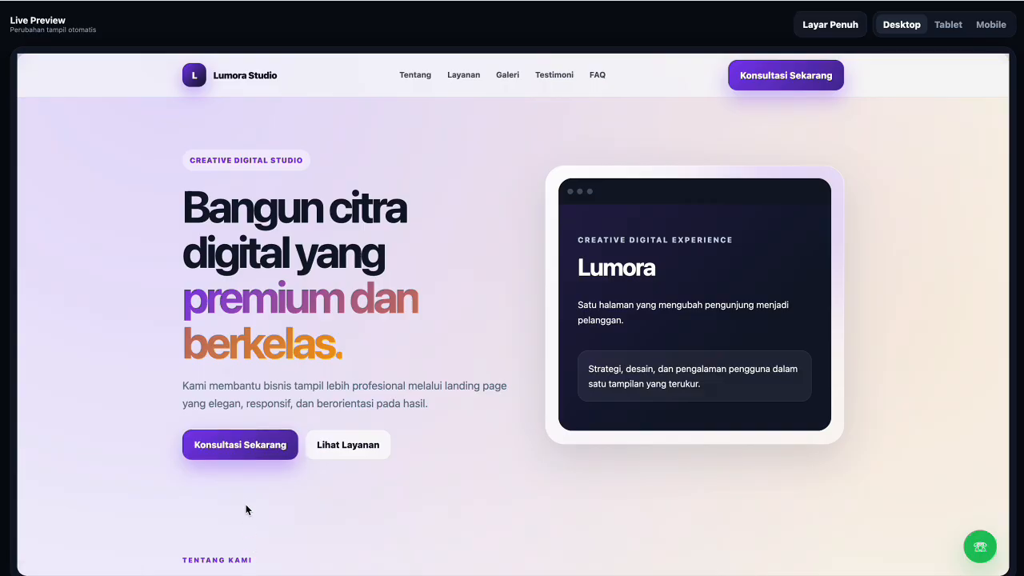
{"action": "scroll", "coordinate": [245, 548], "scroll_direction": "down", "scroll_amount": 4}
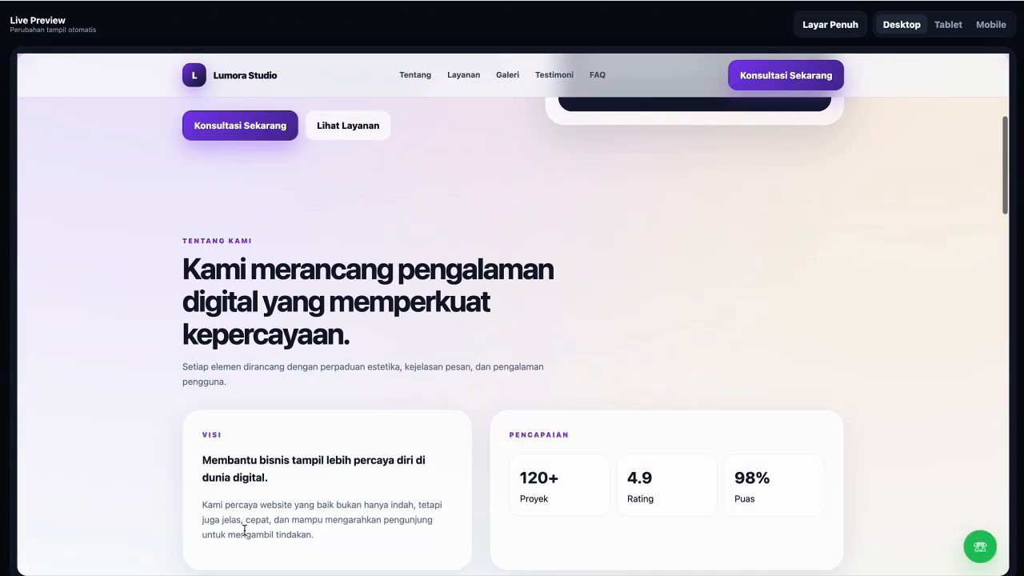
{"action": "scroll", "coordinate": [250, 455], "scroll_direction": "down", "scroll_amount": 4}
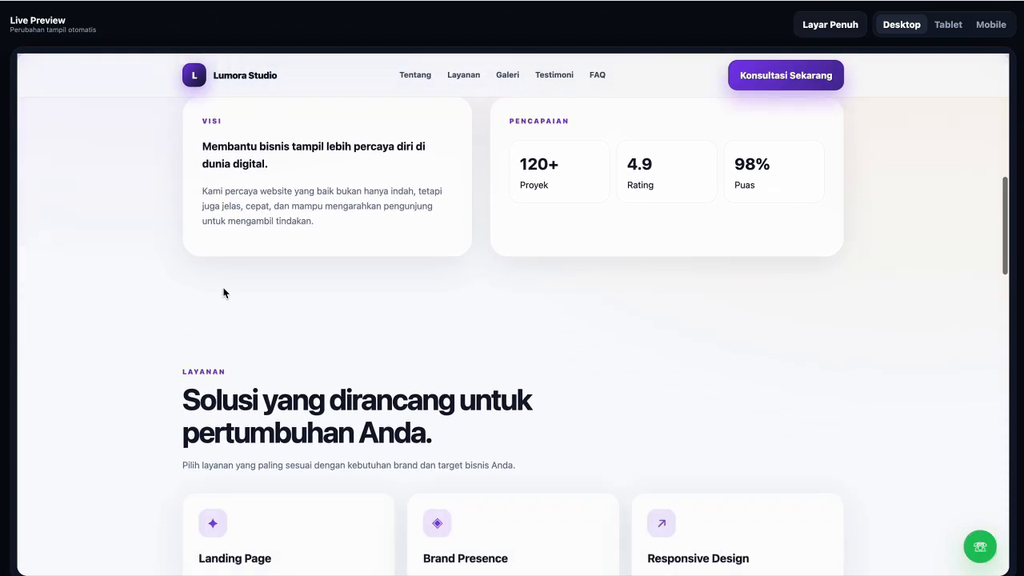
{"action": "scroll", "coordinate": [212, 375], "scroll_direction": "down", "scroll_amount": 3}
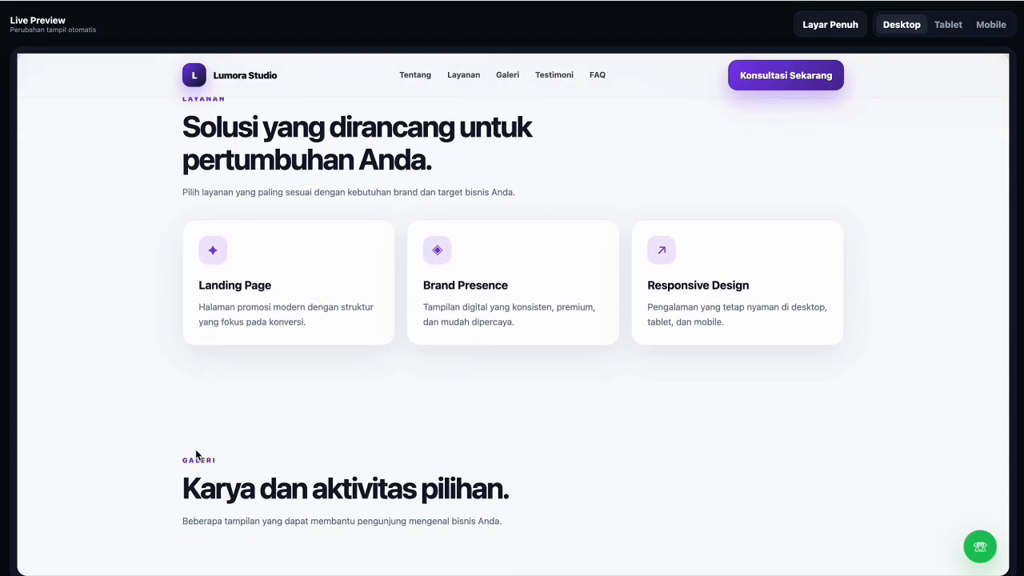
{"action": "scroll", "coordinate": [196, 454], "scroll_direction": "down", "scroll_amount": 5}
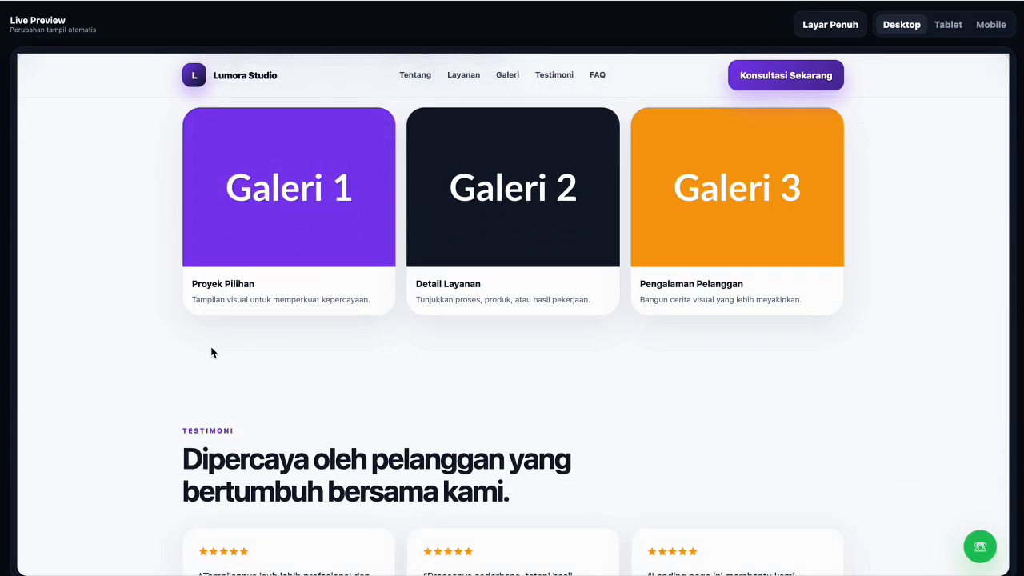
{"action": "scroll", "coordinate": [209, 423], "scroll_direction": "down", "scroll_amount": 4}
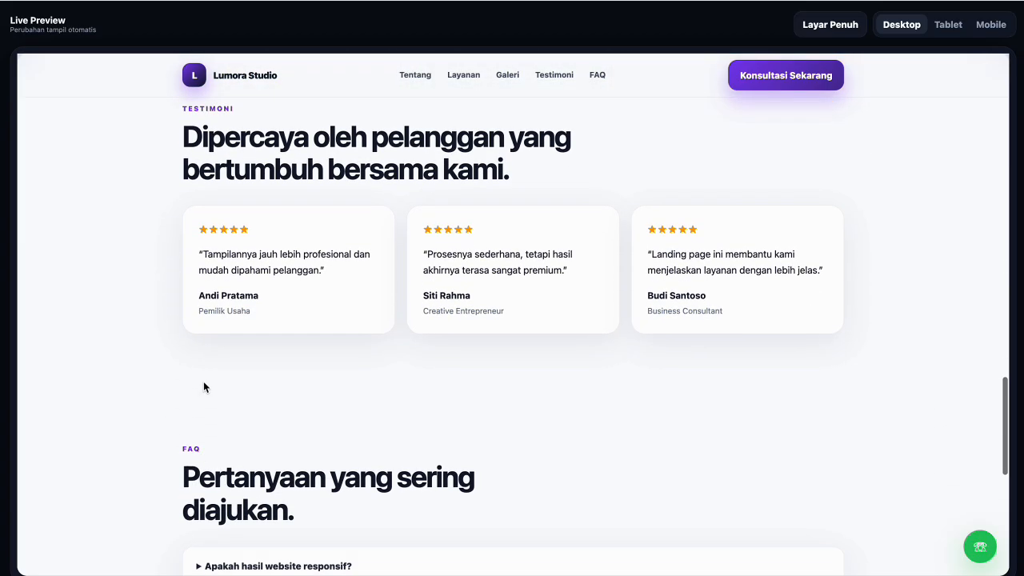
{"action": "scroll", "coordinate": [203, 434], "scroll_direction": "down", "scroll_amount": 5}
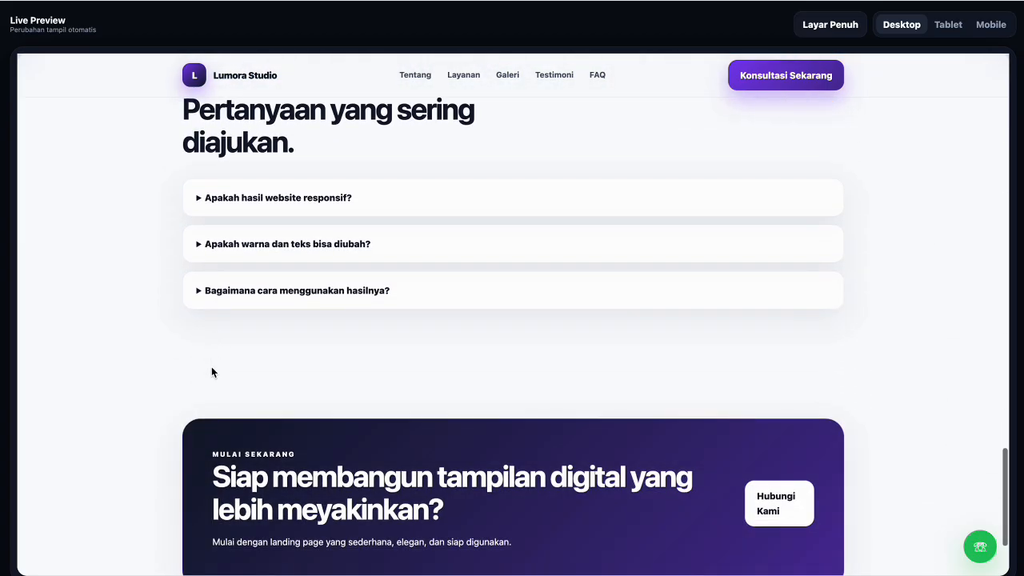
{"action": "scroll", "coordinate": [207, 424], "scroll_direction": "down", "scroll_amount": 2}
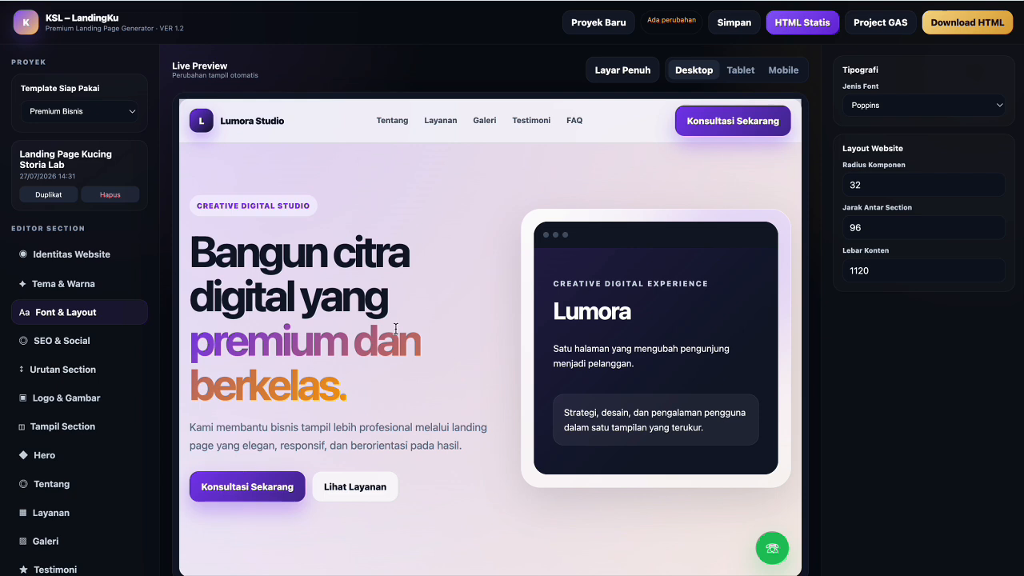
Set the content width to 1180
{"action": "left_click", "coordinate": [884, 270]}
{"action": "type", "text": "8"}
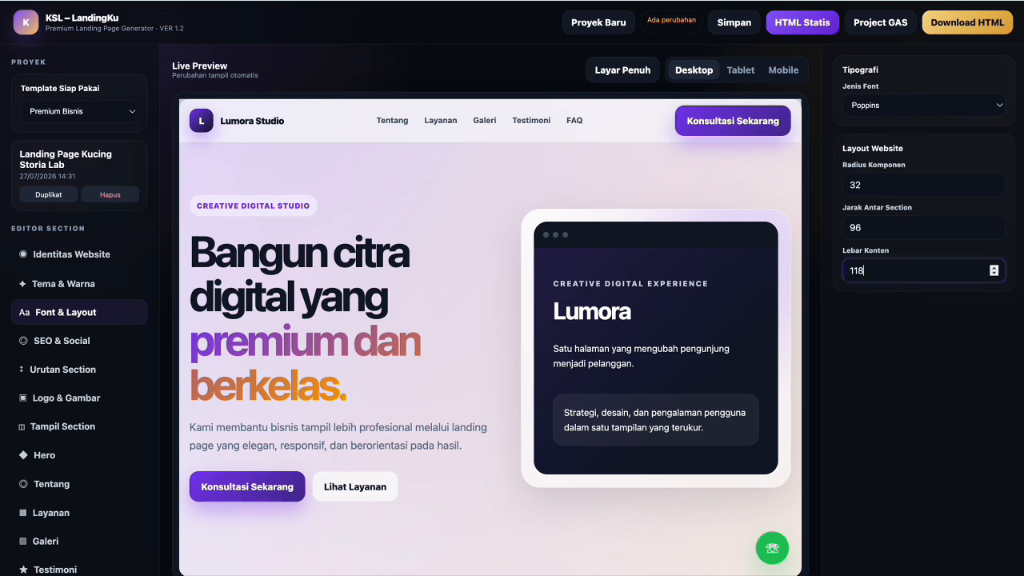
{"action": "type", "text": "0"}
Check the page's content width in the full-screen desktop preview from the hero to the Layanan section
{"action": "left_click", "coordinate": [634, 78]}
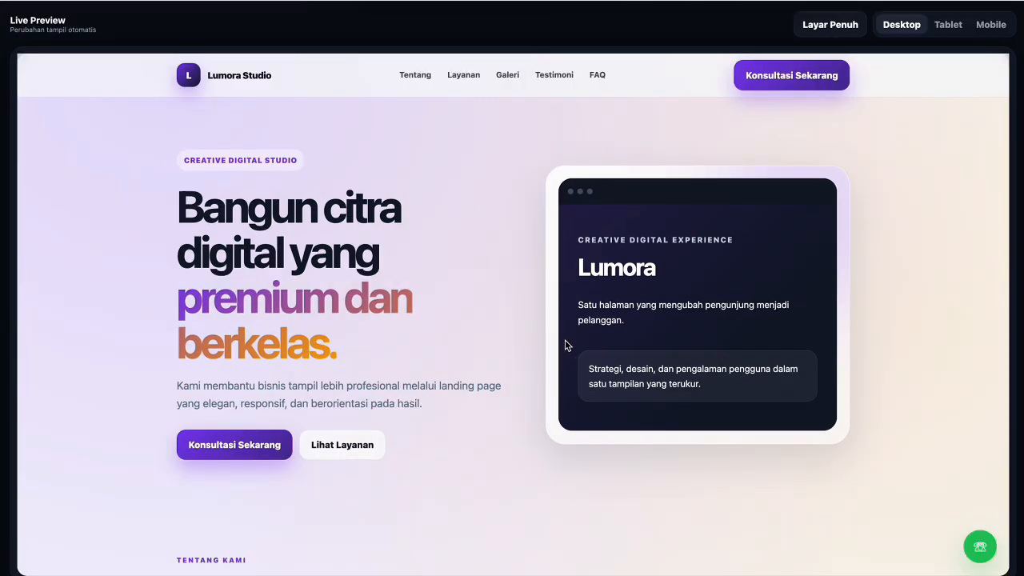
{"action": "scroll", "coordinate": [570, 342], "scroll_direction": "down", "scroll_amount": 1}
{"action": "scroll", "coordinate": [569, 338], "scroll_direction": "down", "scroll_amount": 5}
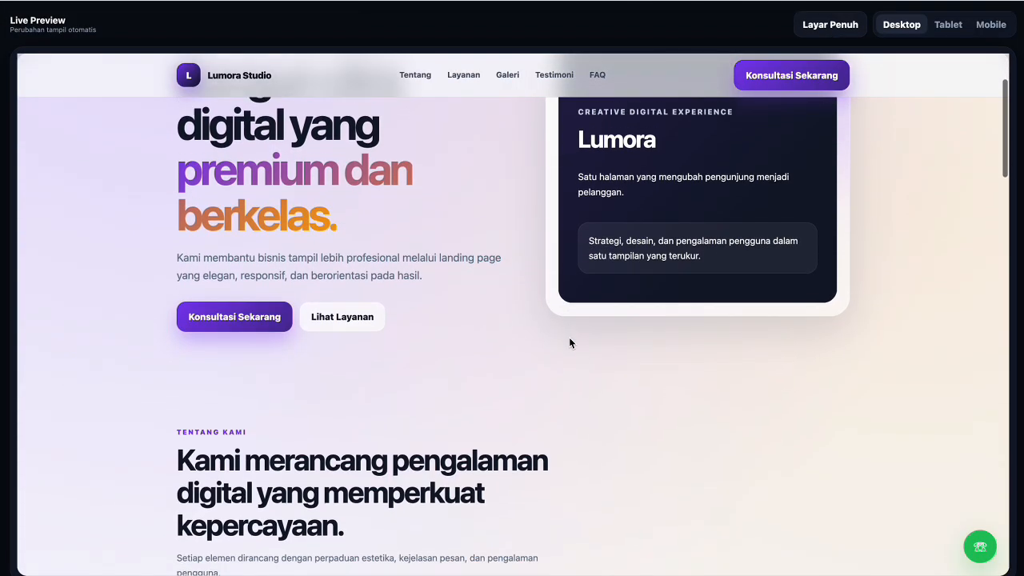
{"action": "scroll", "coordinate": [568, 342], "scroll_direction": "down", "scroll_amount": 3}
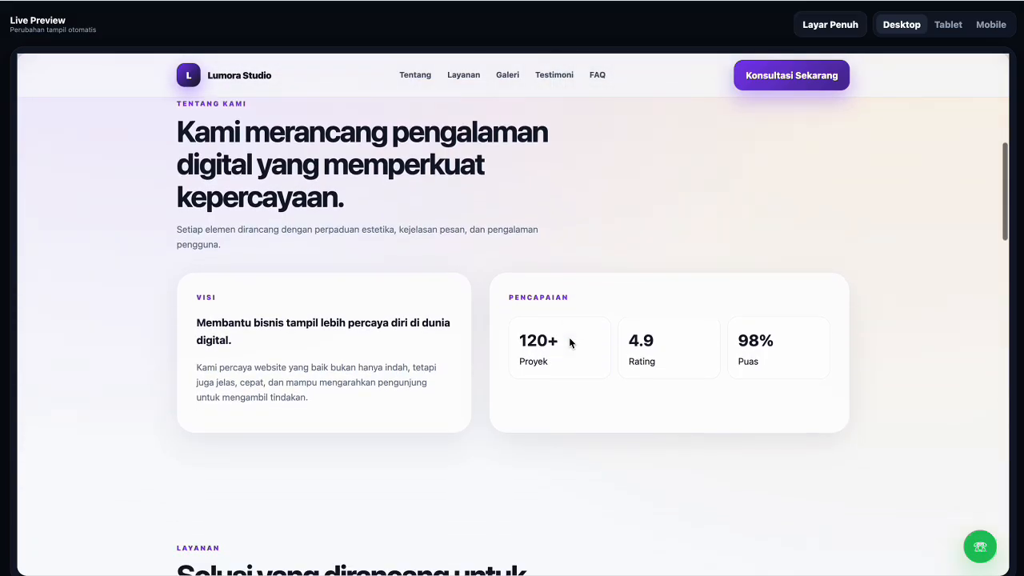
{"action": "scroll", "coordinate": [568, 336], "scroll_direction": "down", "scroll_amount": 1}
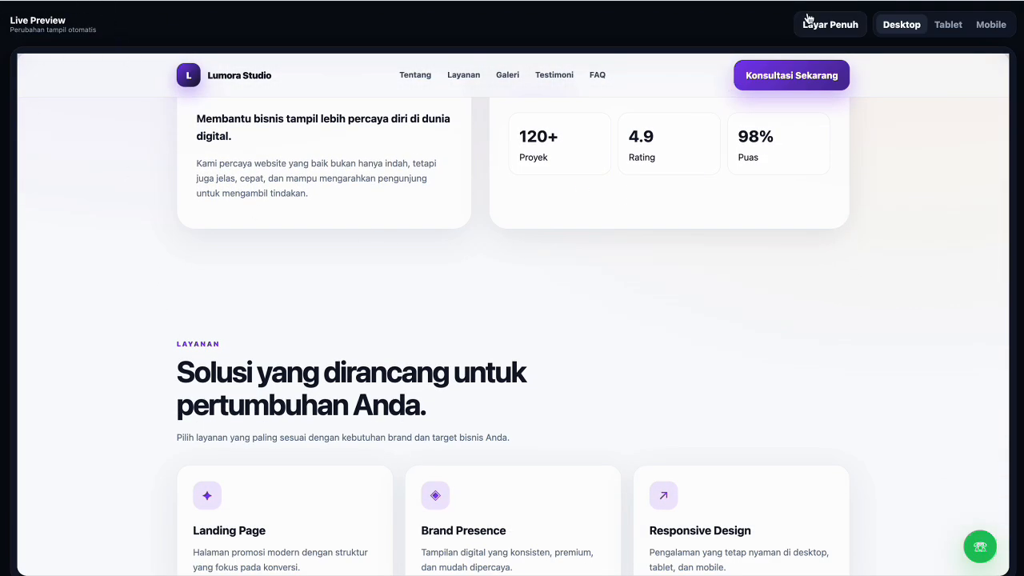
{"action": "left_click", "coordinate": [831, 24]}
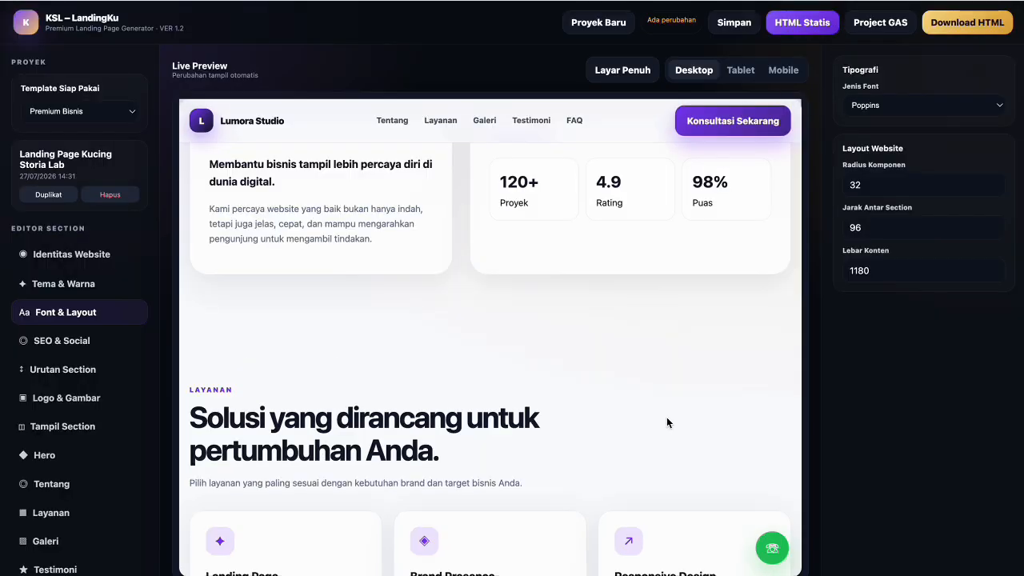
In the SEO settings, set the meta title to "KSL - Kucing Storia Labs | Web App Google Sheets dan Apps Script"
{"action": "left_click", "coordinate": [62, 342]}
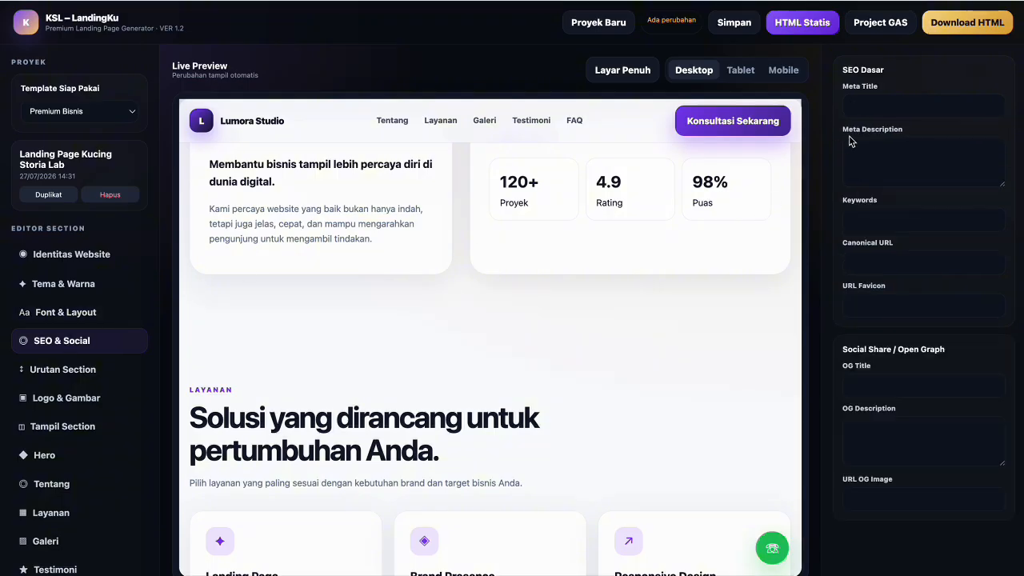
{"action": "left_click", "coordinate": [861, 104]}
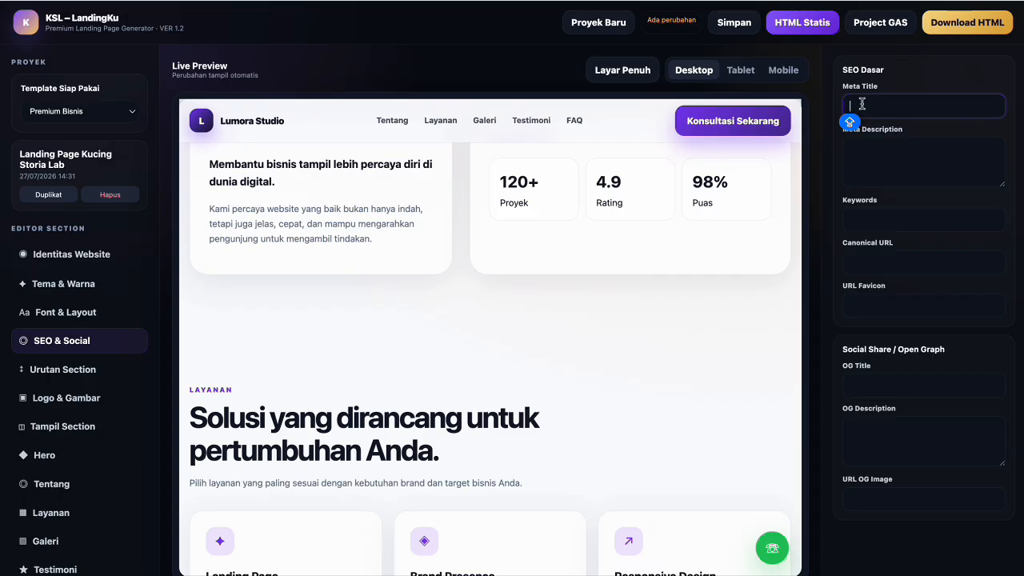
{"action": "type", "text": "KSL -"}
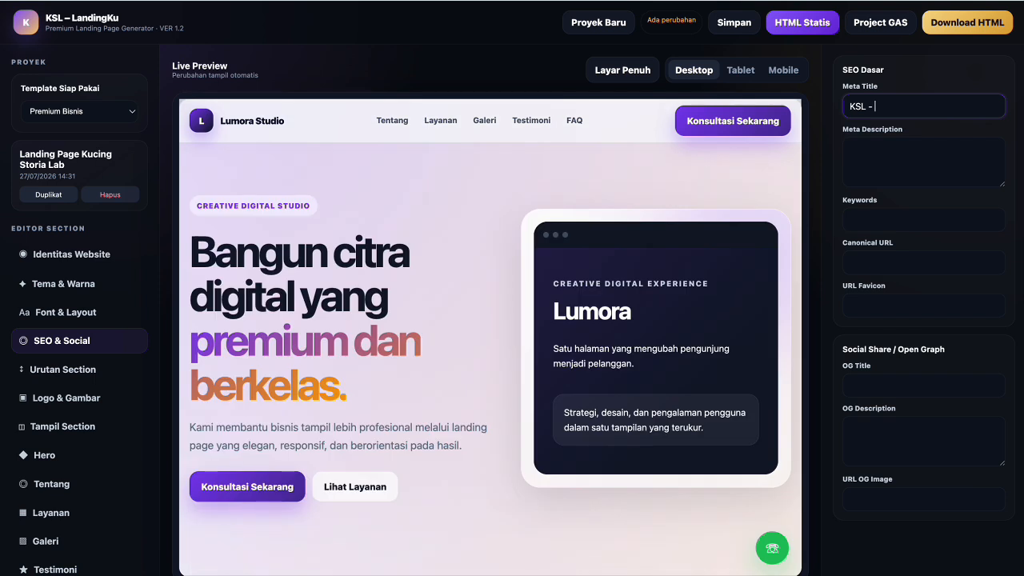
{"action": "type", "text": " KUCING"}
{"action": "key", "text": "BackSpace"}
{"action": "key", "text": "BackSpace"}
{"action": "key", "text": "BackSpace"}
{"action": "key", "text": "BackSpace"}
{"action": "type", "text": "cing Storia"}
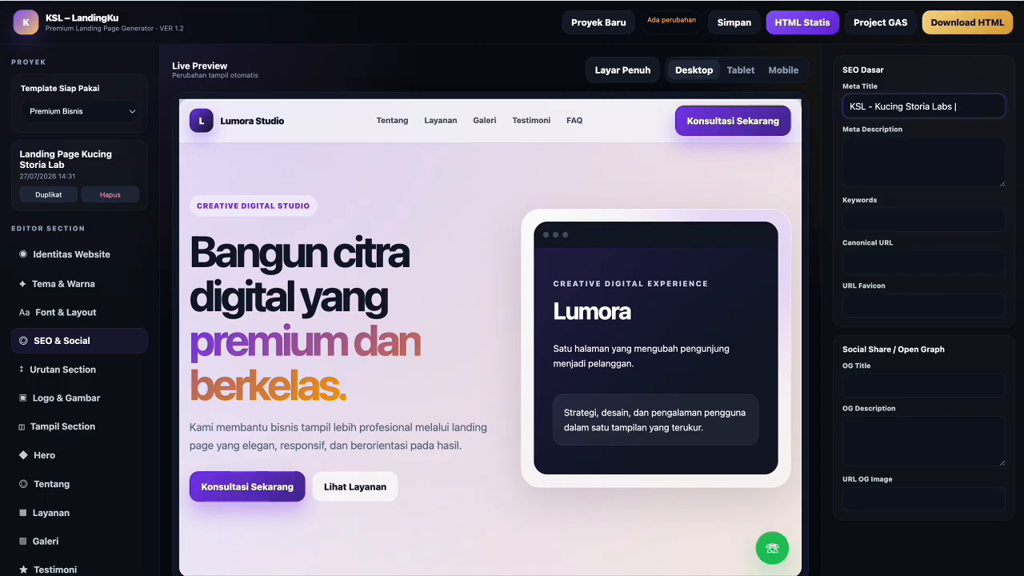
{"action": "type", "text": "Labs | Web App Googl"}
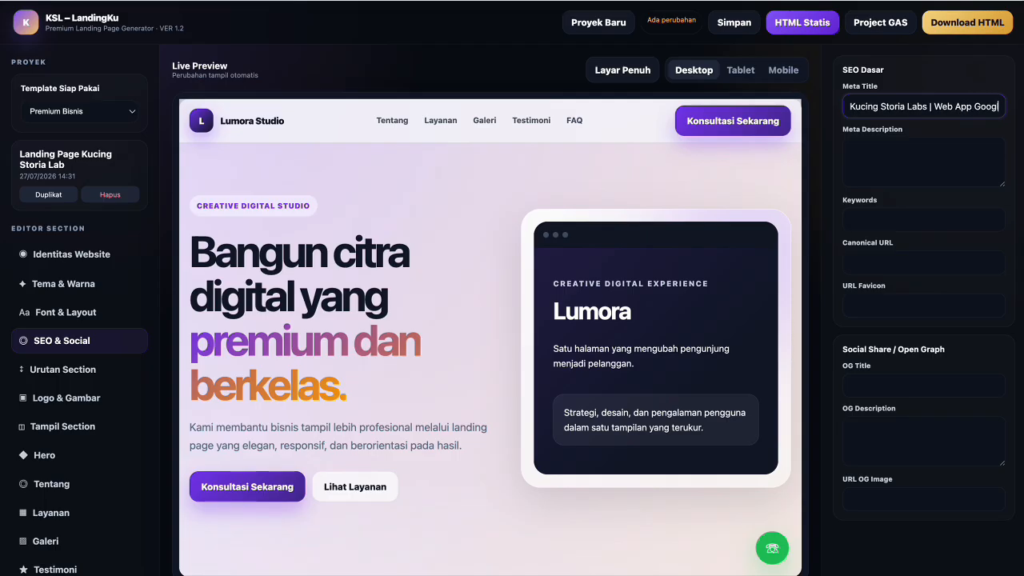
{"action": "type", "text": "e"}
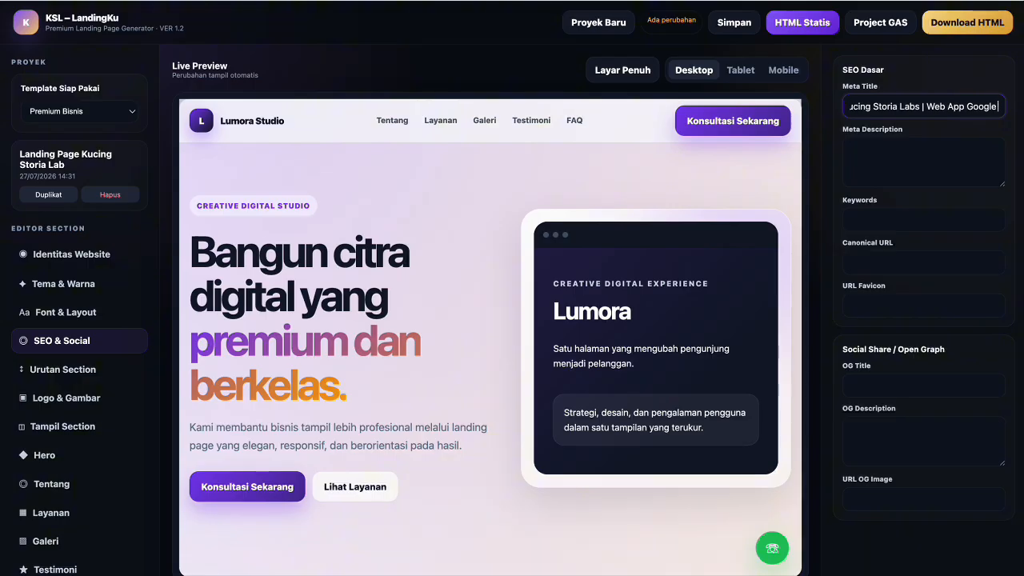
{"action": "type", "text": " Sheets d"}
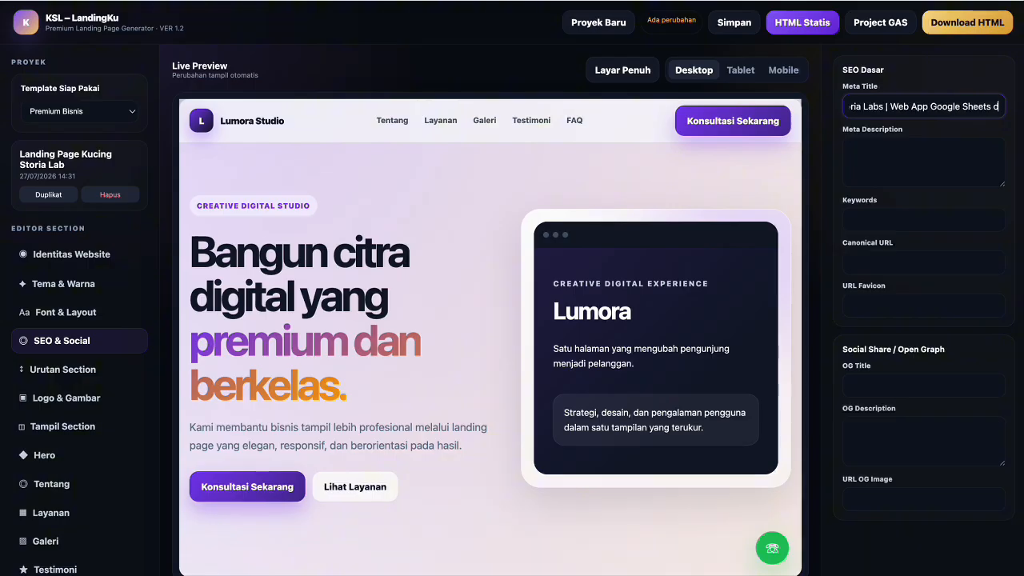
{"action": "type", "text": "an Apps Scrip"}
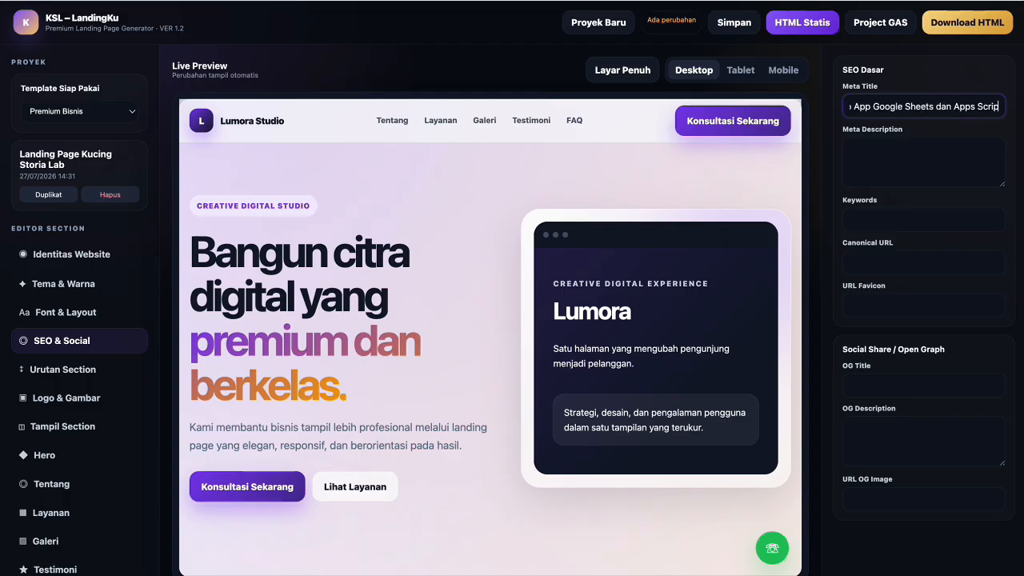
{"action": "type", "text": "t"}
Set the meta description to "Kucing Storia Labs mengembangkan web app berbasis Google Sheets dan Google Apps Script untuk bisnis, administrasi dan pembelajaran"
{"action": "left_click", "coordinate": [855, 145]}
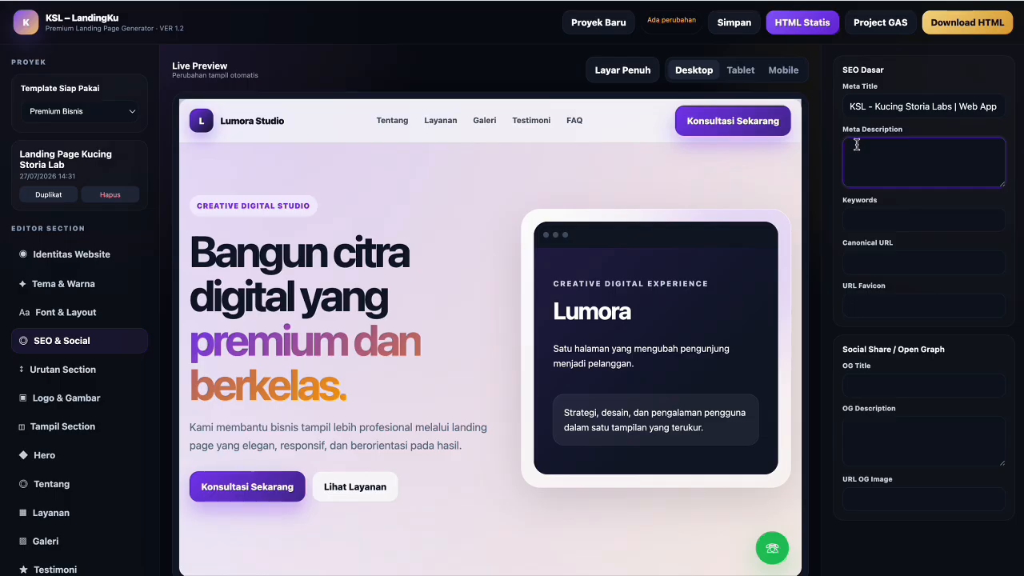
{"action": "type", "text": "Kucing Storia Labs mengemba"}
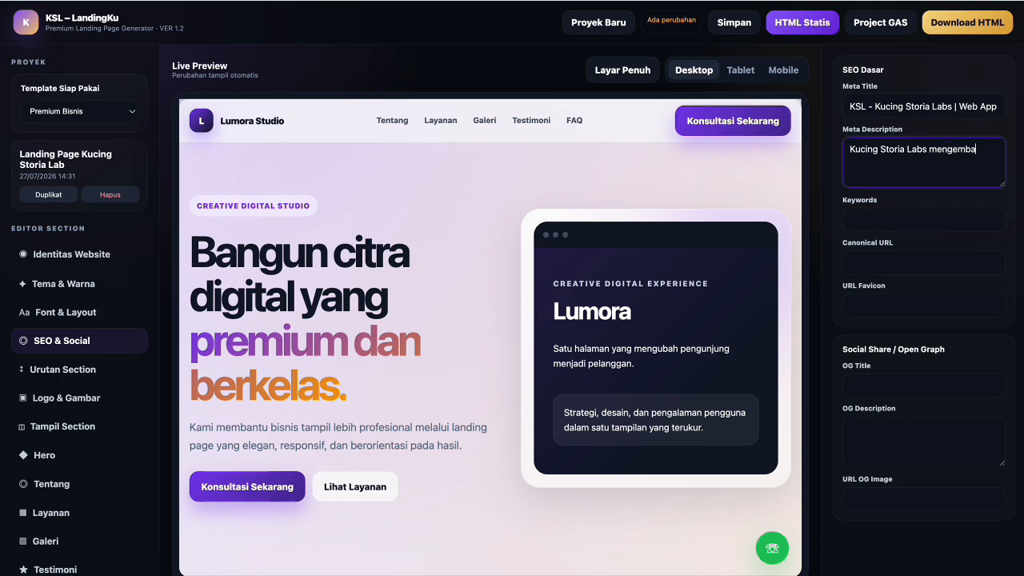
{"action": "type", "text": "ngkan web"}
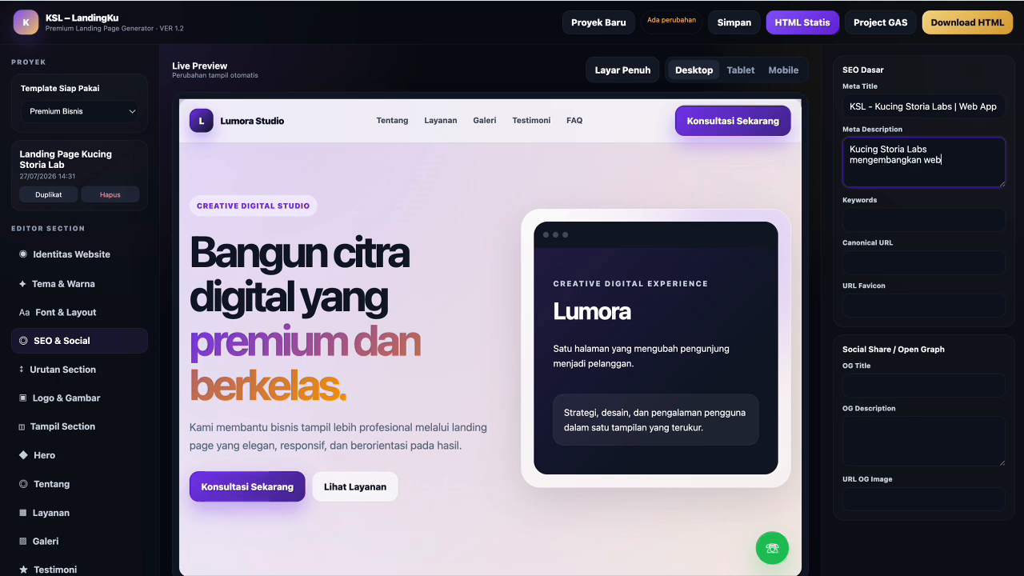
{"action": "type", "text": " app berbasis Google S"}
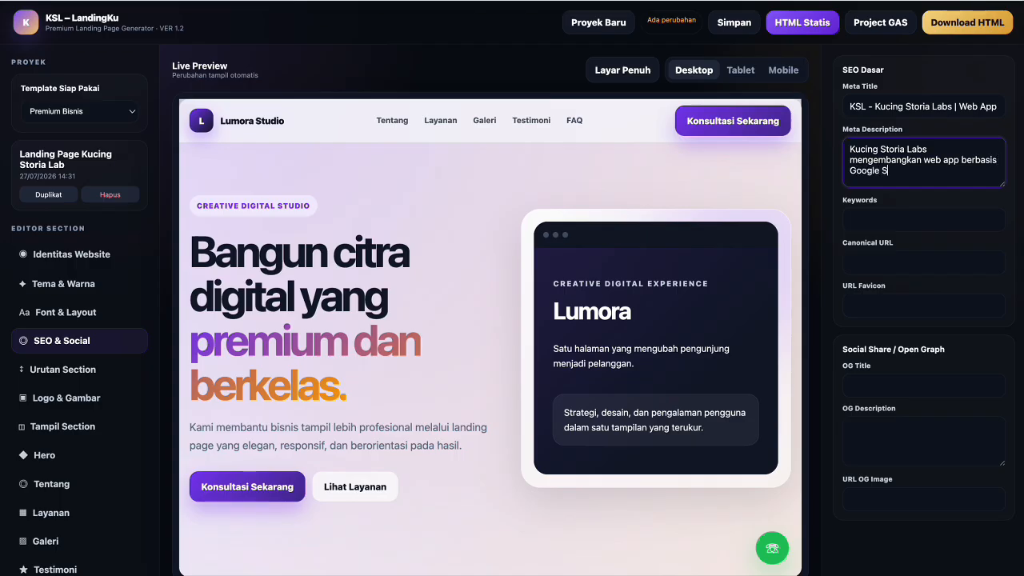
{"action": "type", "text": "heets dan Google Apps Script"}
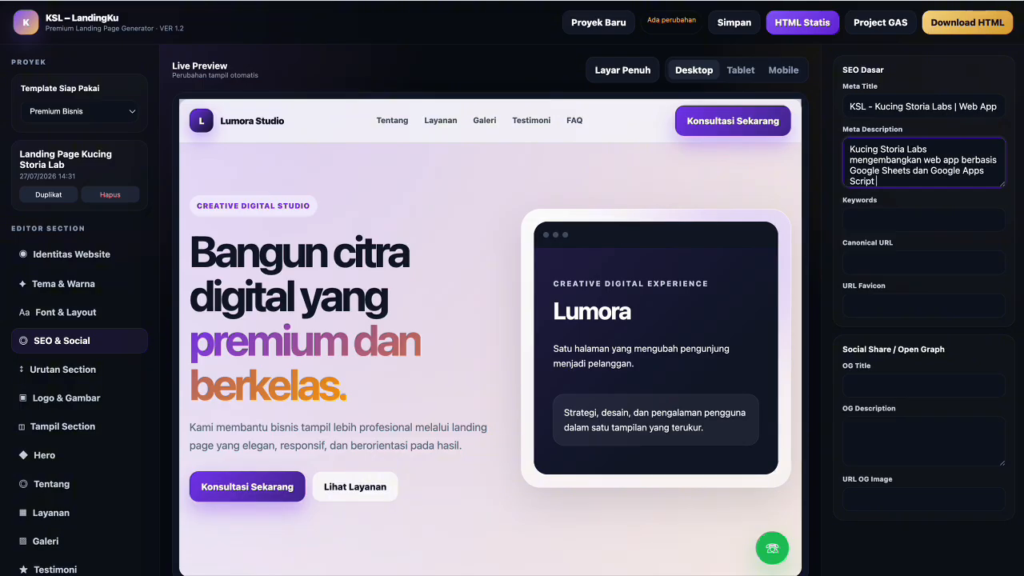
{"action": "type", "text": " untuk bisnis"}
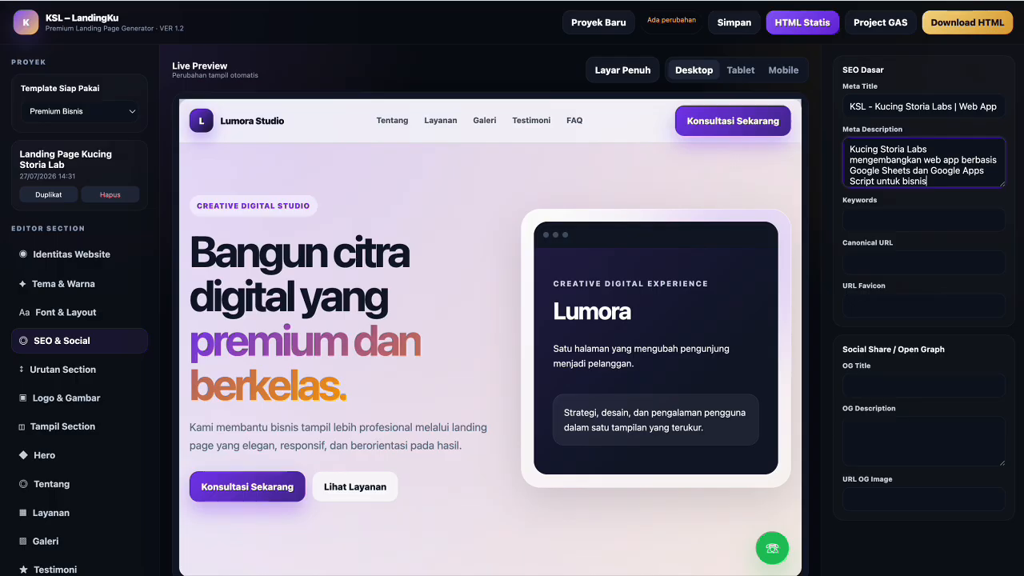
{"action": "type", "text": ", administ"}
{"action": "type", "text": "rasu"}
{"action": "key", "text": "BackSpace"}
{"action": "type", "text": "i dan "}
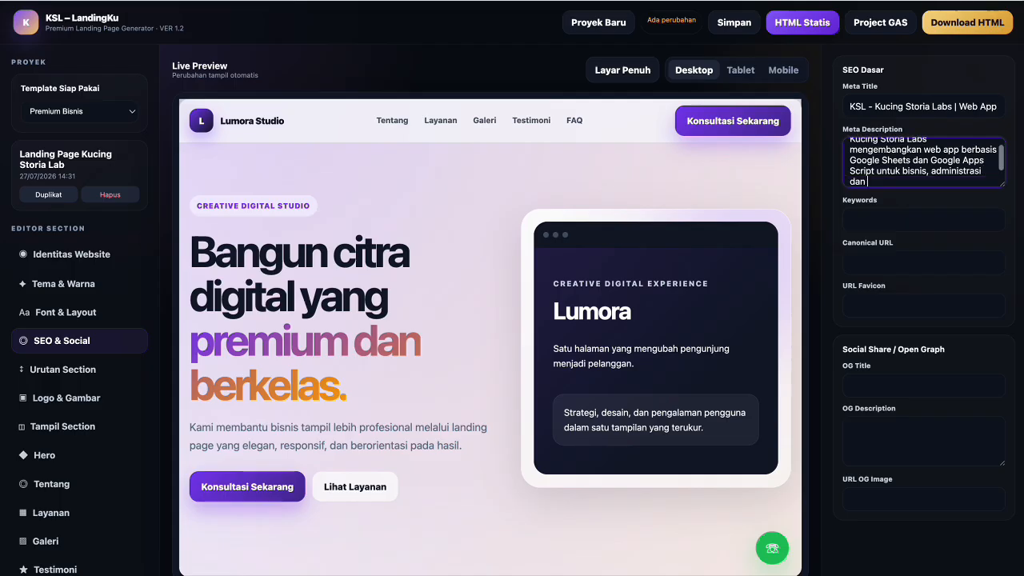
{"action": "type", "text": "pembelajaran"}
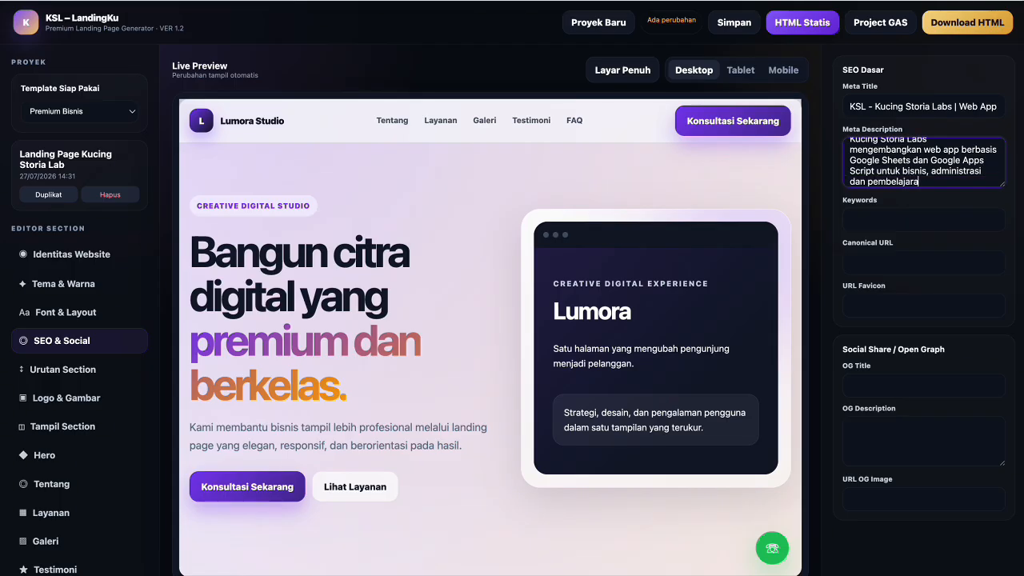
Set the SEO keywords to "Kucing Storia Labs,KSL, Google Apps Script, Google Sheets, web app, source code, aplikasi bisnis"
{"action": "left_click", "coordinate": [863, 230]}
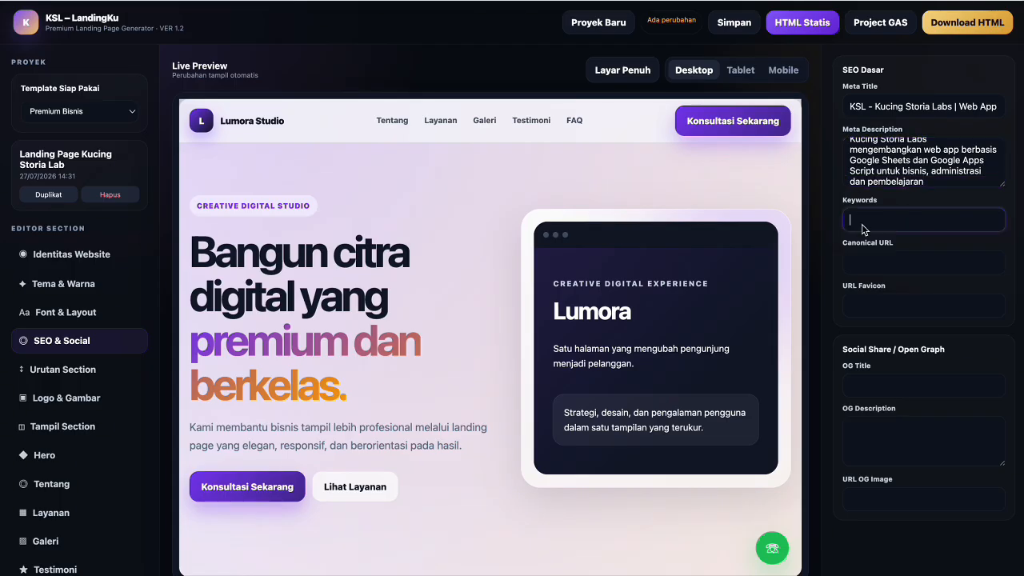
{"action": "type", "text": "Kucing Storia Labs,KSL, Google Apps"}
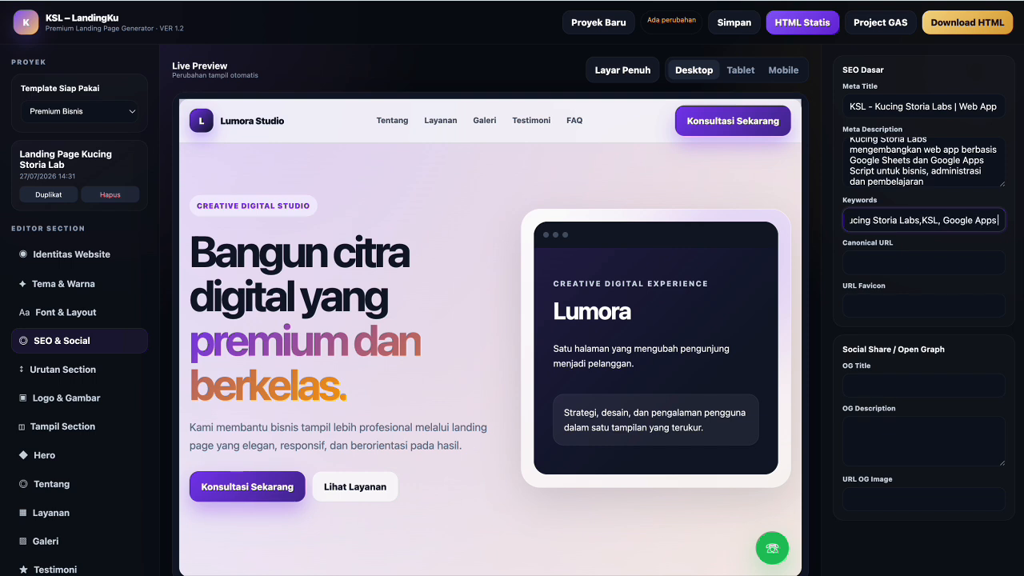
{"action": "type", "text": " Script"}
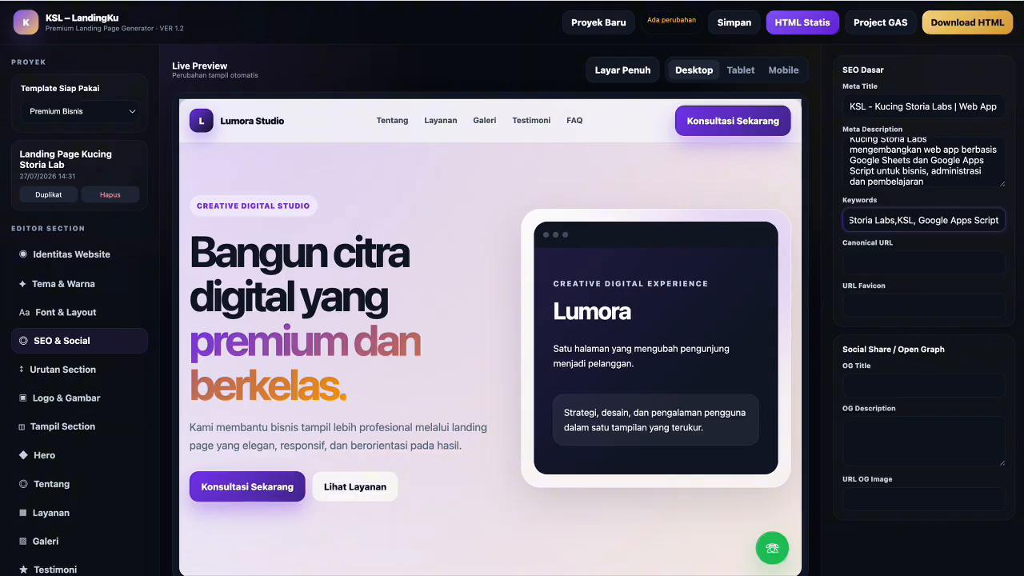
{"action": "type", "text": ", Google"}
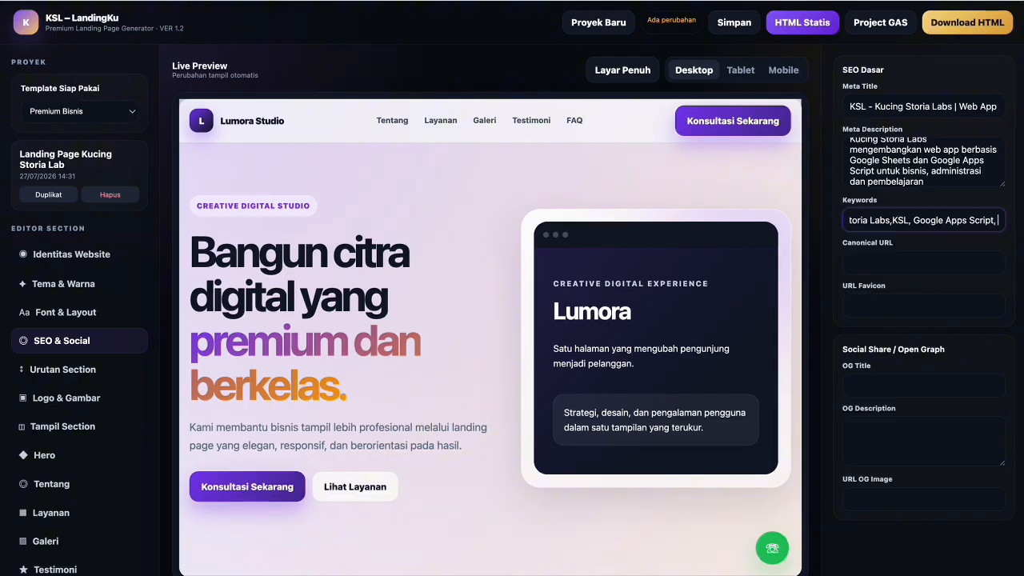
{"action": "type", "text": " Sheet"}
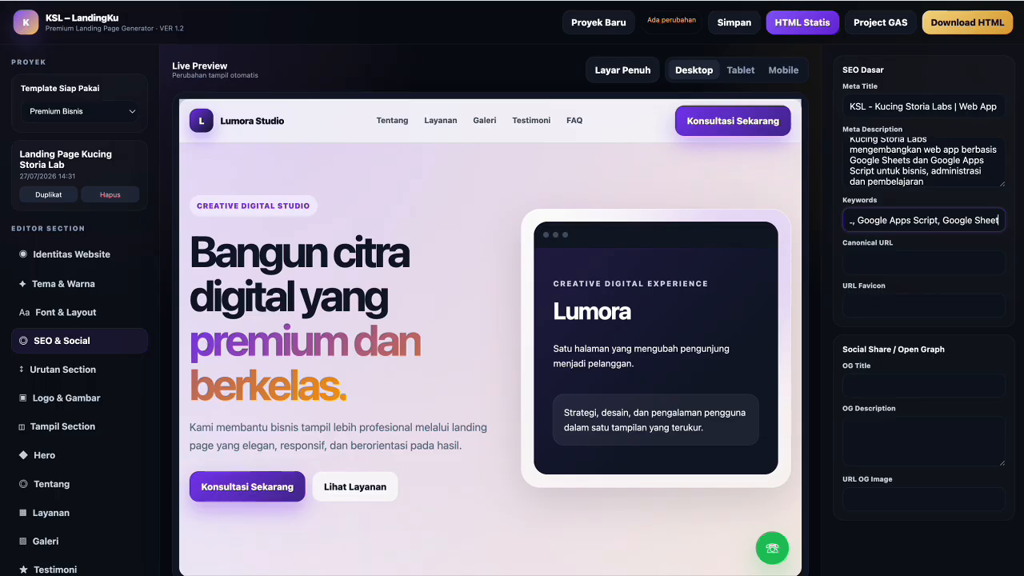
{"action": "type", "text": "s, web"}
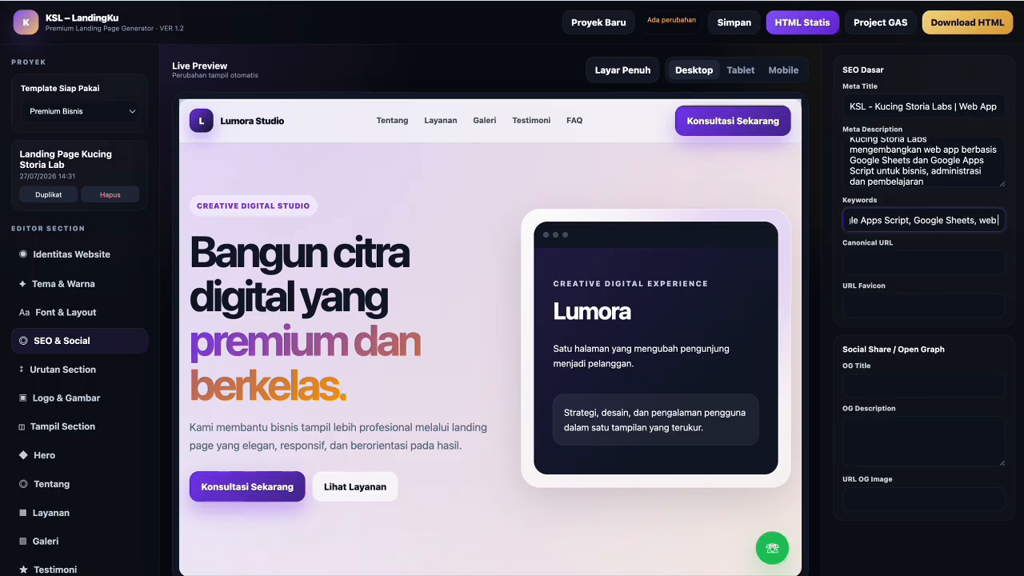
{"action": "type", "text": " app, source c"}
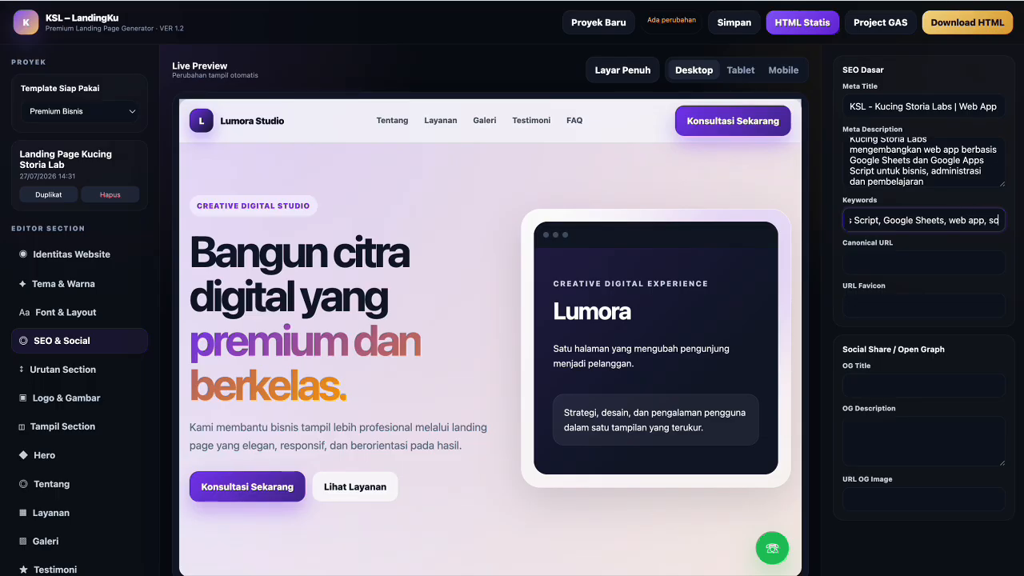
{"action": "type", "text": "ode"}
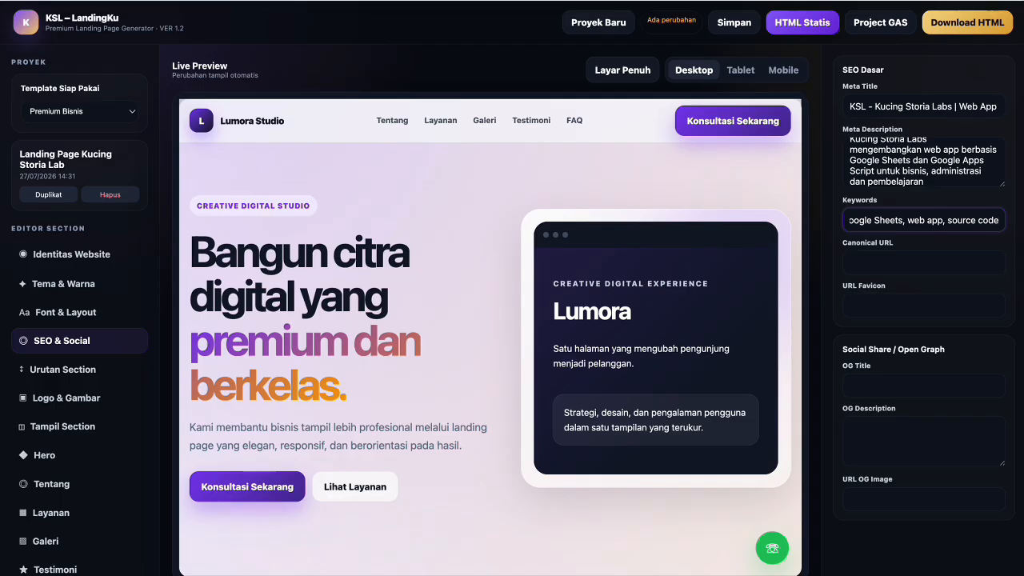
{"action": "type", "text": ", ap"}
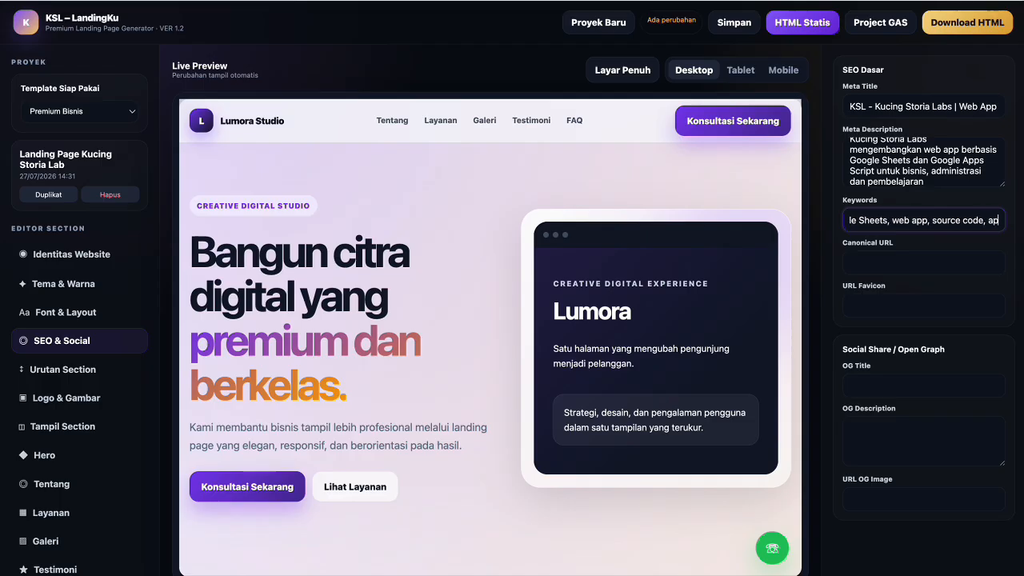
{"action": "type", "text": "likasi bisn"}
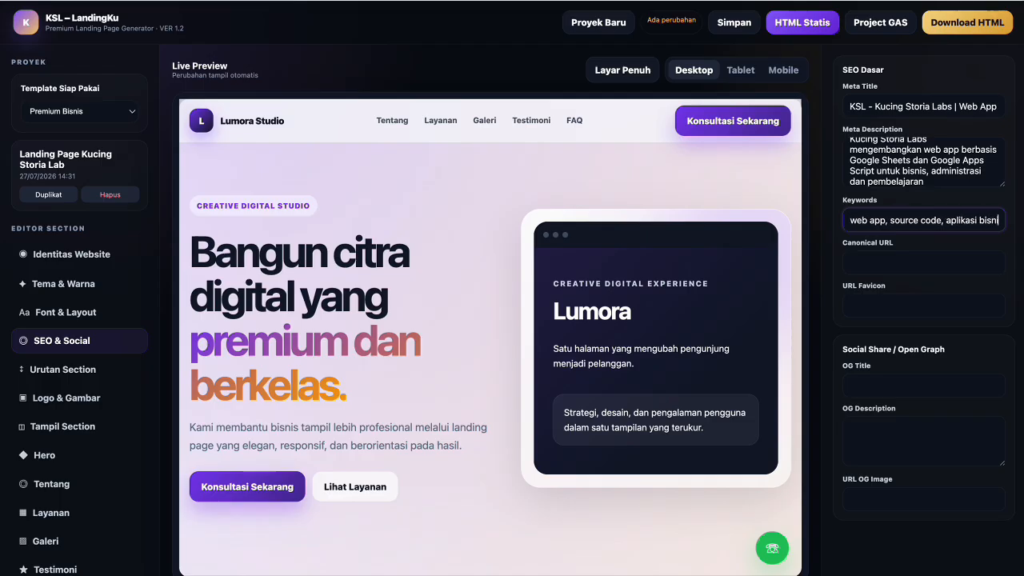
{"action": "type", "text": "is"}
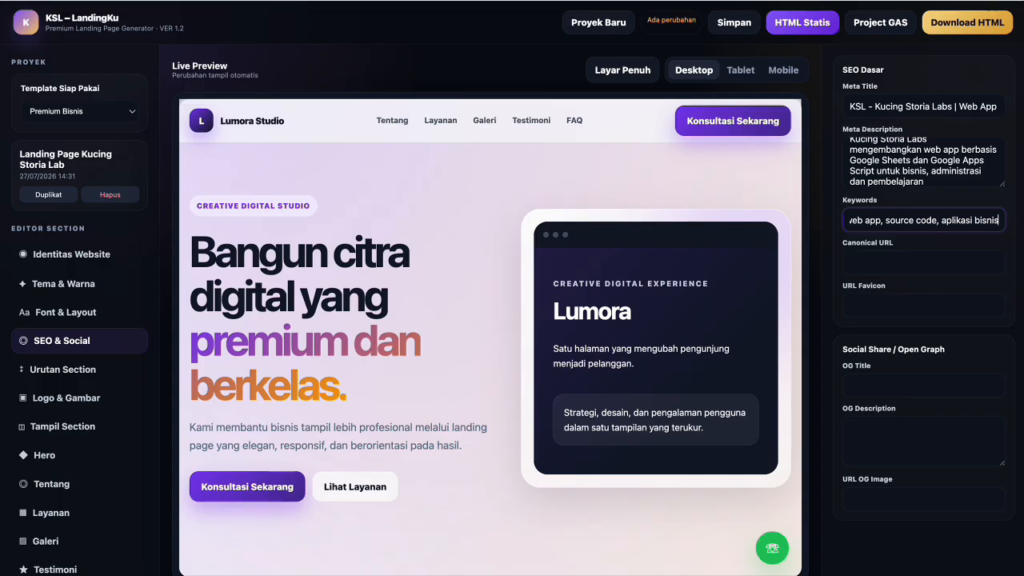
{"action": "left_click", "coordinate": [866, 263]}
{"action": "key", "text": "ctrl+v"}
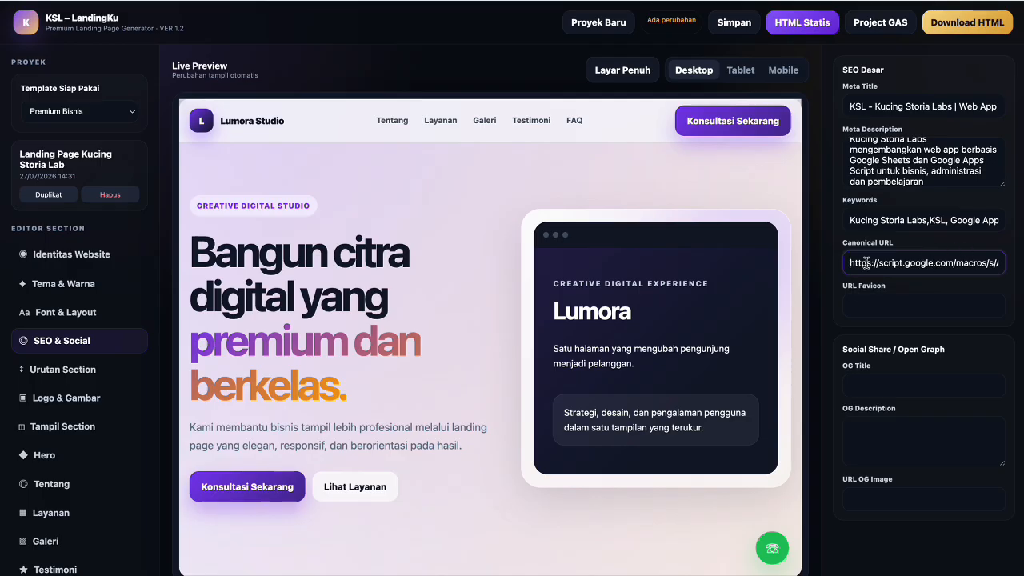
{"action": "left_click", "coordinate": [865, 308]}
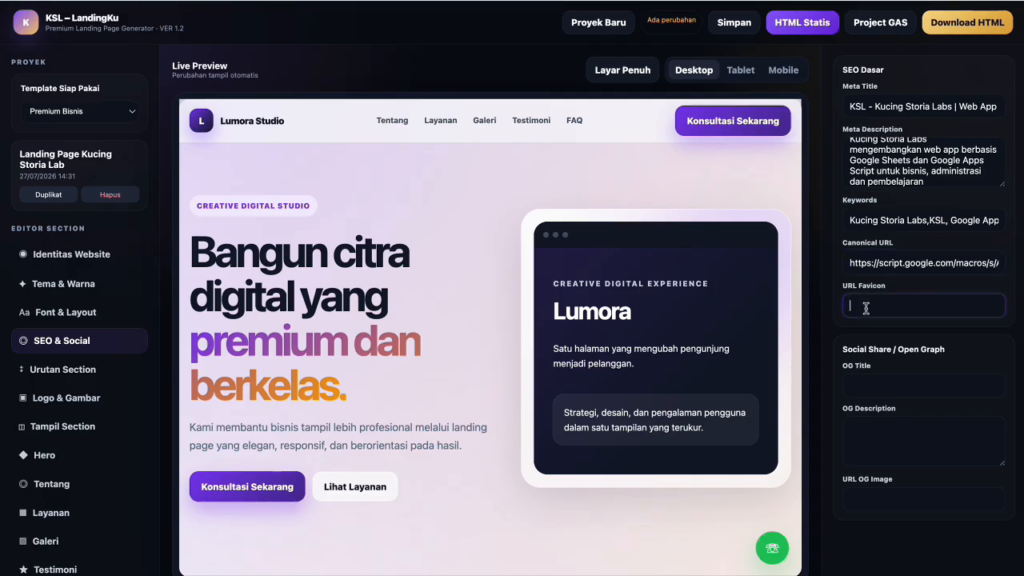
{"action": "key", "text": "ctrl+v"}
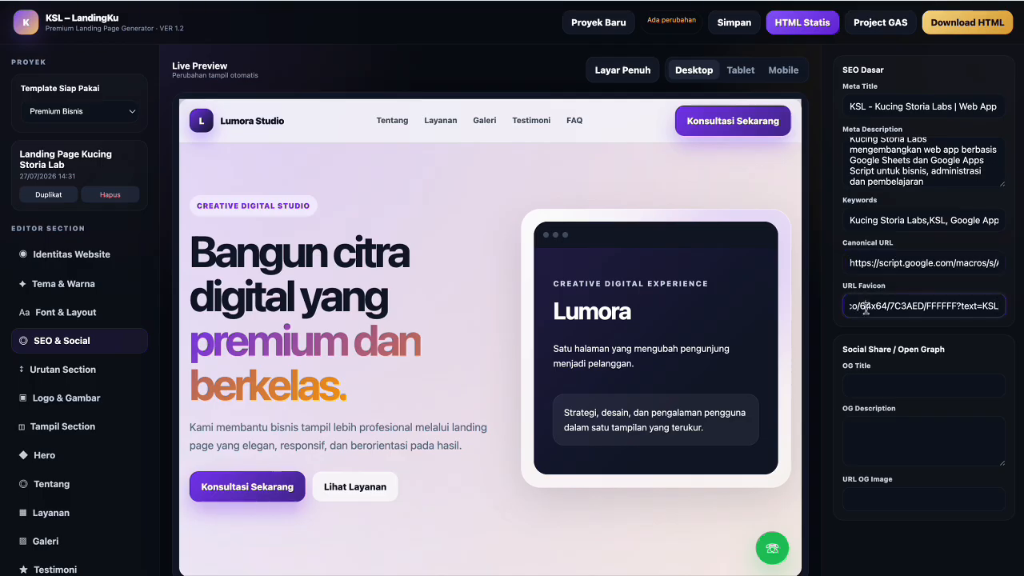
{"action": "left_click", "coordinate": [866, 308]}
{"action": "key", "text": "Left"}
{"action": "key", "text": "Left"}
{"action": "key", "text": "Left"}
{"action": "key", "text": "Left"}
{"action": "key", "text": "Left"}
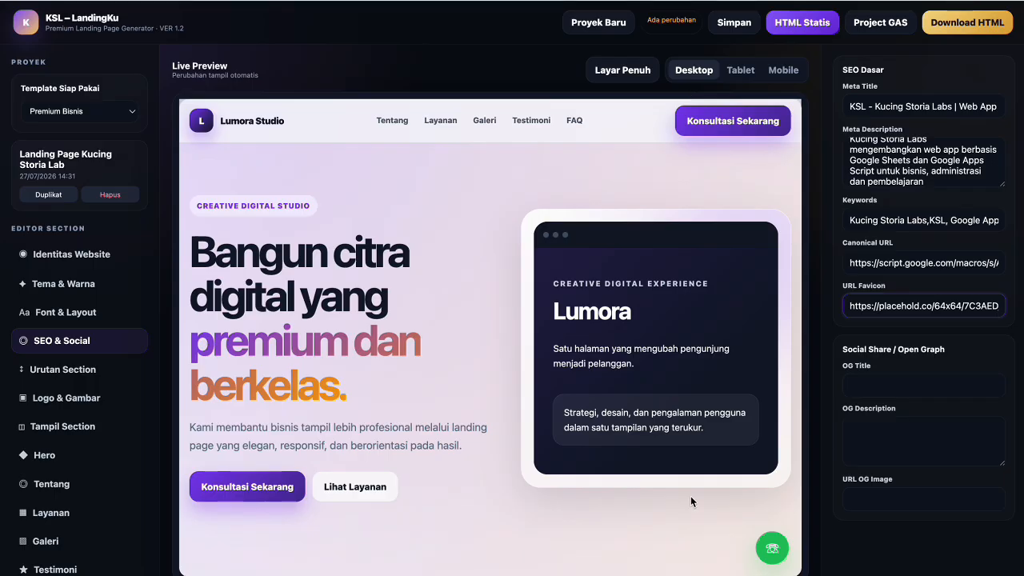
Set the social share OG title to "KSL - Solusi Web App Berbasis Google Sheets dan Apps Script"
{"action": "left_click", "coordinate": [860, 385]}
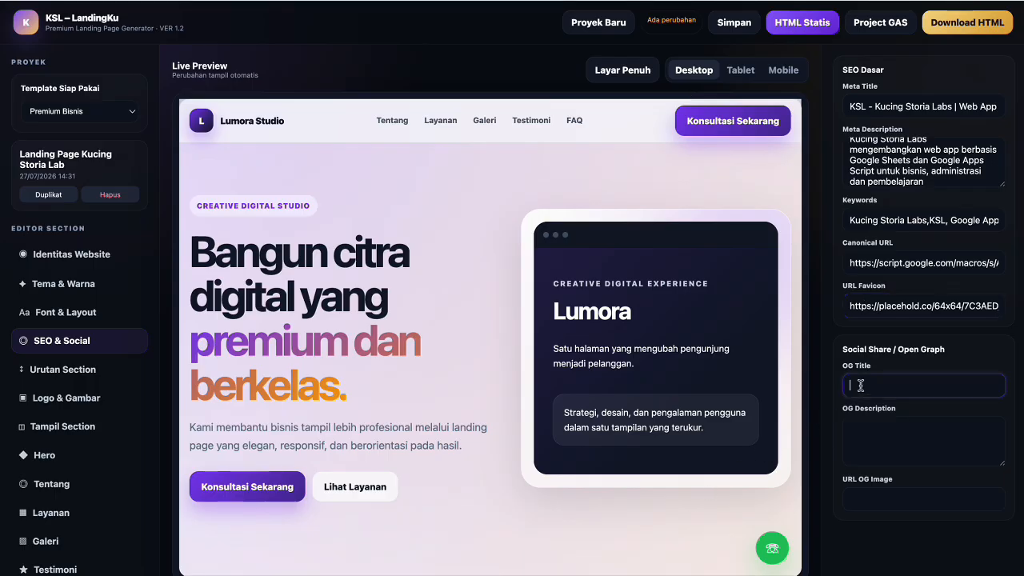
{"action": "type", "text": "KSL - Solusi Web App Beb"}
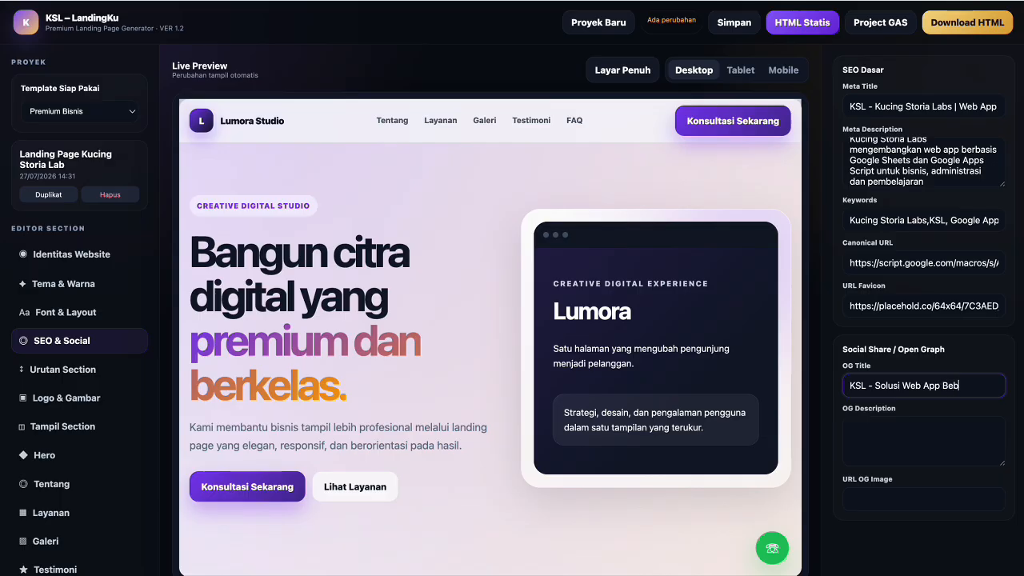
{"action": "type", "text": "r"}
{"action": "key", "text": "BackSpace"}
{"action": "key", "text": "BackSpace"}
{"action": "type", "text": "rbasis Google She"}
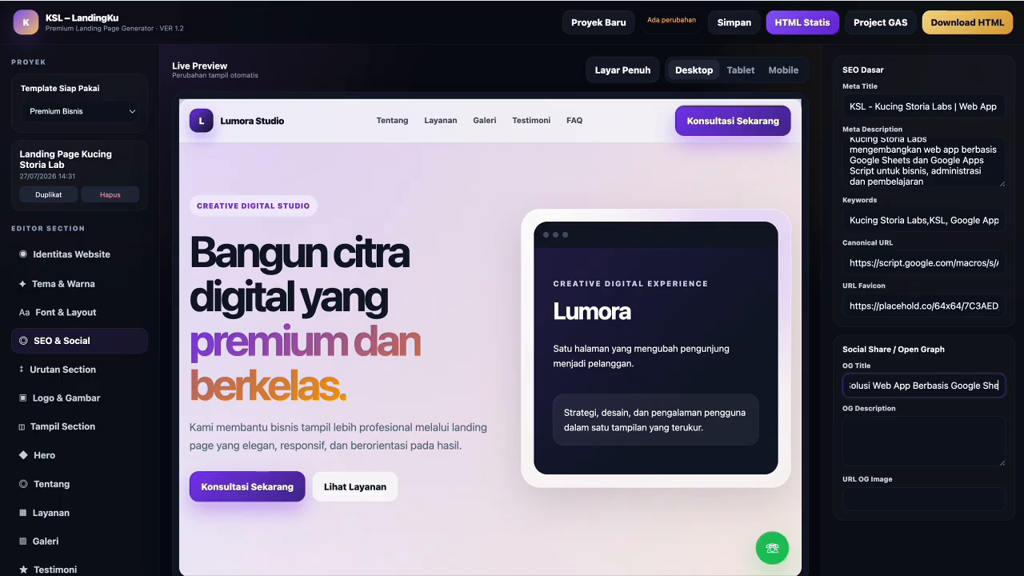
{"action": "type", "text": "ets dan Ap"}
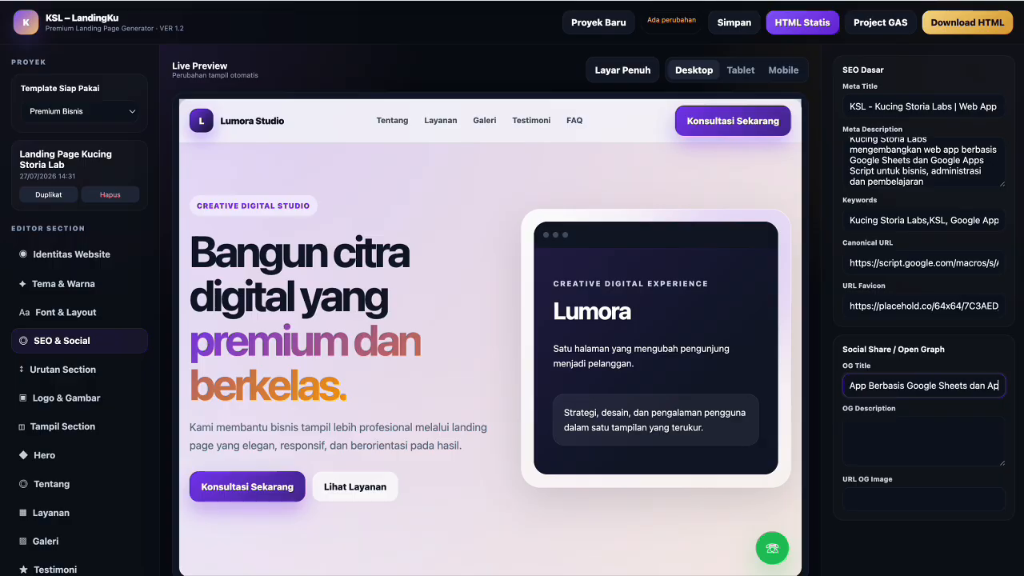
{"action": "type", "text": "ps Script"}
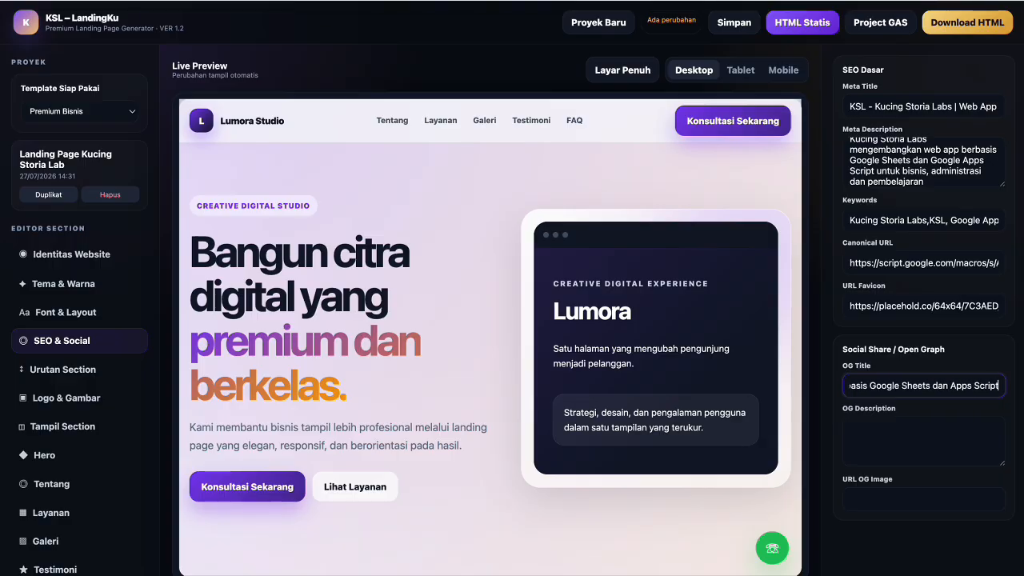
Set the OG description to "Temukan berbagai project, tutorial dan source code web app dari kucing storia labs"
{"action": "left_click", "coordinate": [872, 449]}
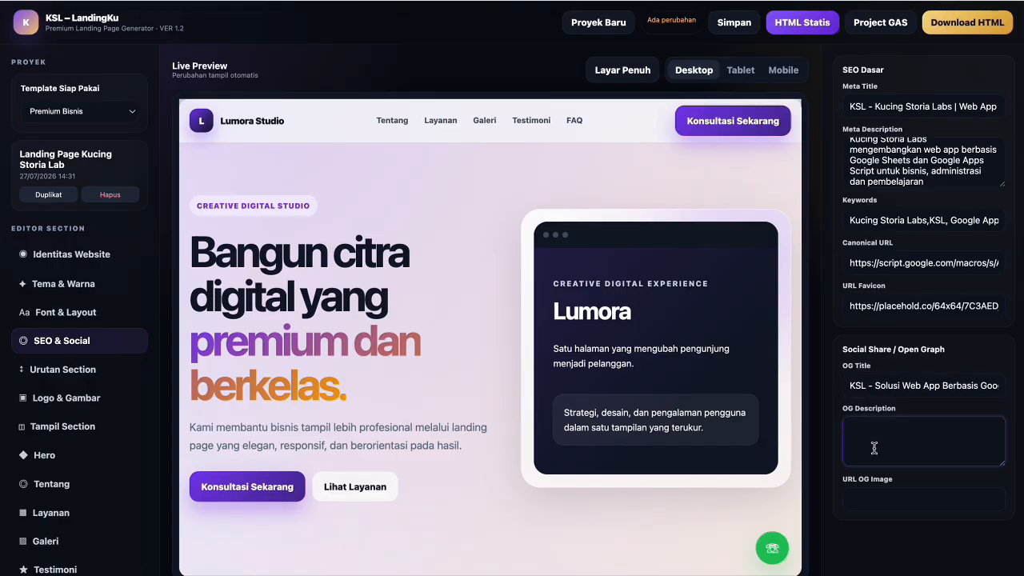
{"action": "type", "text": "Temukan berbagai projec"}
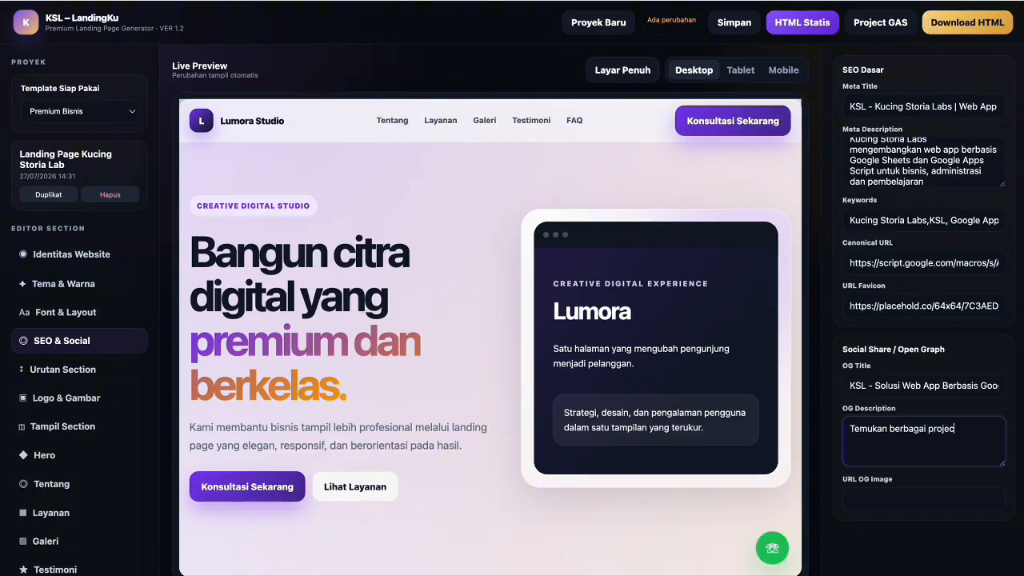
{"action": "type", "text": "t, tutorial dan source code"}
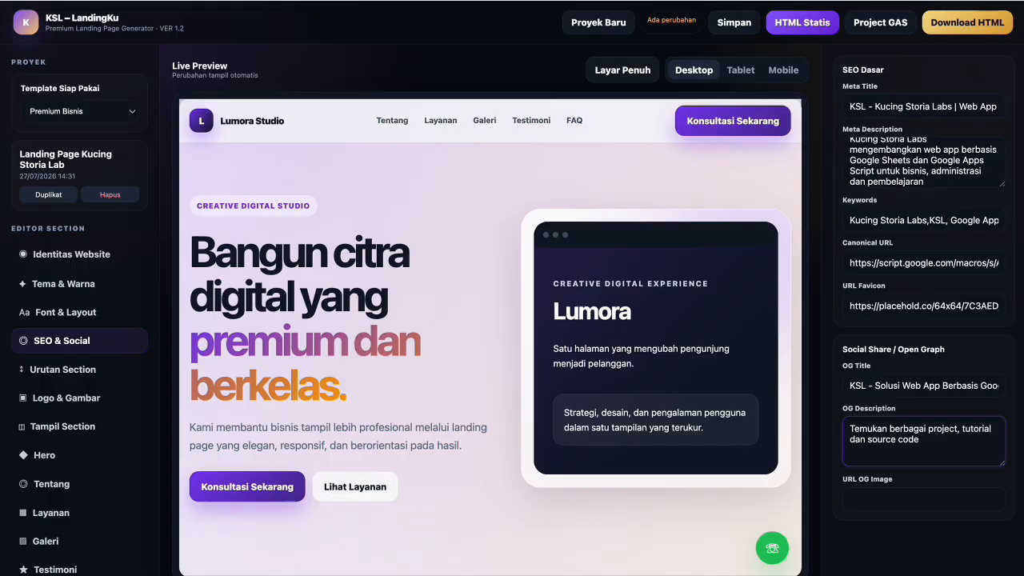
{"action": "type", "text": " web app dari kucing storia labs"}
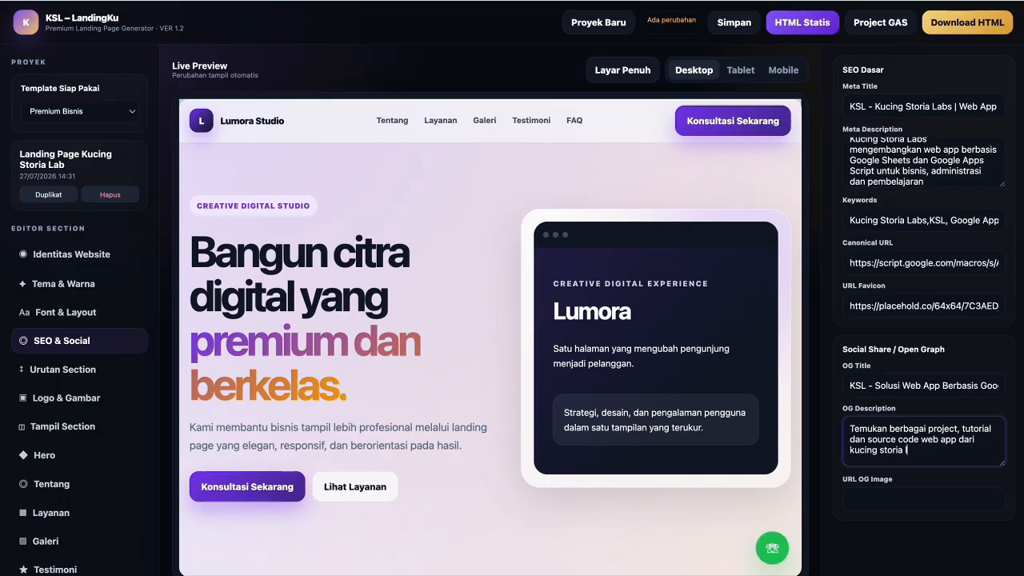
Paste the image address ending in "format&fit=crop&w=1200&q=80" as the OG image URL and save the project
{"action": "left_click", "coordinate": [917, 493]}
{"action": "key", "text": "ctrl+v"}
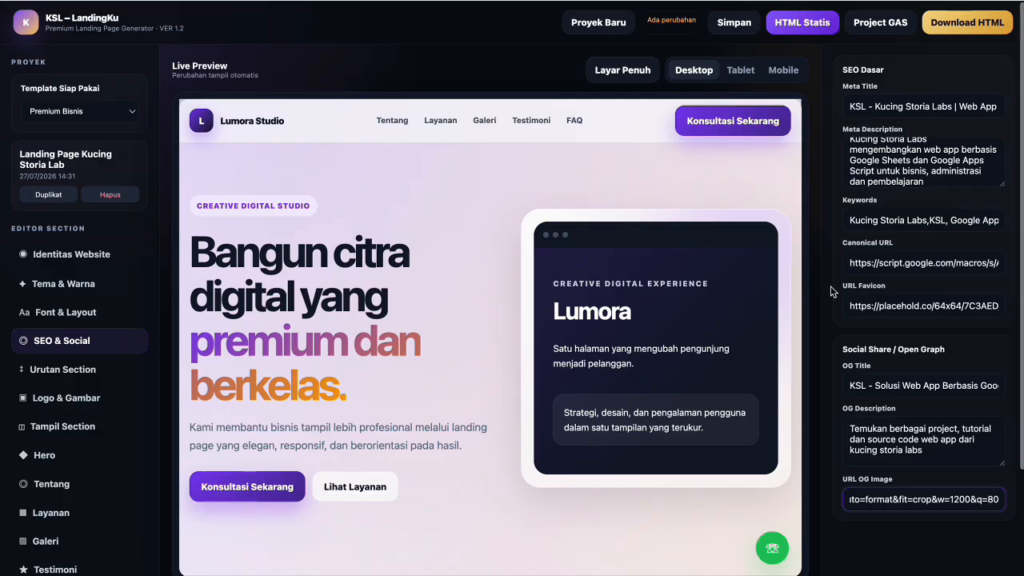
{"action": "scroll", "coordinate": [830, 292], "scroll_direction": "down", "scroll_amount": 1}
{"action": "scroll", "coordinate": [830, 291], "scroll_direction": "down", "scroll_amount": 1}
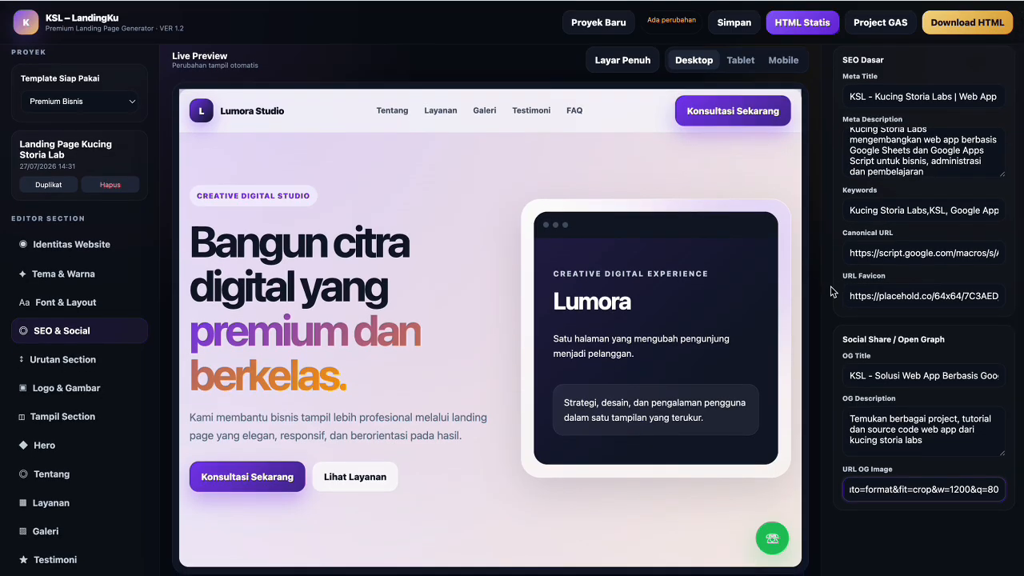
{"action": "left_click", "coordinate": [734, 24]}
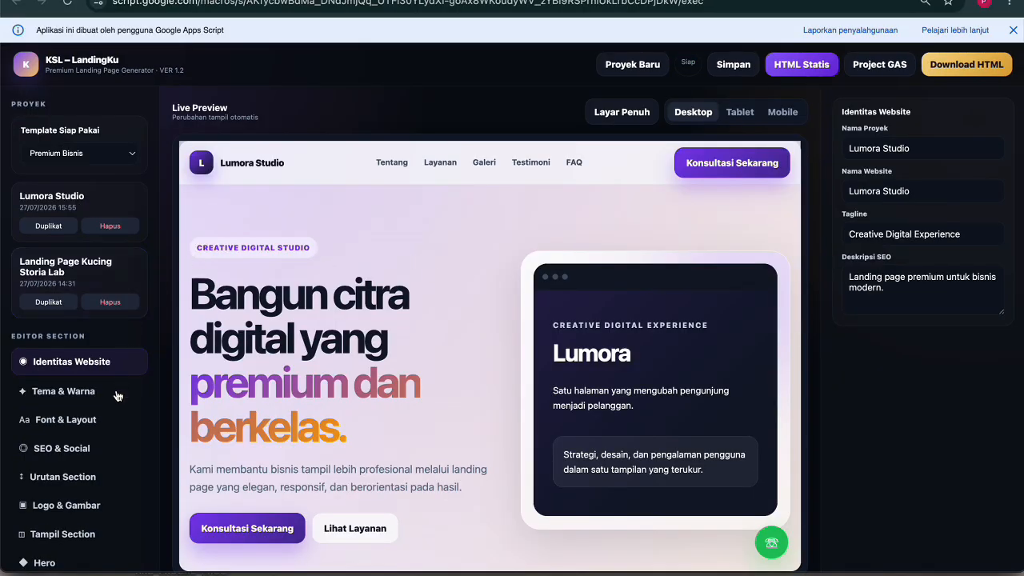
In the section order settings, move the Galeri section up one place, above Layanan
{"action": "left_click", "coordinate": [83, 479]}
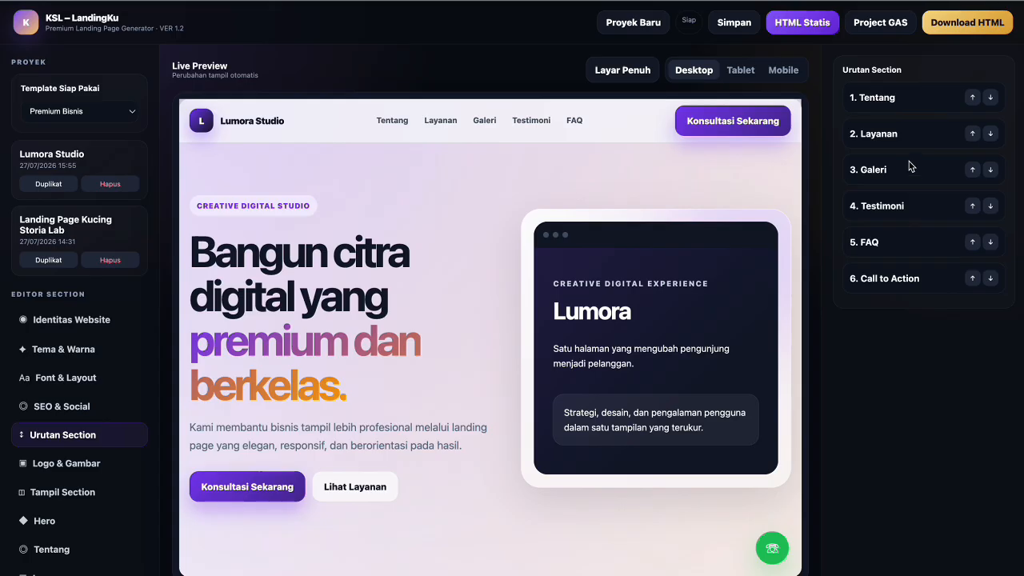
{"action": "left_click", "coordinate": [972, 174]}
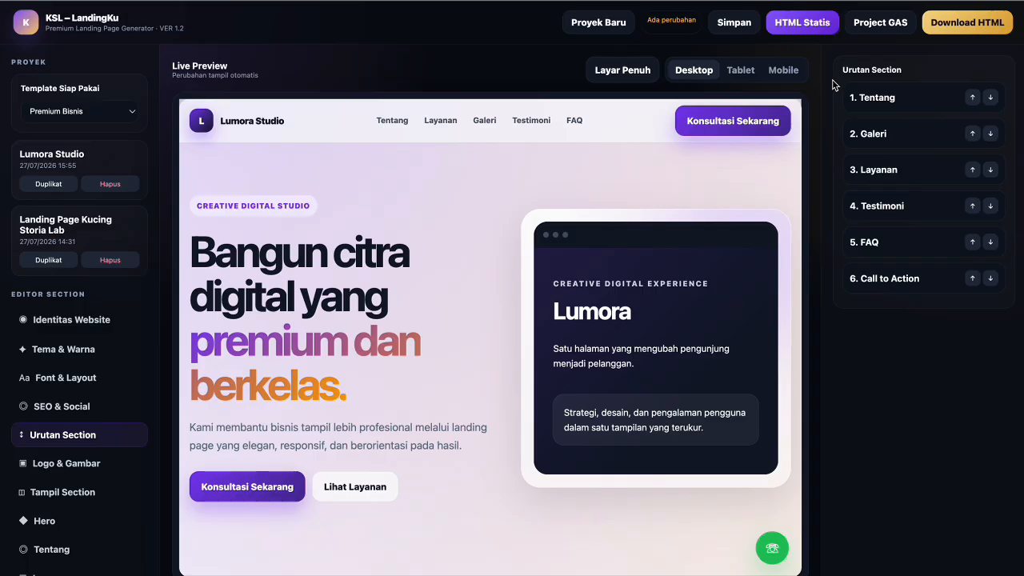
Open the full-screen desktop preview and examine the order of the Galeri and Layanan sections
{"action": "left_click", "coordinate": [628, 79]}
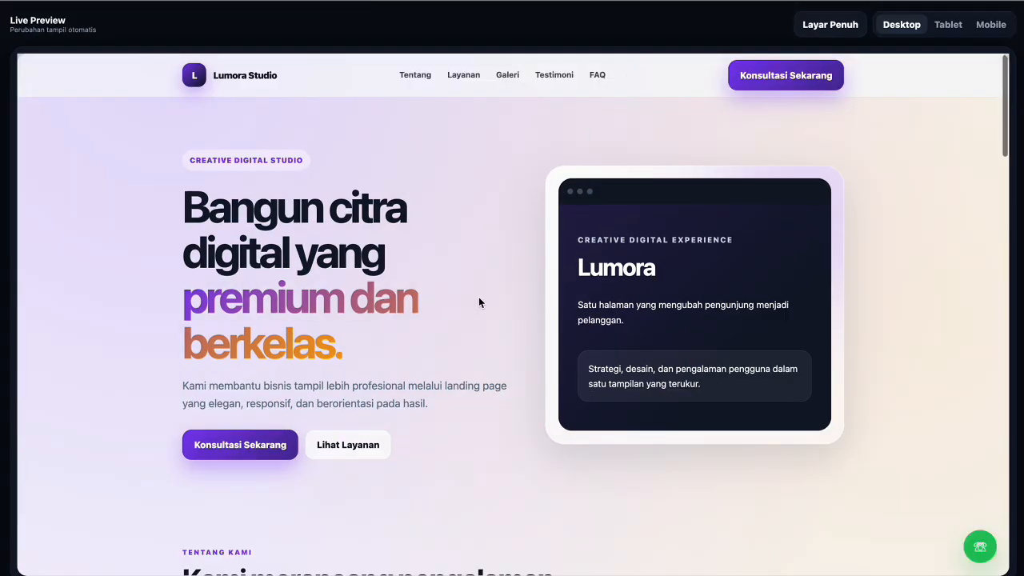
{"action": "scroll", "coordinate": [478, 301], "scroll_direction": "down", "scroll_amount": 3}
{"action": "scroll", "coordinate": [479, 302], "scroll_direction": "down", "scroll_amount": 6}
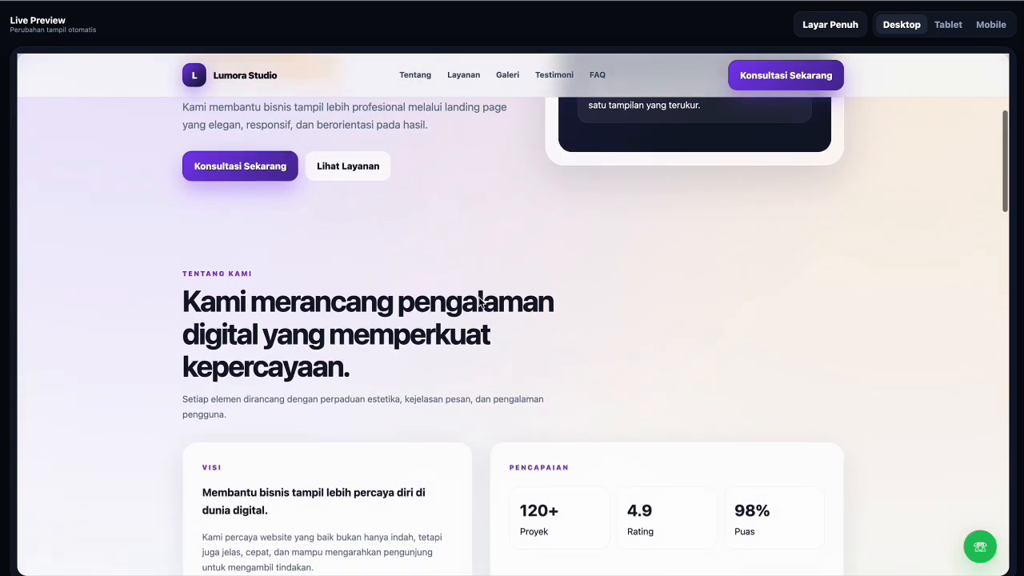
{"action": "scroll", "coordinate": [478, 302], "scroll_direction": "down", "scroll_amount": 1}
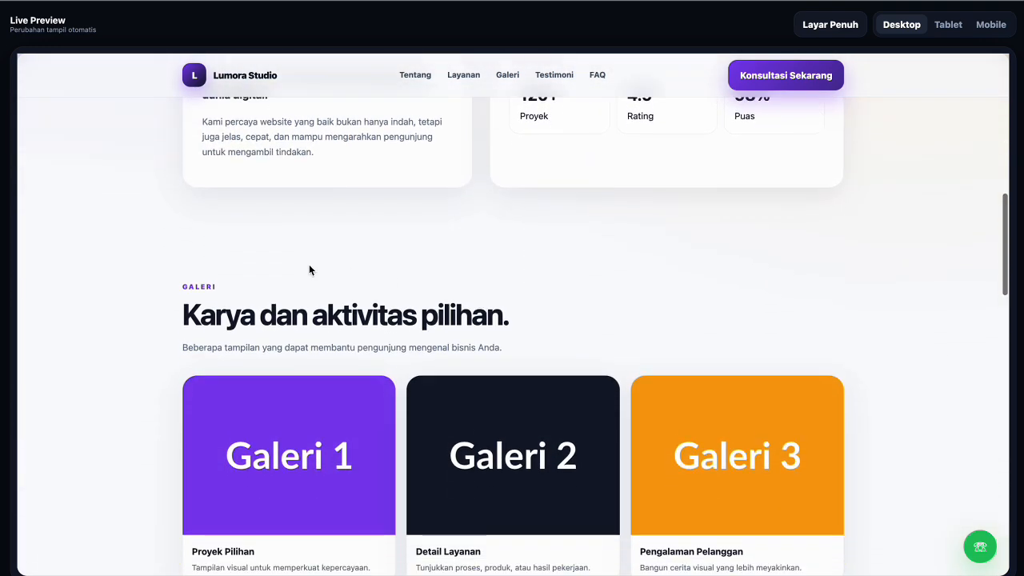
{"action": "scroll", "coordinate": [623, 426], "scroll_direction": "down", "scroll_amount": 3}
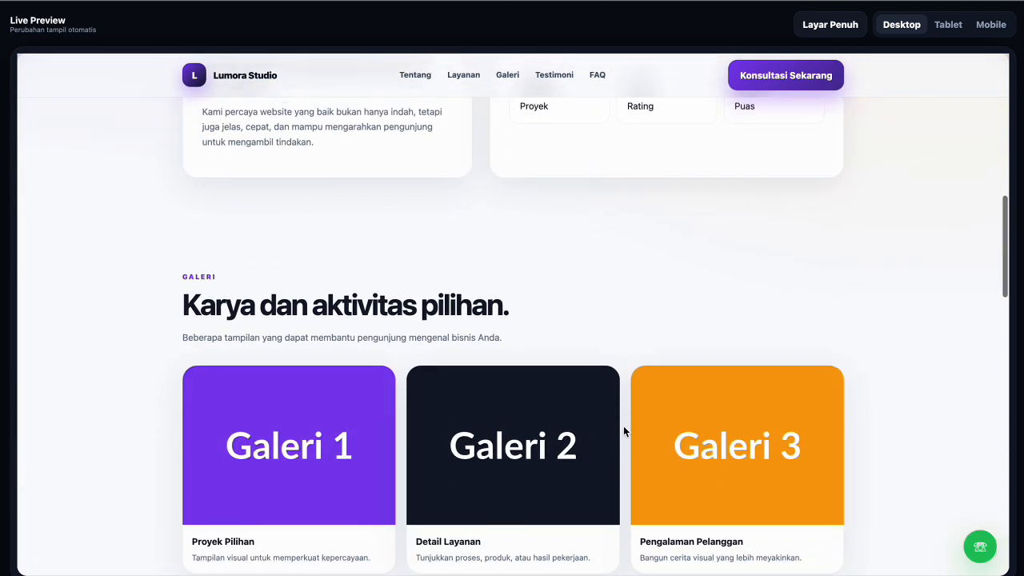
{"action": "scroll", "coordinate": [443, 359], "scroll_direction": "down", "scroll_amount": 2}
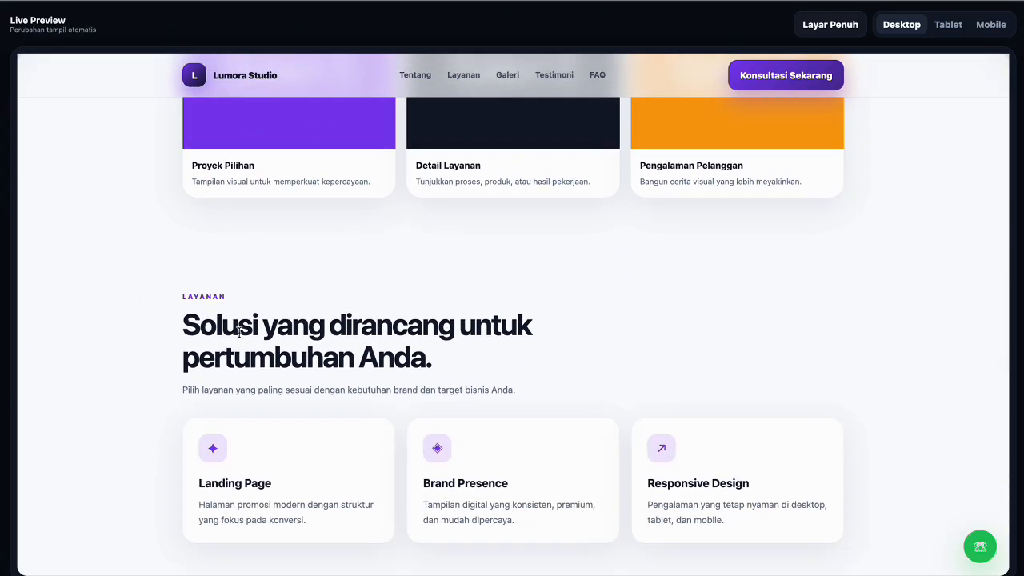
{"action": "scroll", "coordinate": [239, 332], "scroll_direction": "up", "scroll_amount": 3}
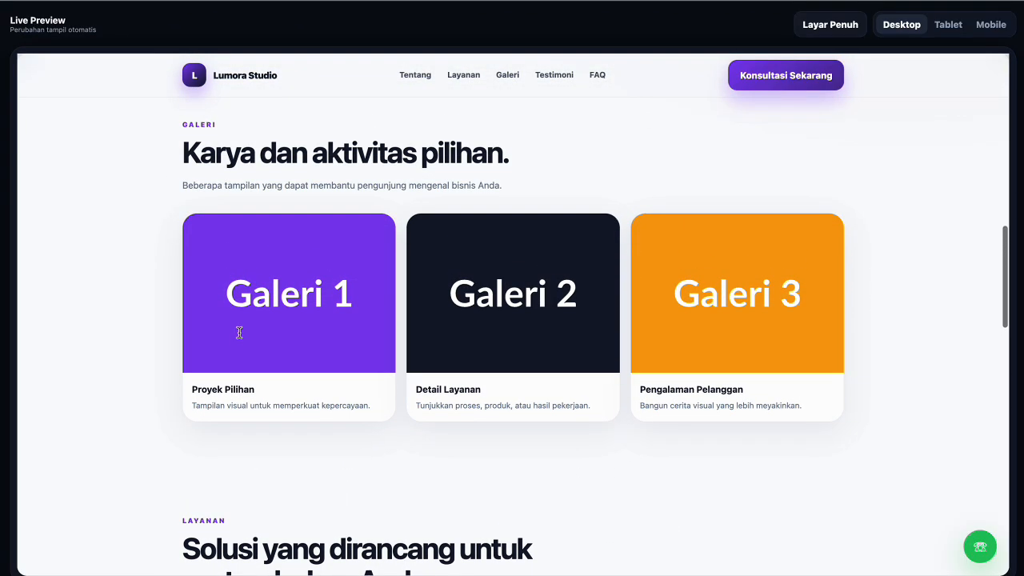
{"action": "scroll", "coordinate": [238, 331], "scroll_direction": "up", "scroll_amount": 1}
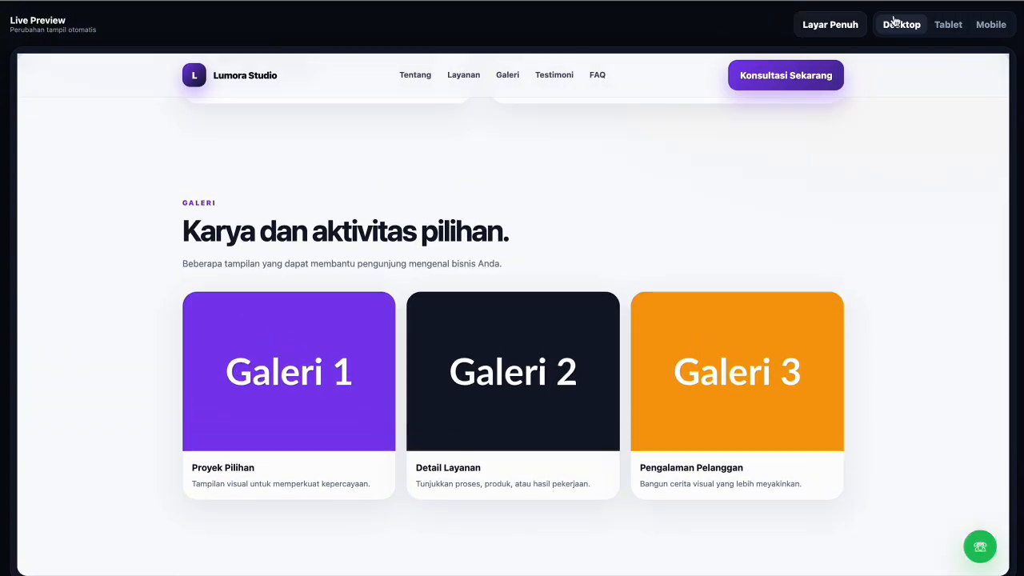
Switch the preview to tablet size, review the Galeri and Layanan sections, and exit full-screen mode
{"action": "left_click", "coordinate": [937, 26]}
{"action": "scroll", "coordinate": [630, 251], "scroll_direction": "down", "scroll_amount": 2}
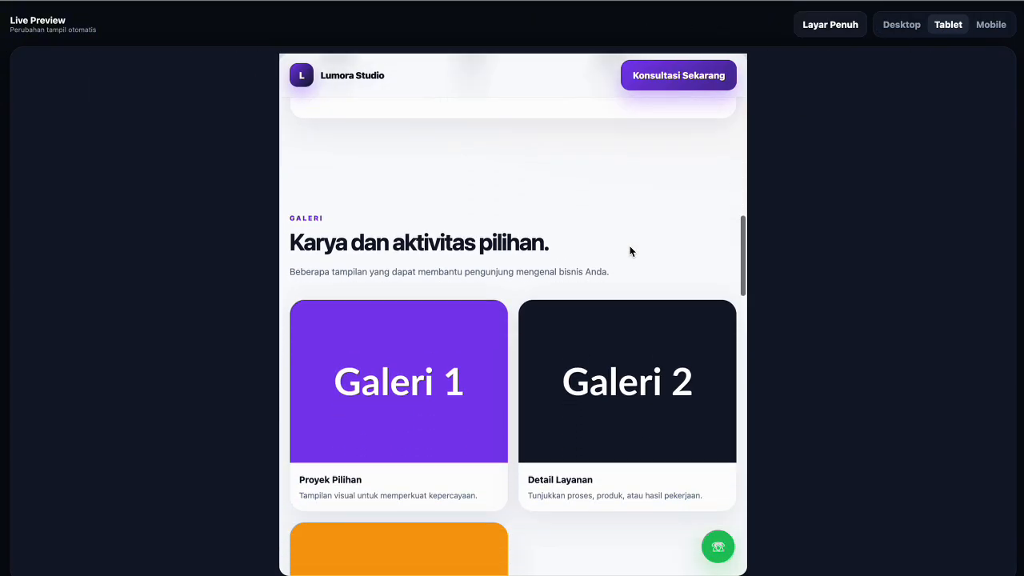
{"action": "scroll", "coordinate": [629, 251], "scroll_direction": "down", "scroll_amount": 5}
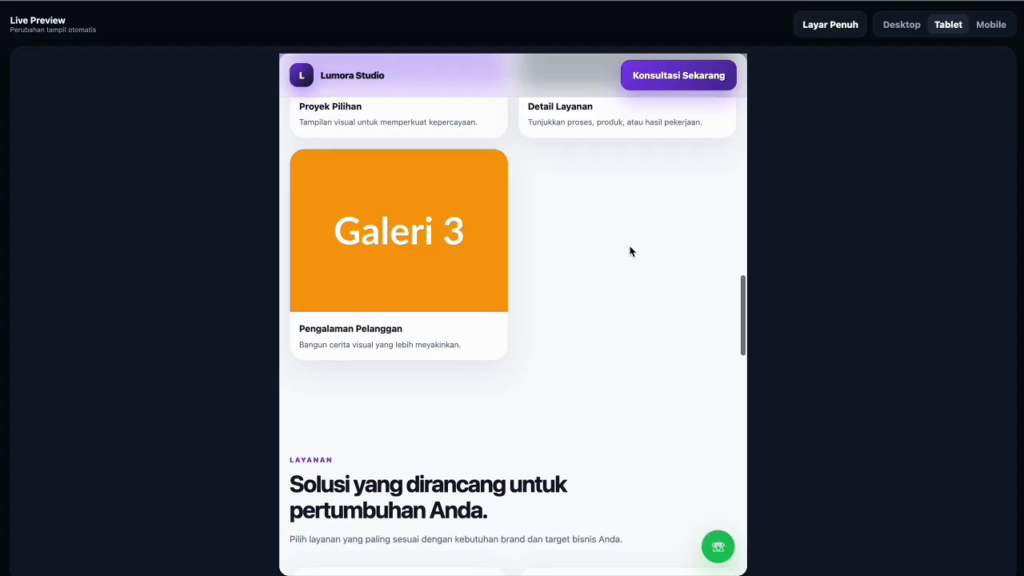
{"action": "scroll", "coordinate": [629, 245], "scroll_direction": "down", "scroll_amount": 1}
{"action": "left_click", "coordinate": [831, 32]}
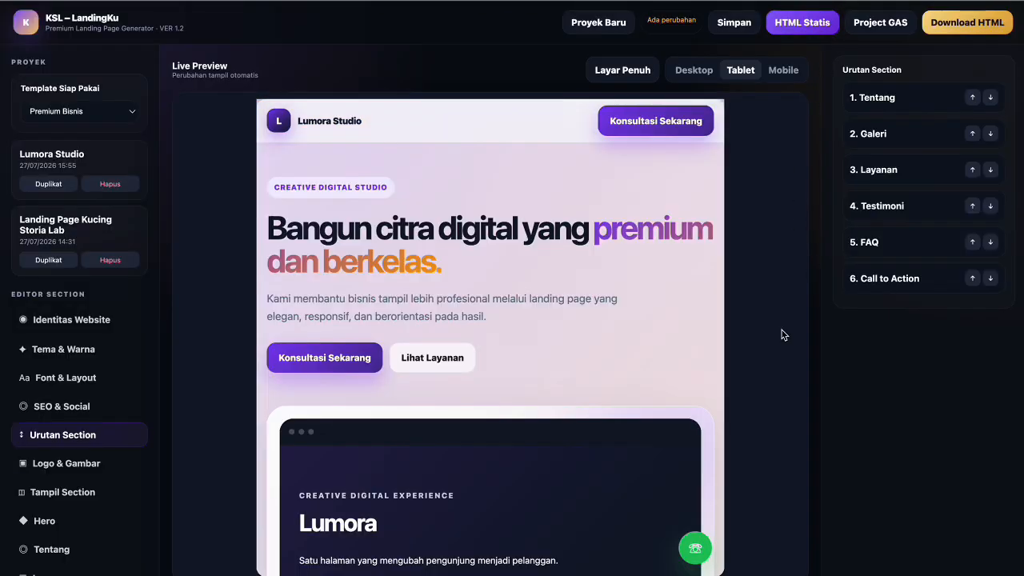
Move the Call to Action section up one place, above FAQ
{"action": "left_click", "coordinate": [972, 279]}
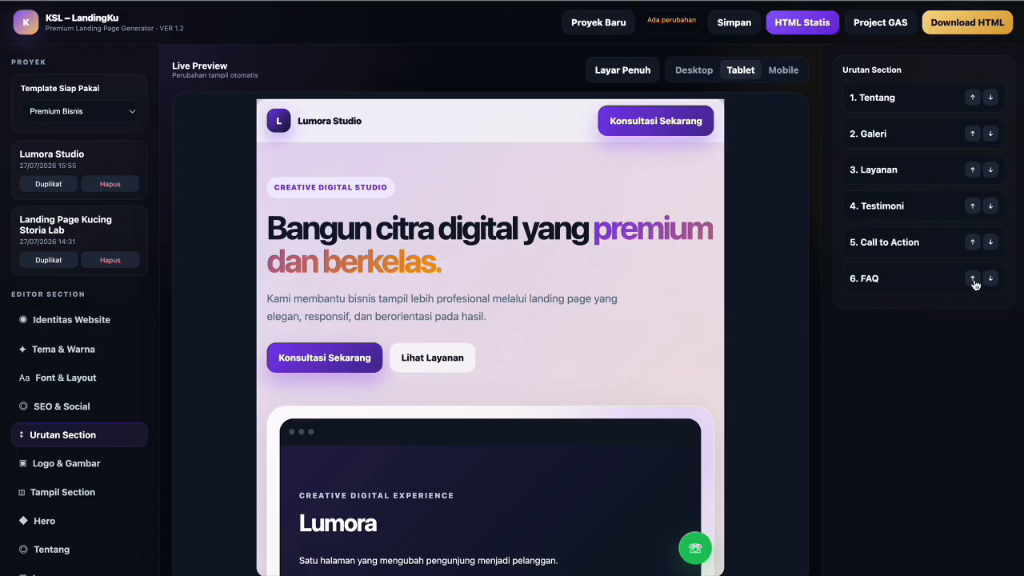
Examine the section order throughout the tablet preview down to Call to Action and FAQ, and expand the preview to full screen
{"action": "scroll", "coordinate": [702, 350], "scroll_direction": "down", "scroll_amount": 7}
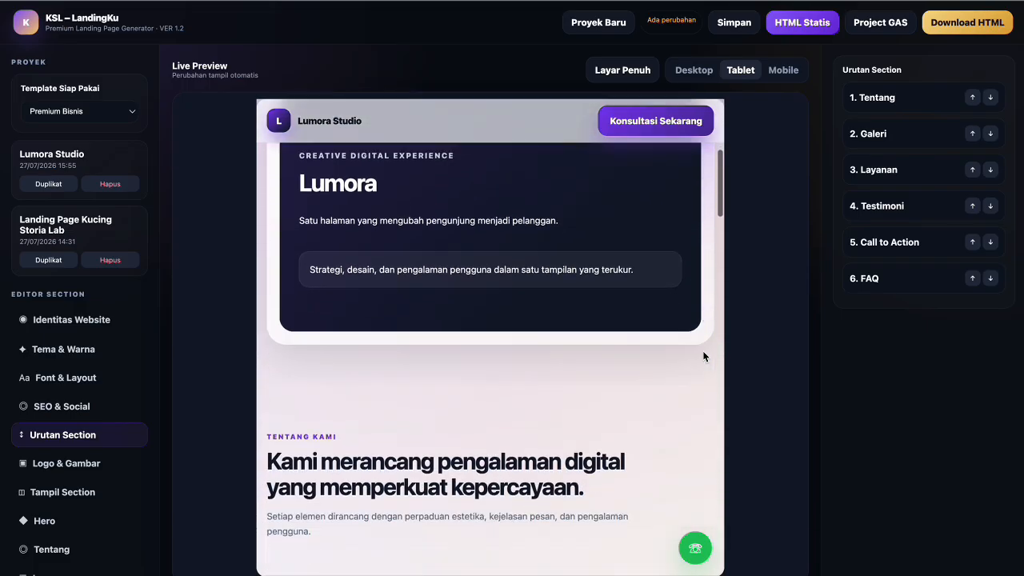
{"action": "scroll", "coordinate": [702, 356], "scroll_direction": "down", "scroll_amount": 1}
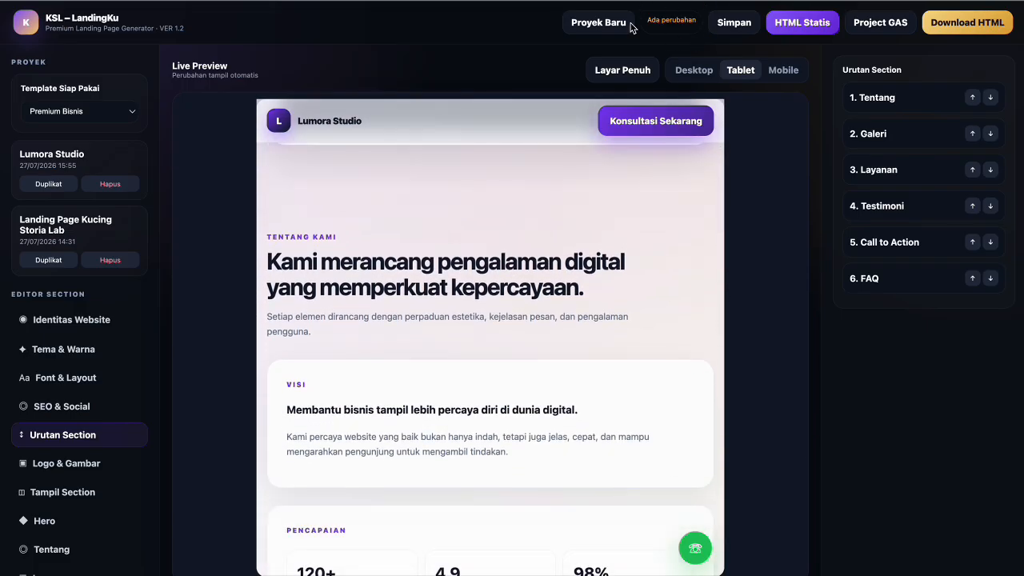
{"action": "scroll", "coordinate": [704, 297], "scroll_direction": "down", "scroll_amount": 7}
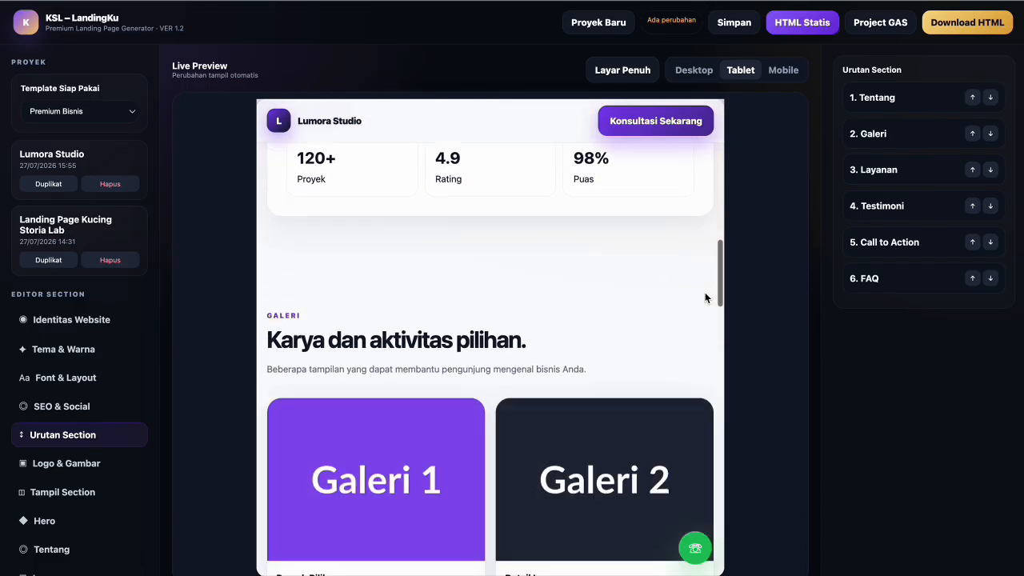
{"action": "scroll", "coordinate": [704, 298], "scroll_direction": "down", "scroll_amount": 5}
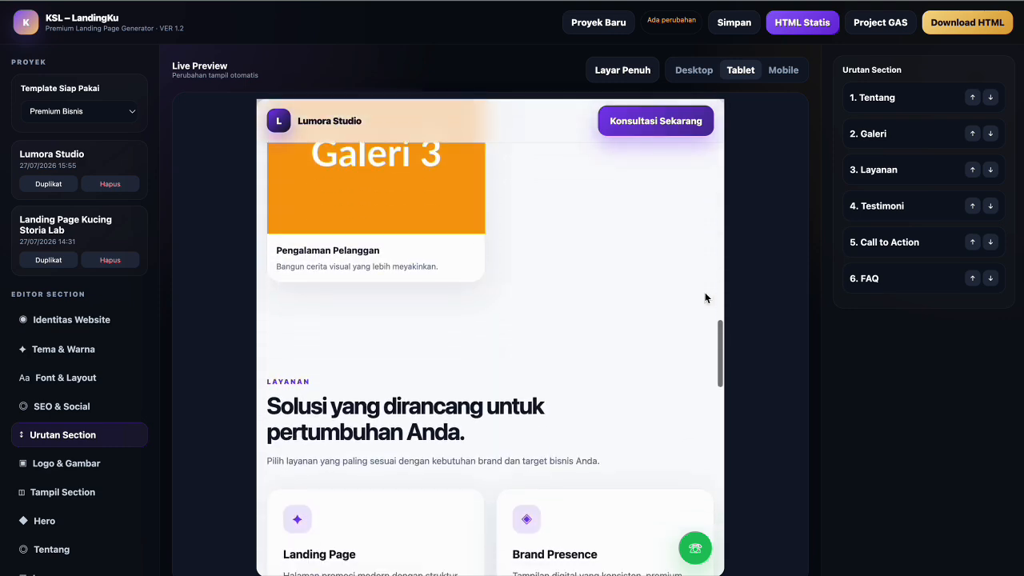
{"action": "scroll", "coordinate": [704, 297], "scroll_direction": "down", "scroll_amount": 9}
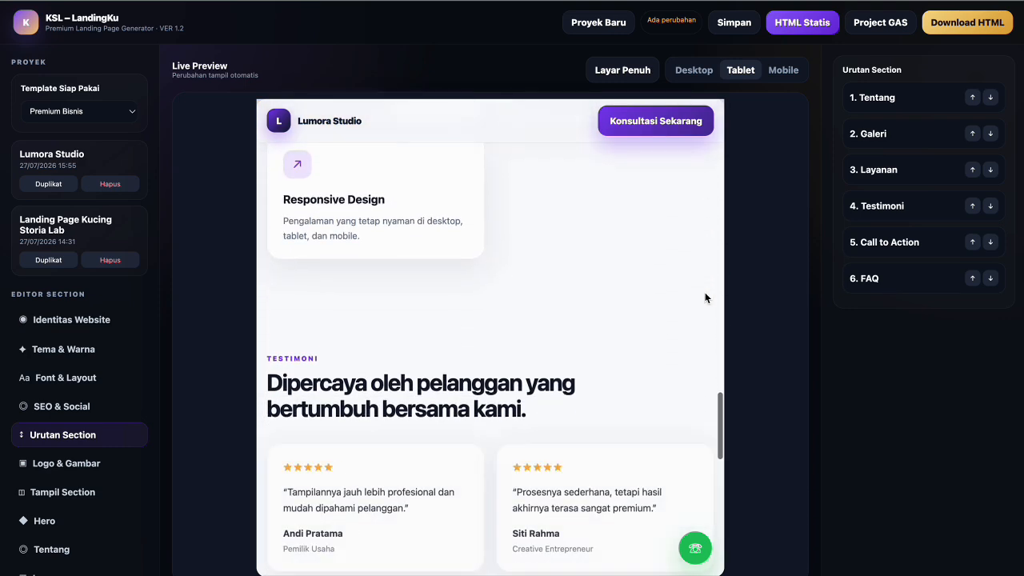
{"action": "scroll", "coordinate": [704, 297], "scroll_direction": "down", "scroll_amount": 8}
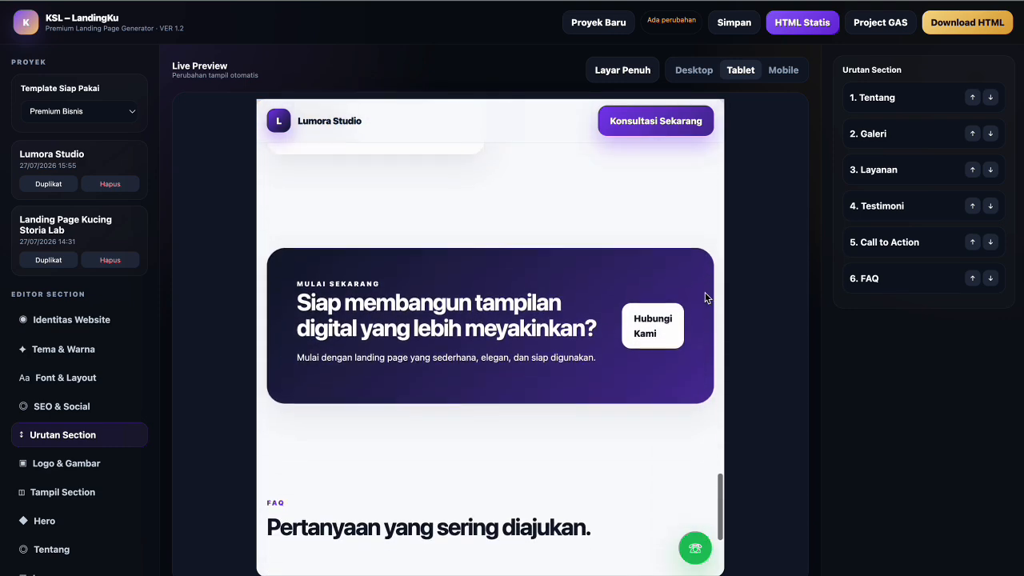
{"action": "scroll", "coordinate": [704, 297], "scroll_direction": "up", "scroll_amount": 3}
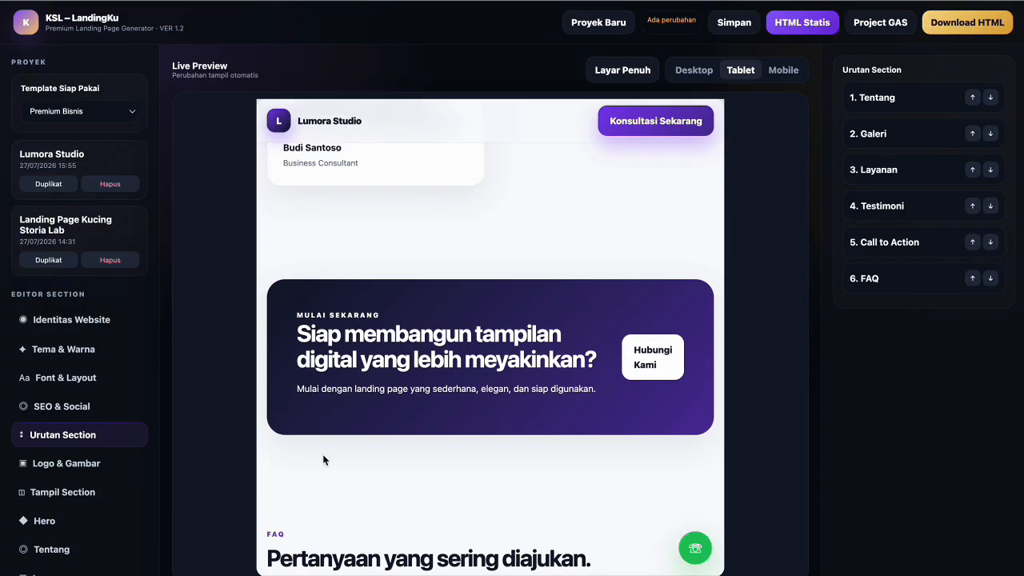
{"action": "scroll", "coordinate": [424, 396], "scroll_direction": "down", "scroll_amount": 2}
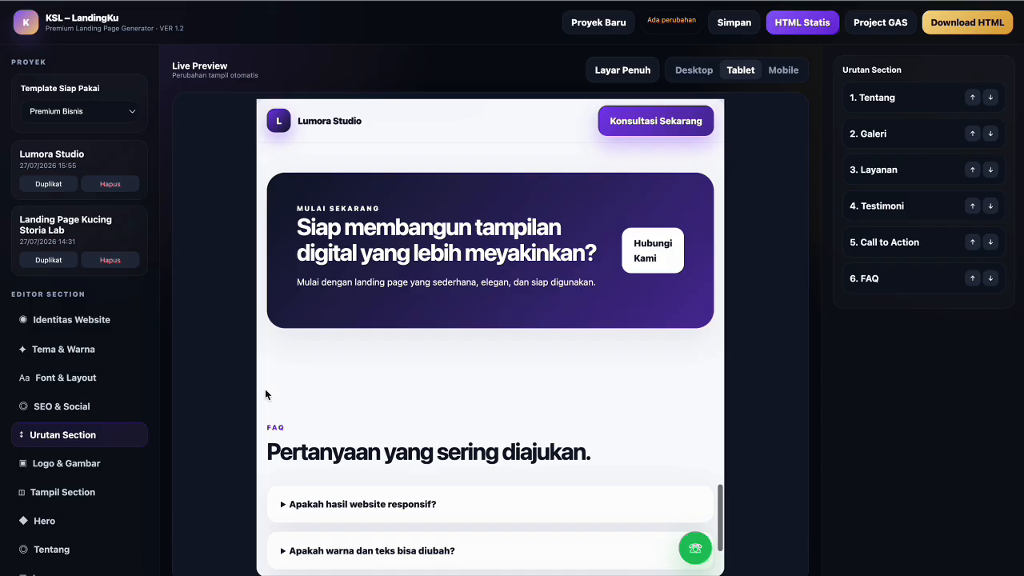
{"action": "scroll", "coordinate": [303, 396], "scroll_direction": "down", "scroll_amount": 2}
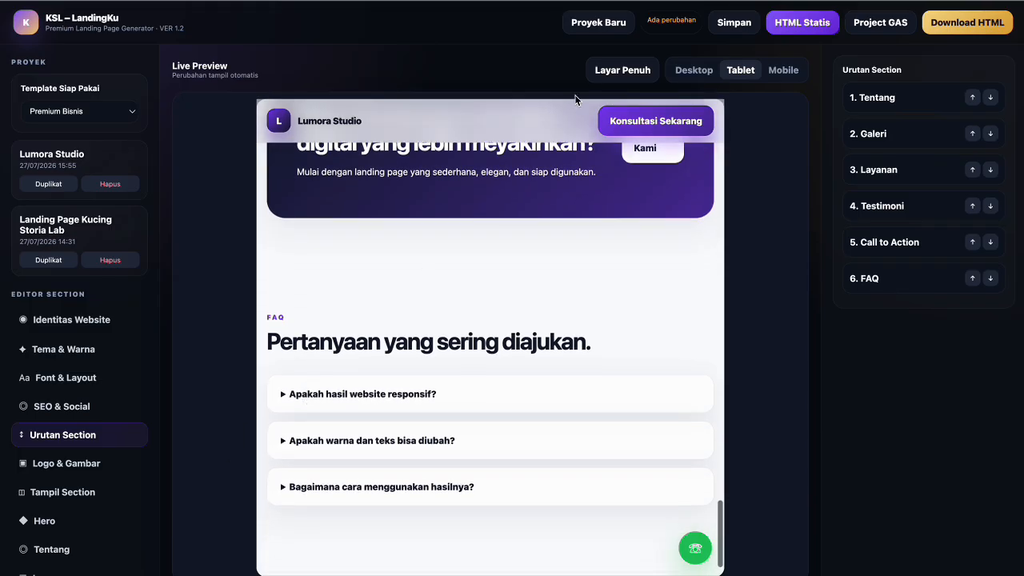
{"action": "left_click", "coordinate": [614, 69]}
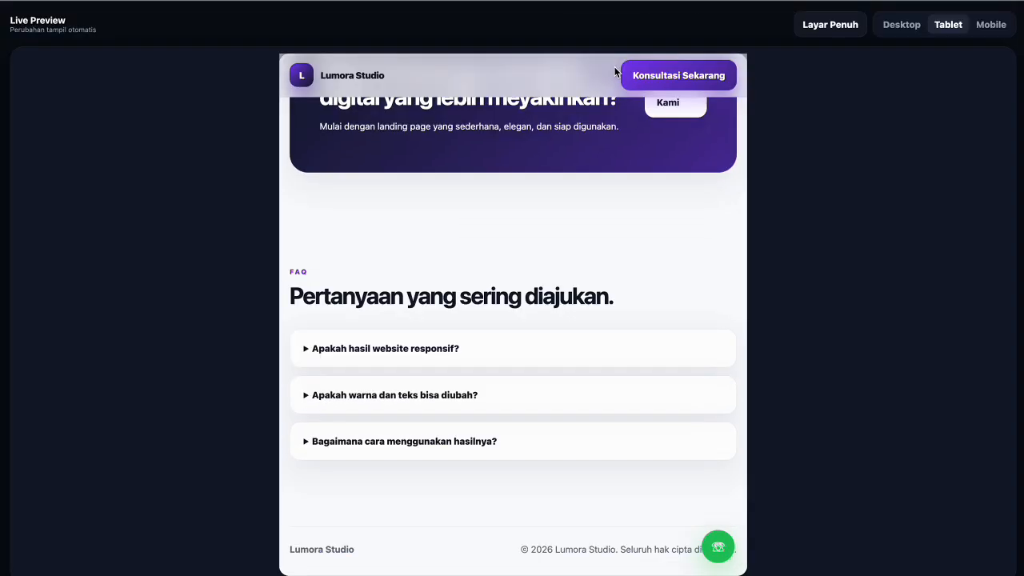
Switch the full-screen preview to desktop size, review the Call to Action and FAQ sections, and exit full-screen mode
{"action": "left_click", "coordinate": [894, 24]}
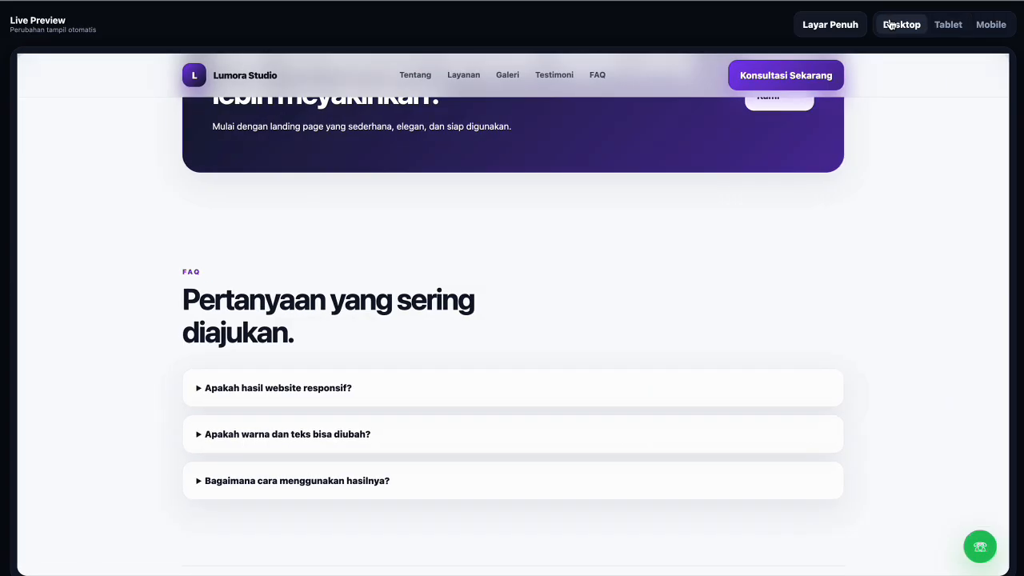
{"action": "scroll", "coordinate": [713, 215], "scroll_direction": "up", "scroll_amount": 2}
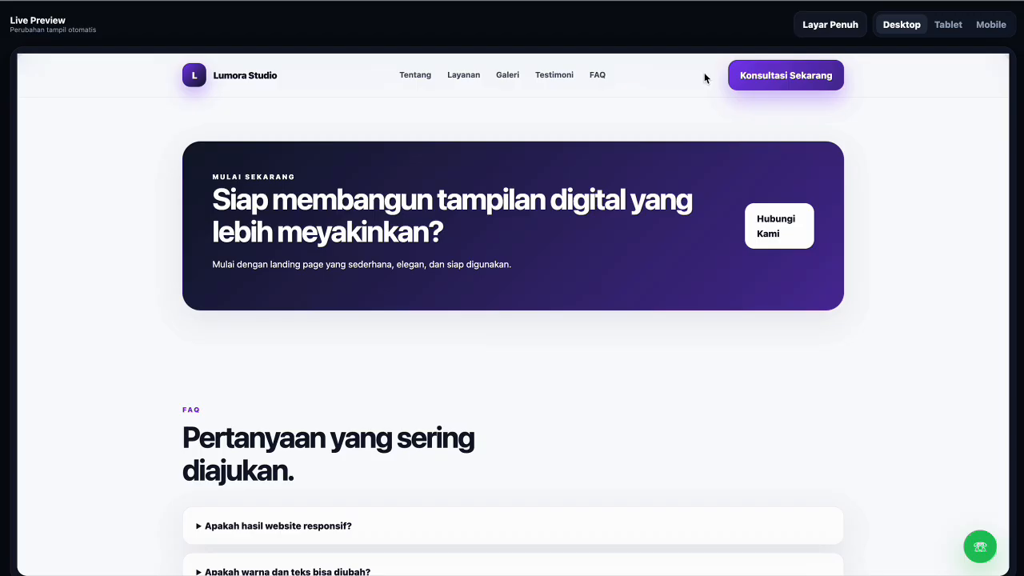
{"action": "left_click", "coordinate": [830, 25]}
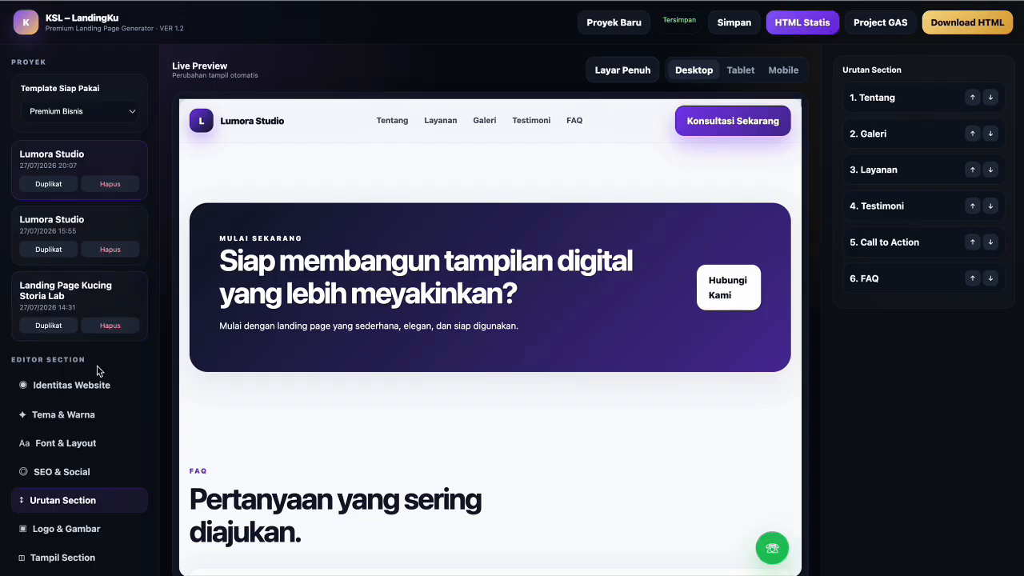
Open the Galeri section editor and set its header title to "Project Pilihan Kucing Storia Labs"
{"action": "scroll", "coordinate": [126, 388], "scroll_direction": "down", "scroll_amount": 1}
{"action": "scroll", "coordinate": [124, 389], "scroll_direction": "down", "scroll_amount": 3}
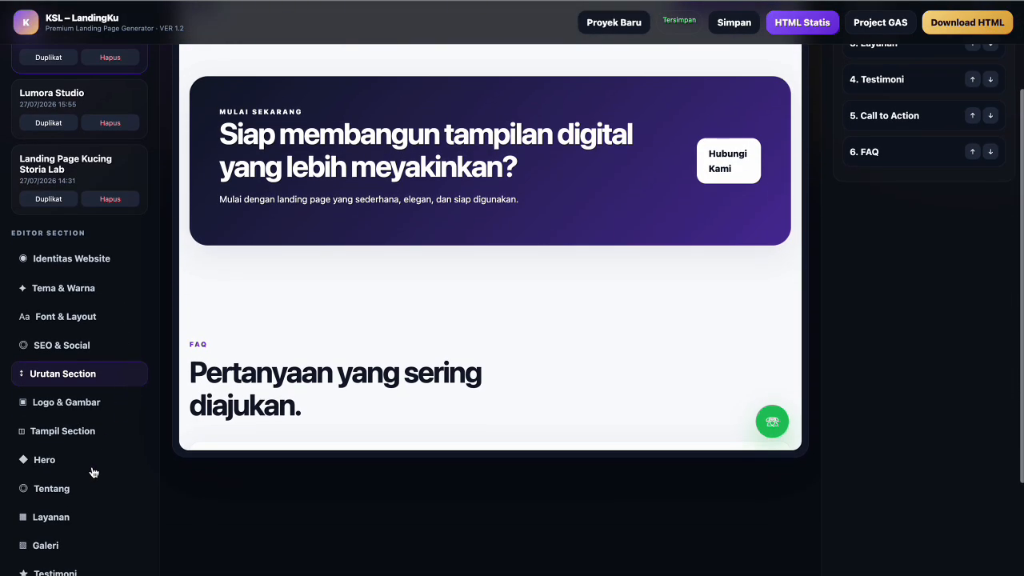
{"action": "left_click", "coordinate": [45, 546]}
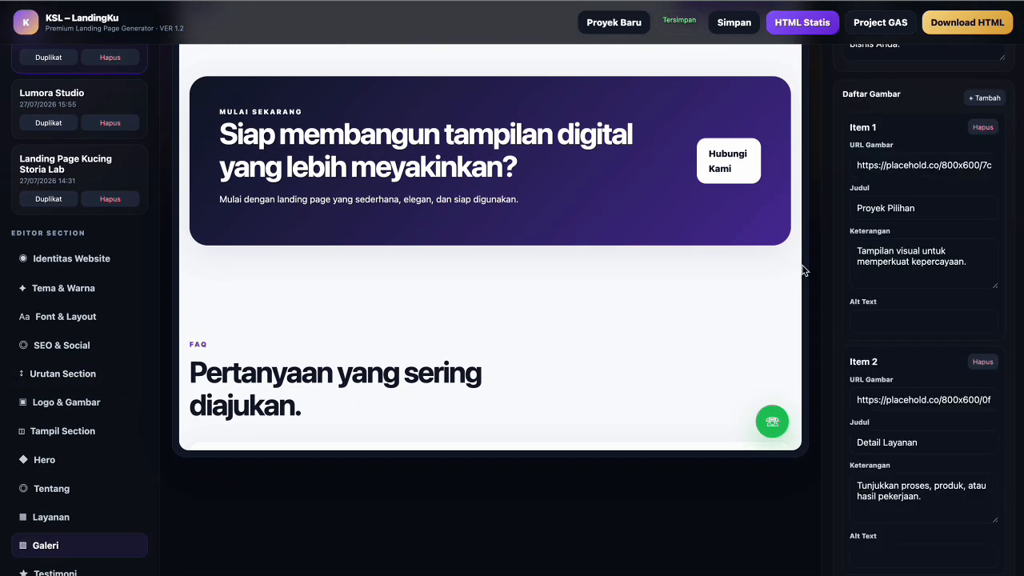
{"action": "scroll", "coordinate": [909, 240], "scroll_direction": "up", "scroll_amount": 3}
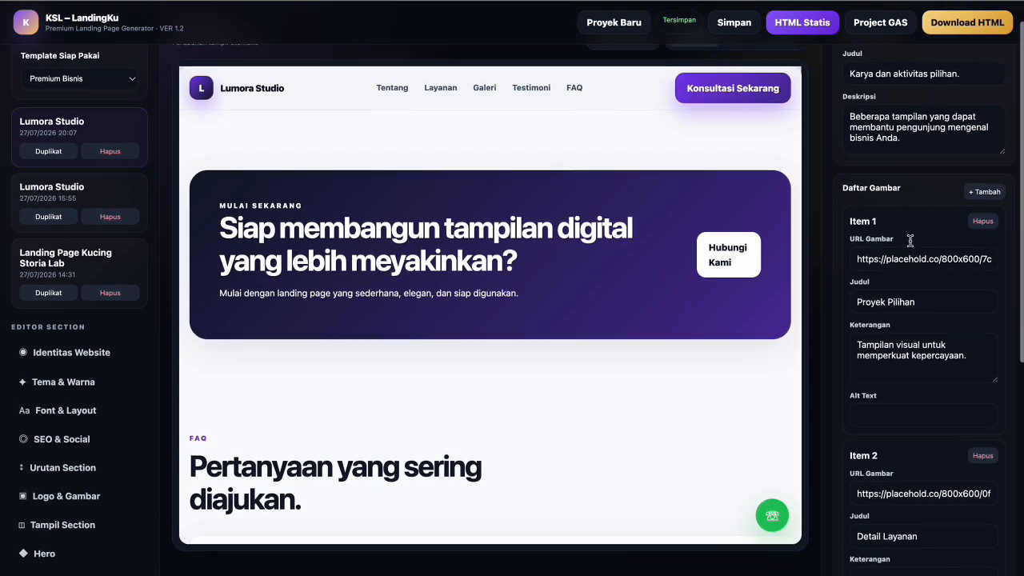
{"action": "scroll", "coordinate": [909, 240], "scroll_direction": "up", "scroll_amount": 1}
{"action": "left_click", "coordinate": [907, 106]}
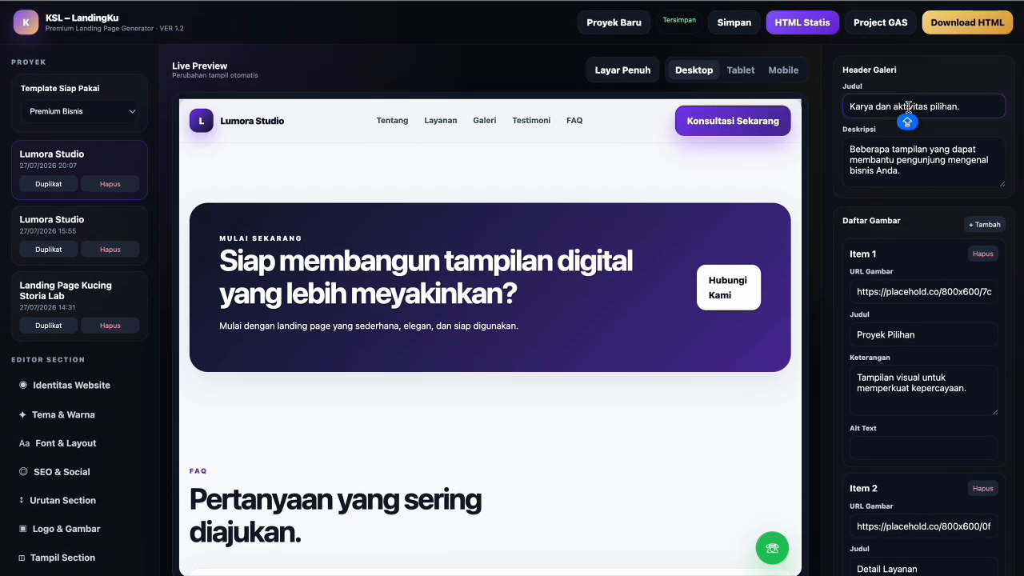
{"action": "key", "text": "super+a"}
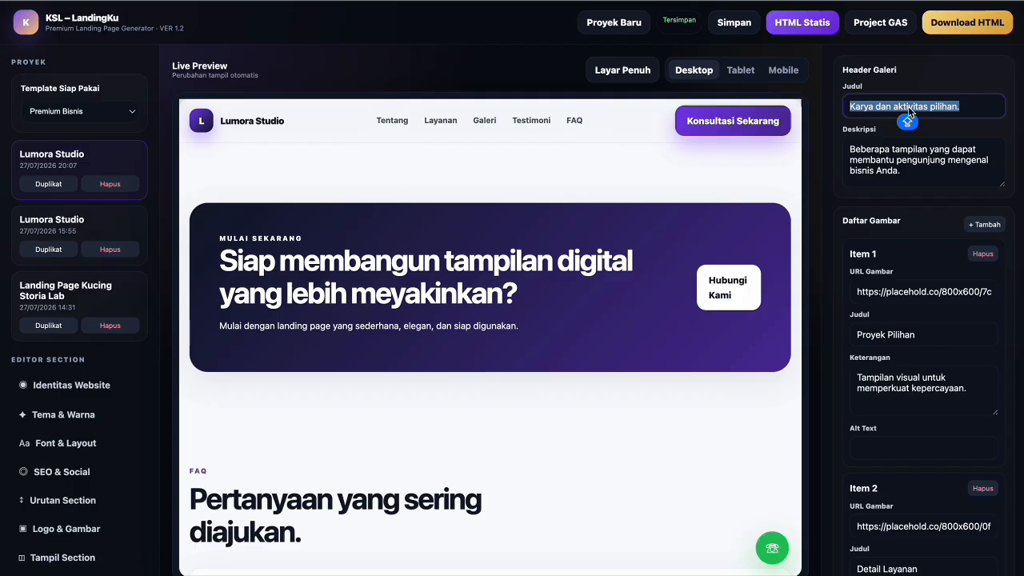
{"action": "type", "text": "PROJECT PI"}
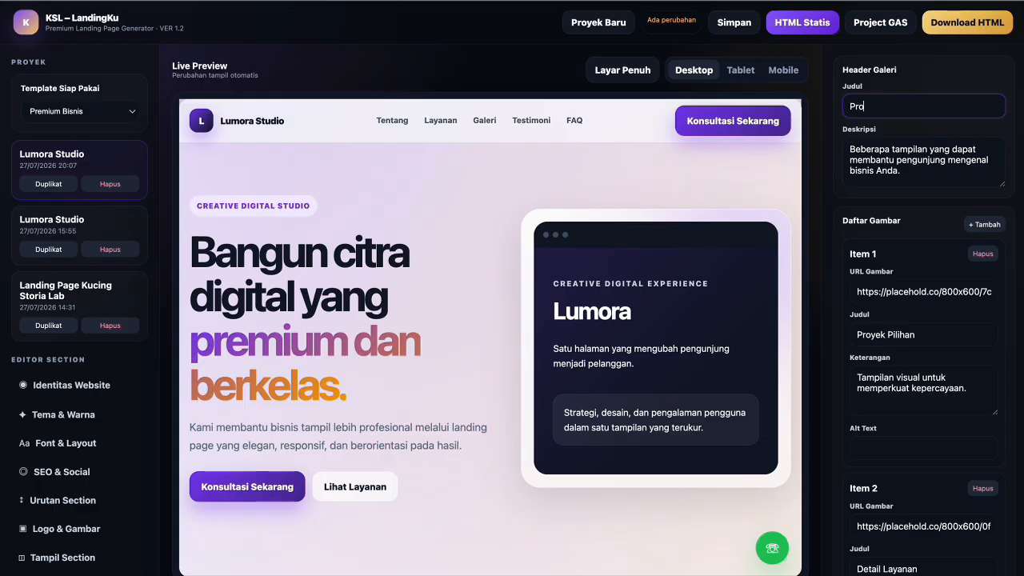
{"action": "type", "text": "han Kucing Storia Labs"}
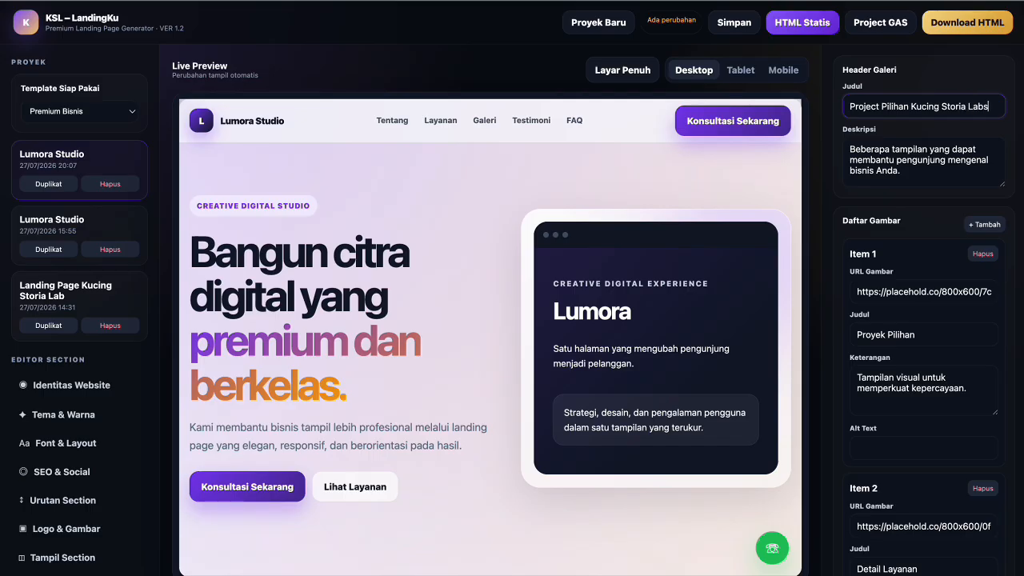
Set the Galeri header description to "Beberapa web app berbasis Googlw Sheets dan Google Apps Script yang telah dikembangkan oleh KSL"
{"action": "left_click", "coordinate": [916, 164]}
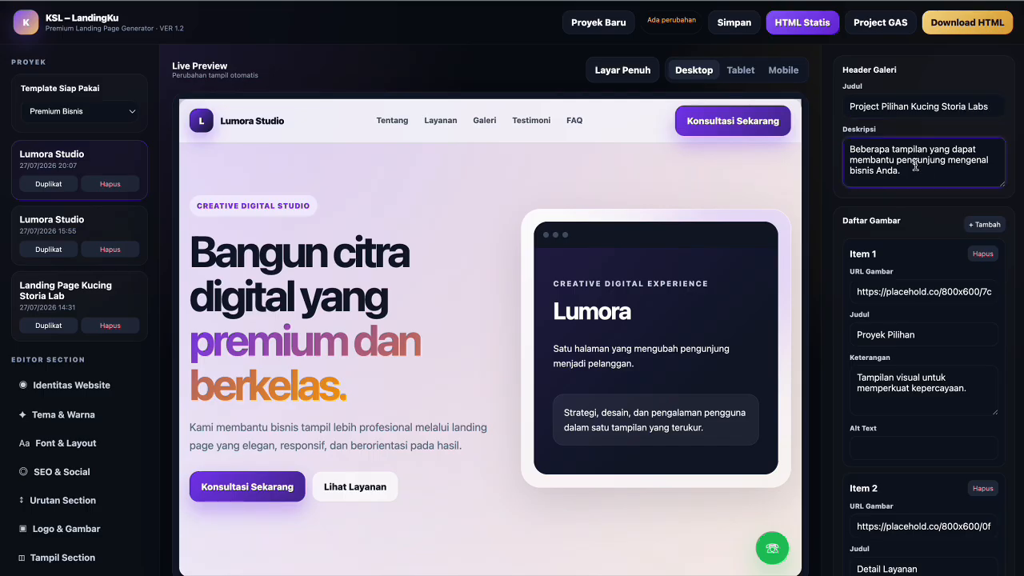
{"action": "key", "text": "ctrl+a"}
{"action": "type", "text": "Bebera"}
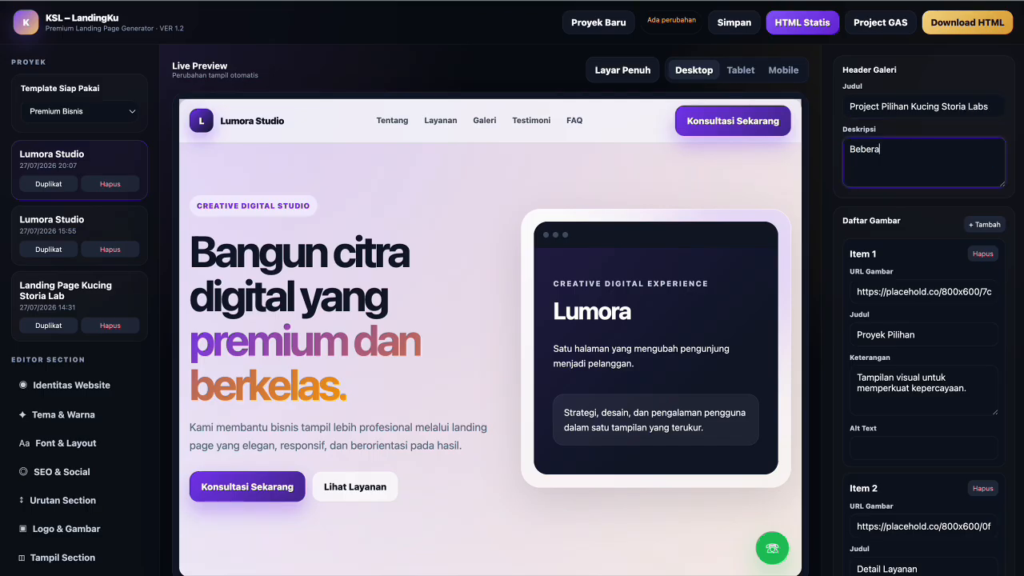
{"action": "type", "text": "pa web app berbasis Goo"}
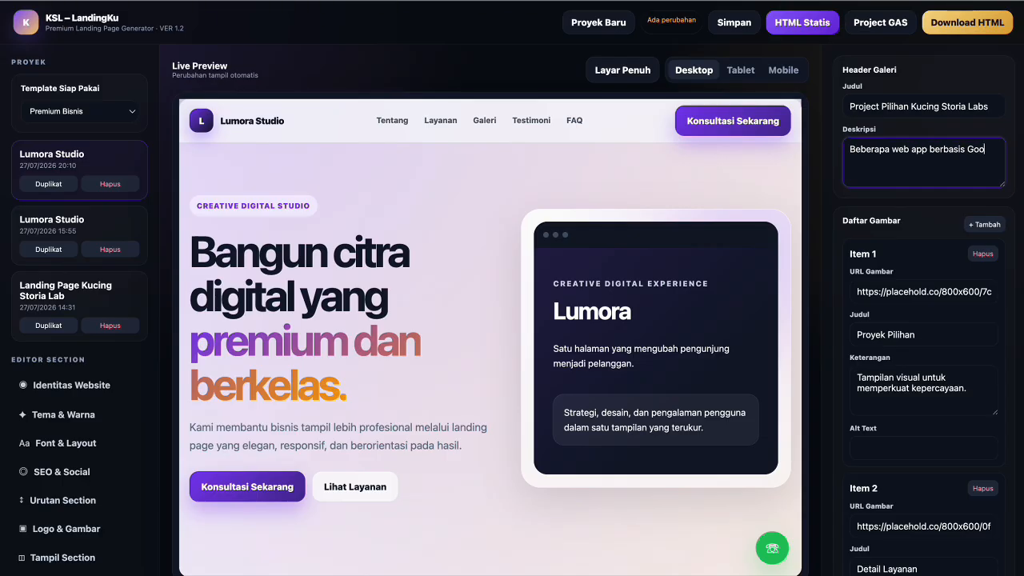
{"action": "type", "text": "glw Sheets dan "}
{"action": "type", "text": "Goo"}
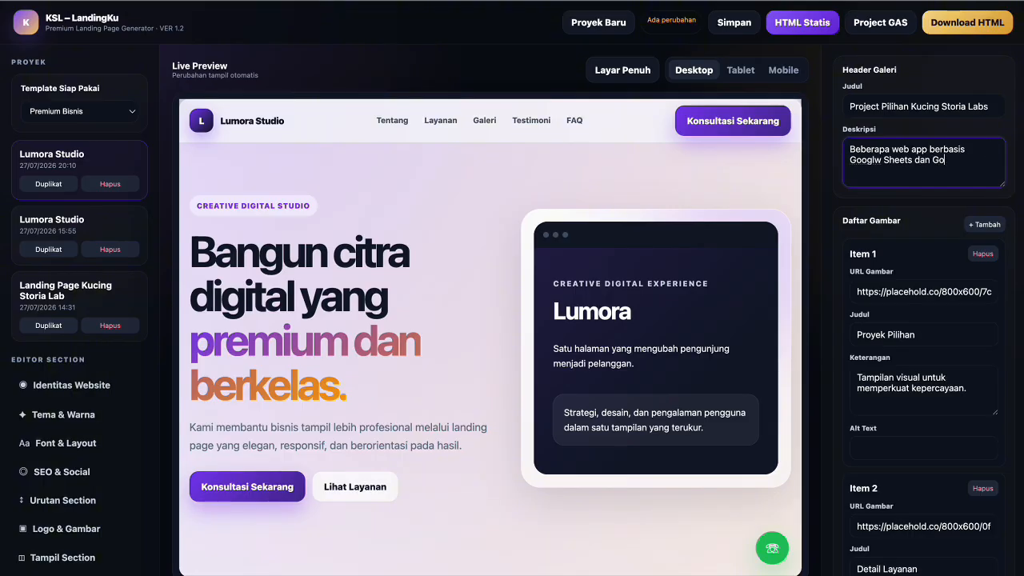
{"action": "type", "text": "gle Apps Script"}
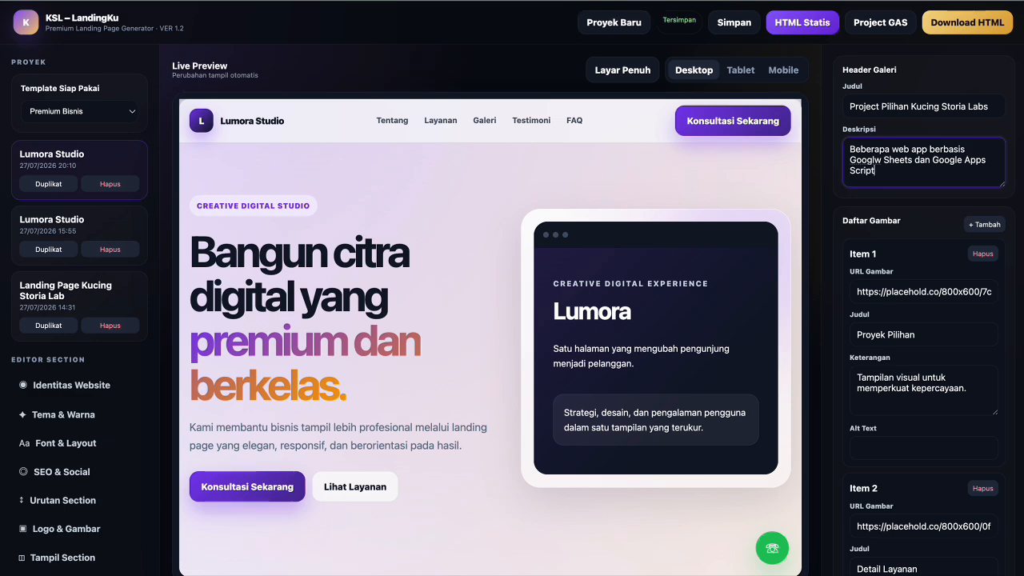
{"action": "type", "text": " yang telah d"}
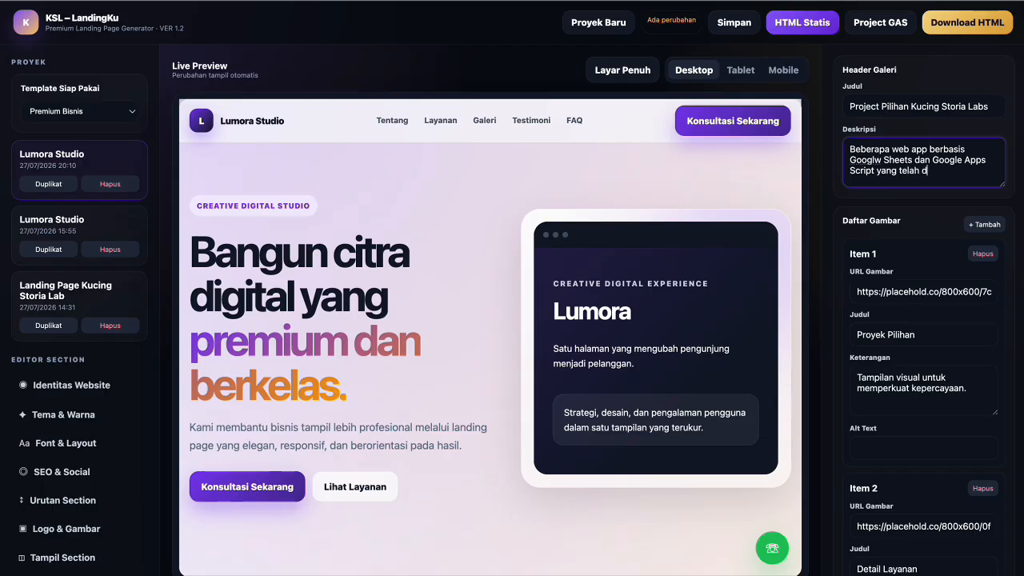
{"action": "type", "text": "ikembangkan oleh KSL"}
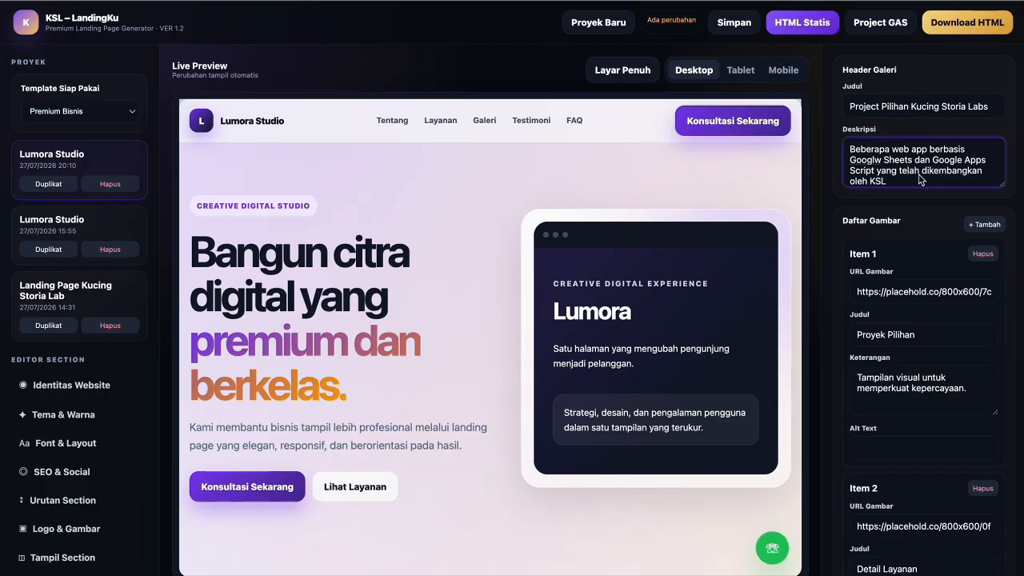
Replace the image URL of gallery Item 1 with the copied images.unsplash.com link and set its title to "KSL App Builder"
{"action": "left_click", "coordinate": [928, 291]}
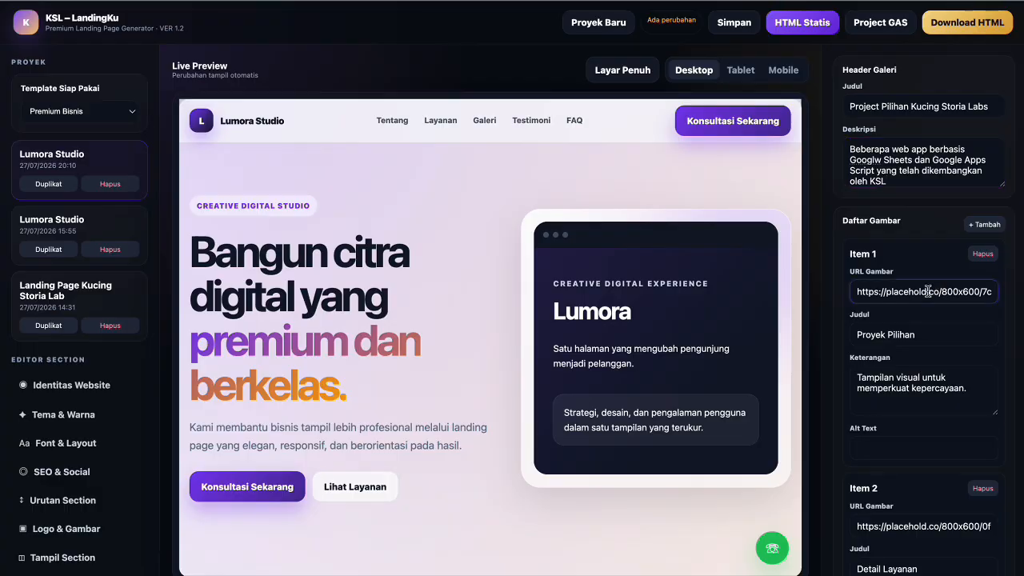
{"action": "key", "text": "ctrl+a"}
{"action": "key", "text": "ctrl+v"}
{"action": "left_click", "coordinate": [936, 334]}
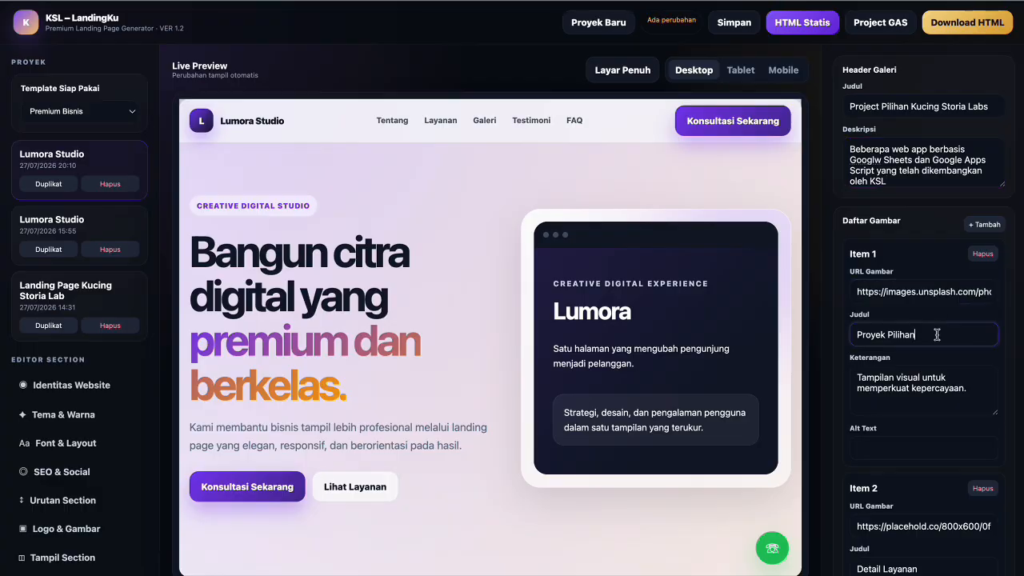
{"action": "key", "text": "ctrl+a"}
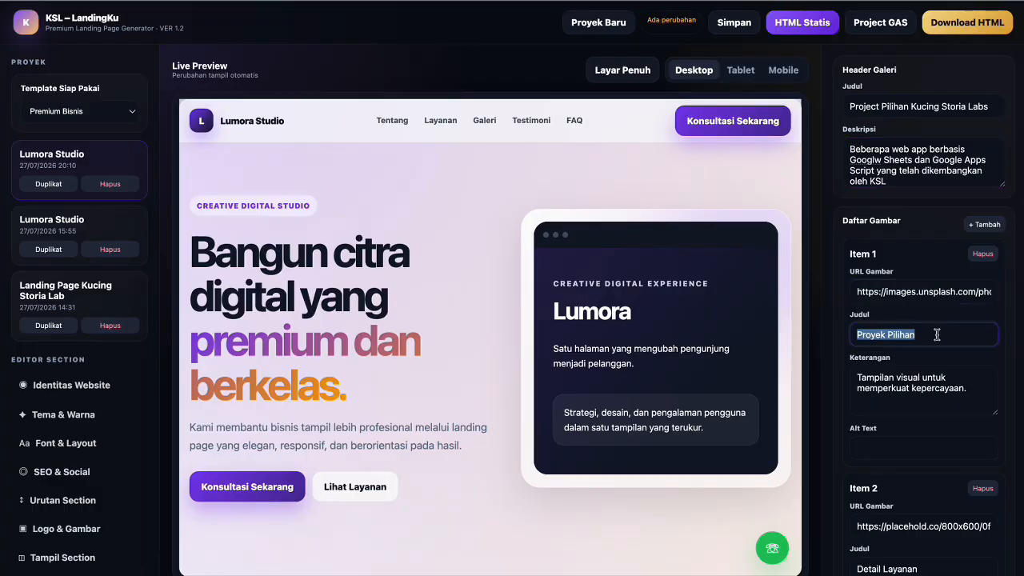
{"action": "type", "text": "KSL "}
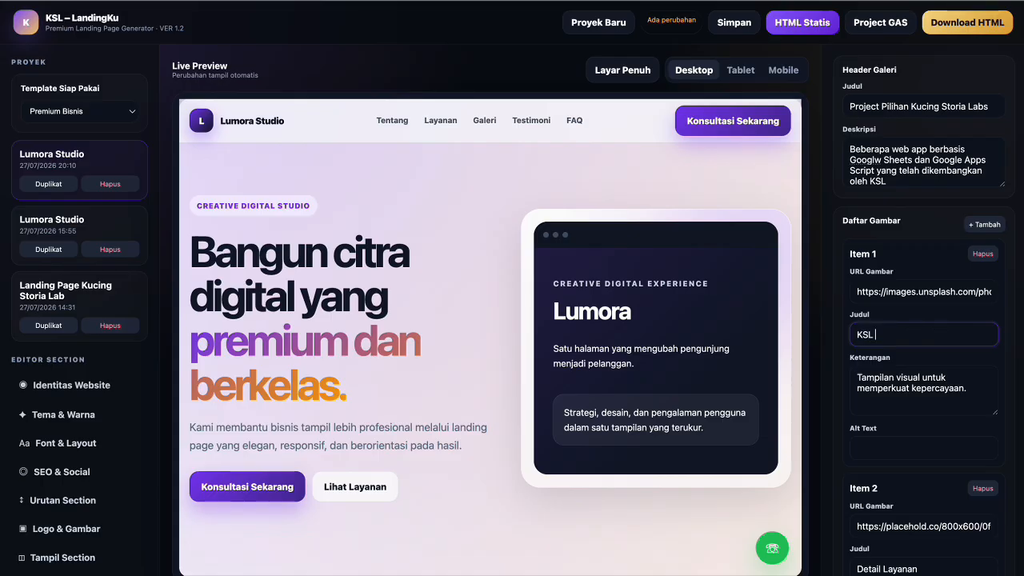
{"action": "type", "text": "App Builder"}
Set the Keterangan of gallery Item 1 to "Web App Generator untuk membuat aplikasi CRUD secara otomatis"
{"action": "triple_click", "coordinate": [929, 392]}
{"action": "type", "text": "Web"}
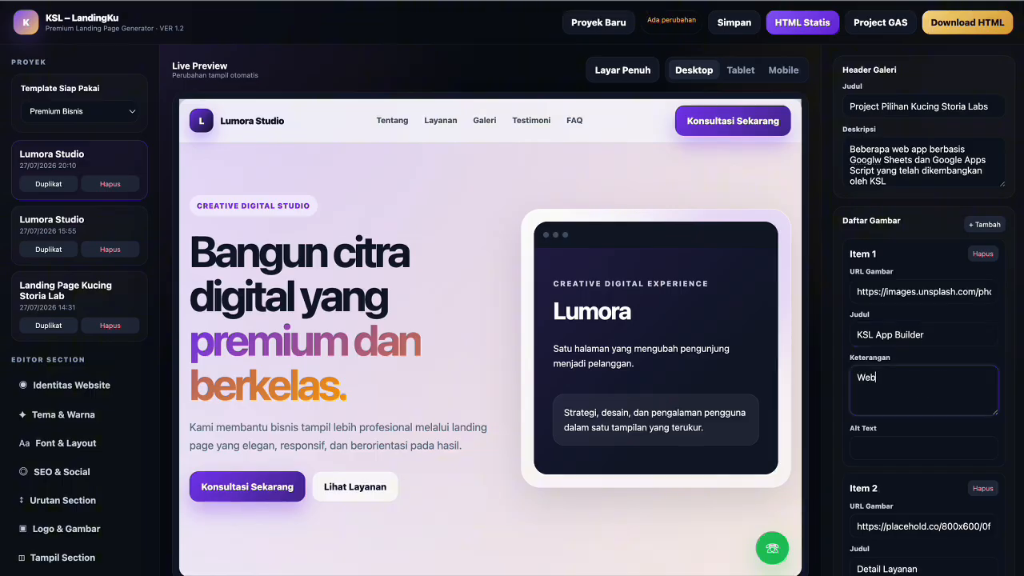
{"action": "type", "text": " App Generator untuk memb"}
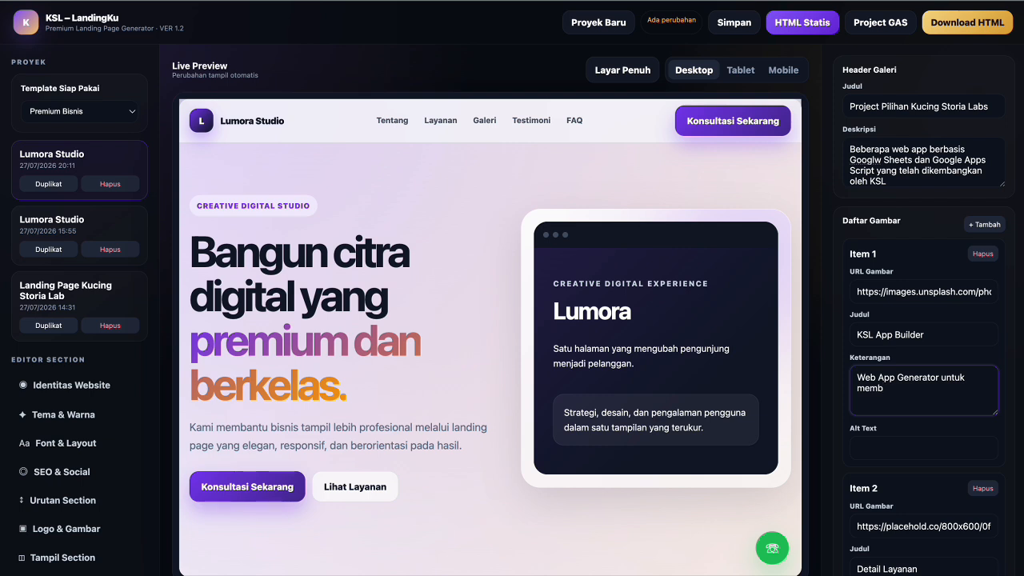
{"action": "type", "text": "uat aplikasi CRUD secara otomat"}
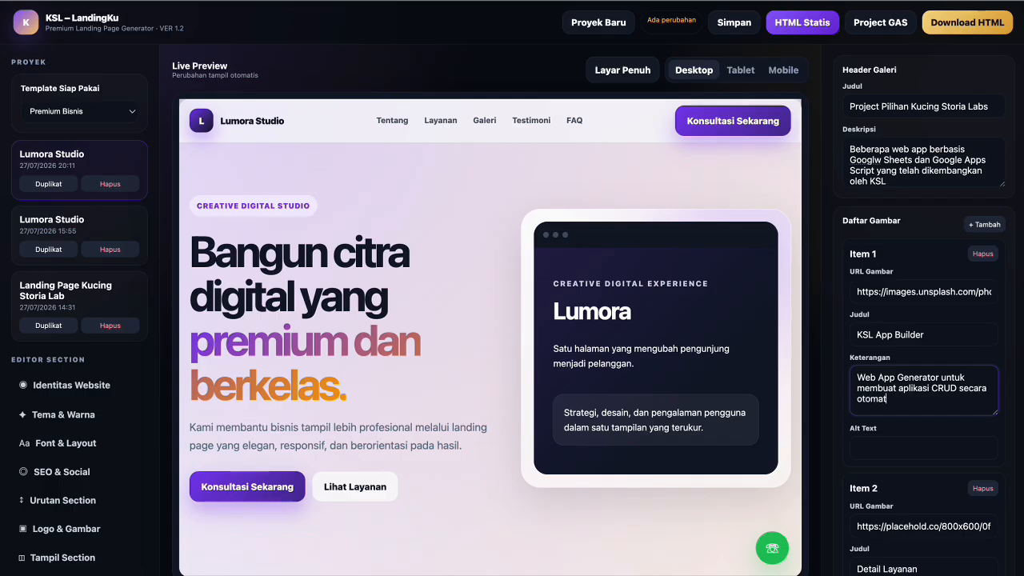
{"action": "type", "text": "usis"}
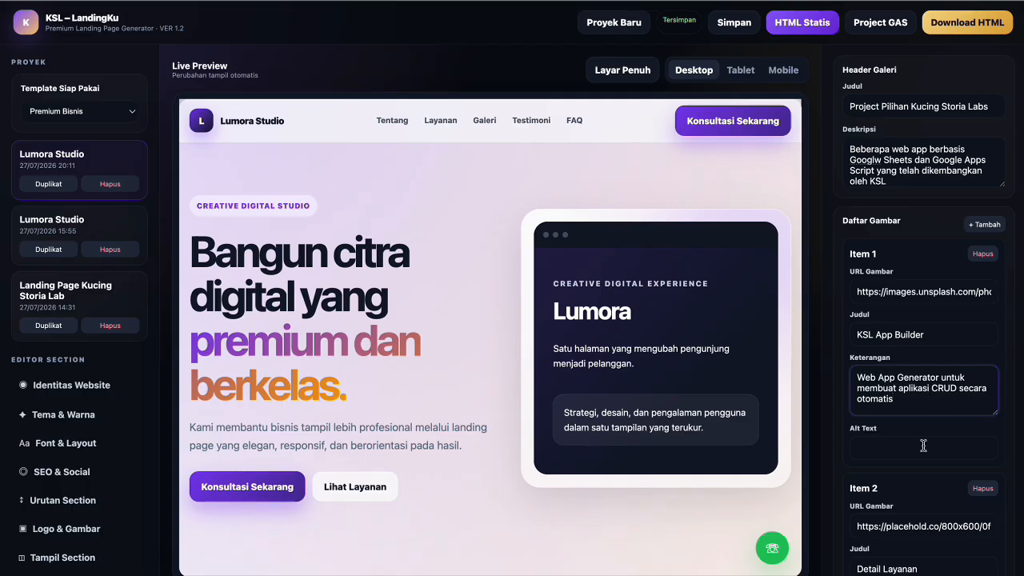
Set the alt text of gallery Item 1 to "Tampilan Dashboard KSL App Builder"
{"action": "left_click", "coordinate": [906, 473]}
{"action": "left_click", "coordinate": [904, 449]}
{"action": "type", "text": "Tam"}
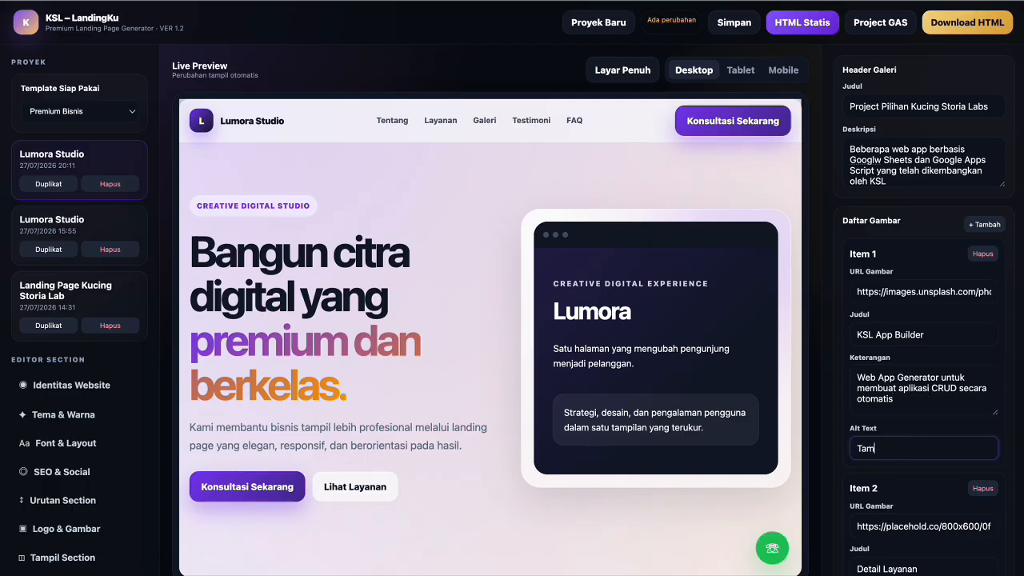
{"action": "type", "text": "pilan Dashboard"}
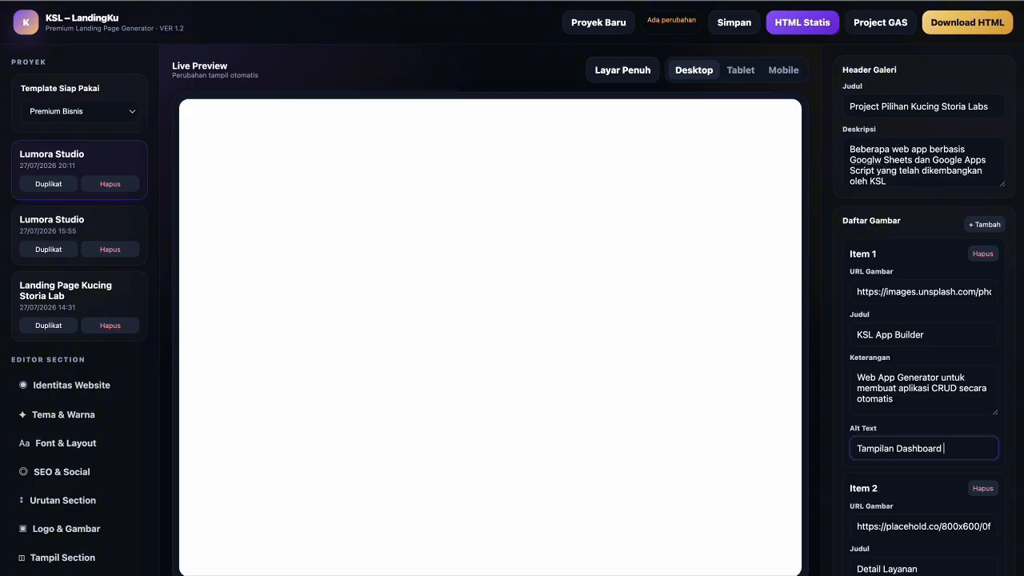
{"action": "type", "text": " KSL"}
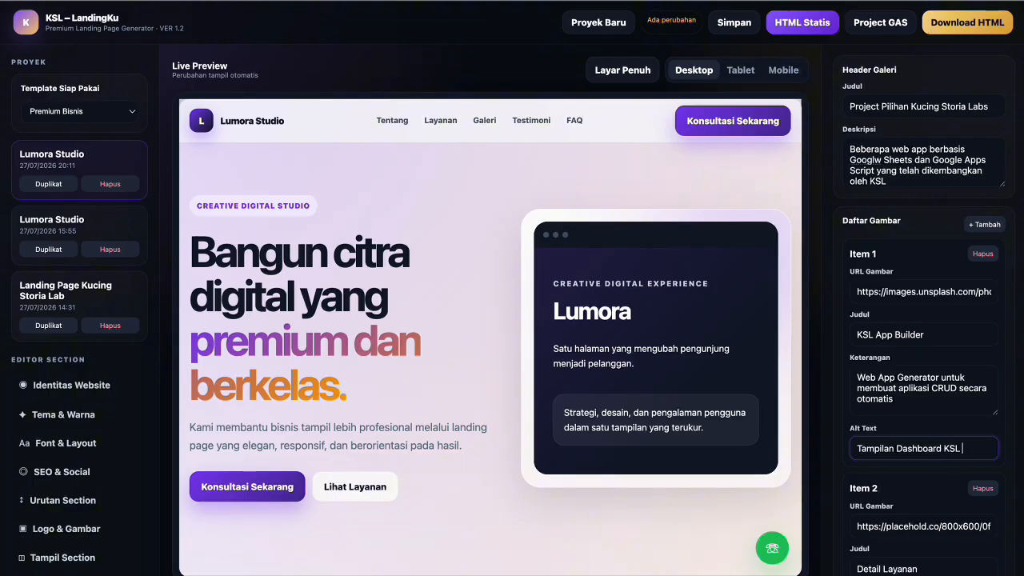
{"action": "type", "text": " App Builder"}
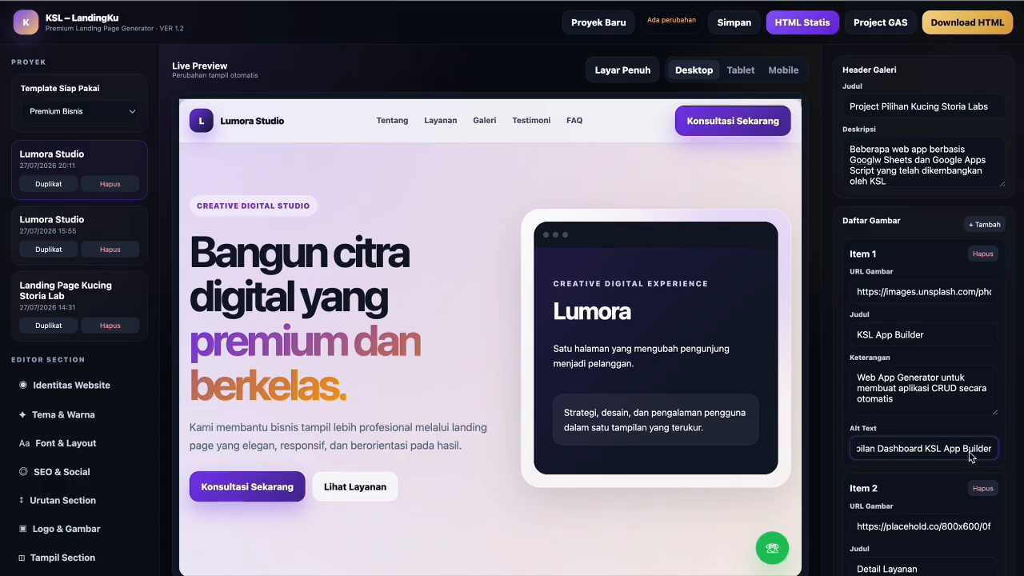
Replace the image URL of gallery Item 2 with the copied images.unsplash.com link and set its title to "KSL Wareflow"
{"action": "scroll", "coordinate": [962, 462], "scroll_direction": "down", "scroll_amount": 1}
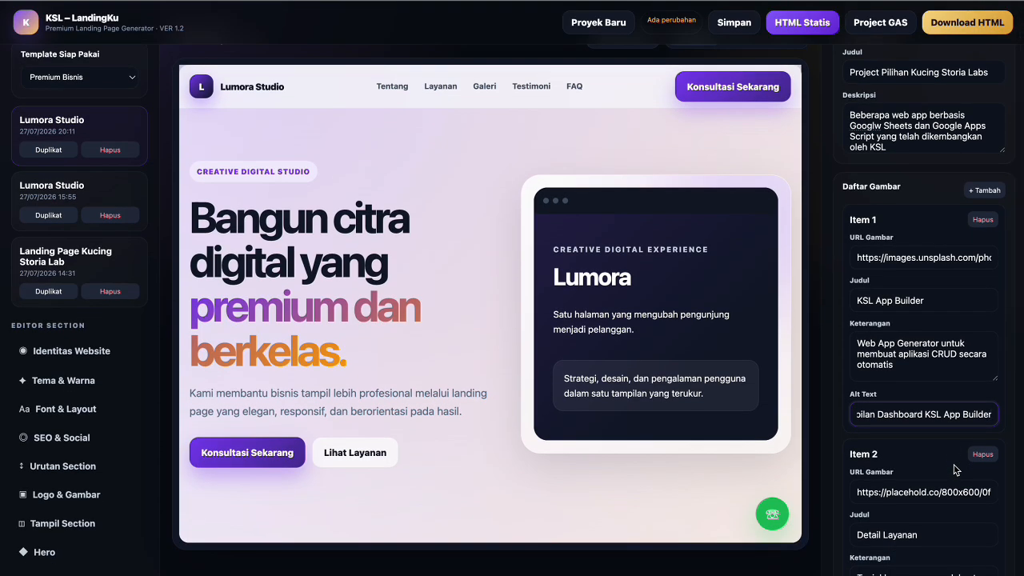
{"action": "scroll", "coordinate": [920, 440], "scroll_direction": "down", "scroll_amount": 2}
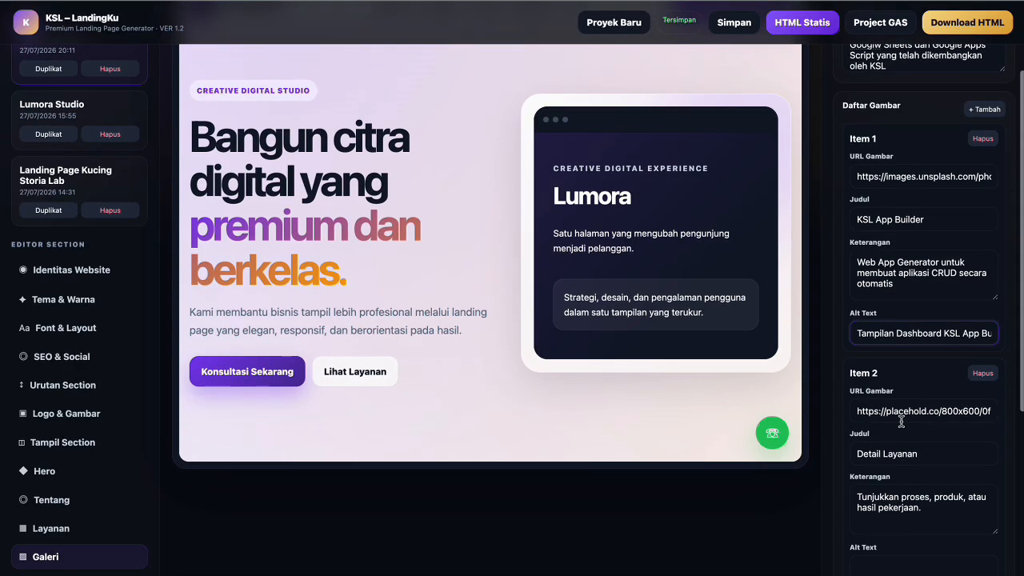
{"action": "left_click", "coordinate": [900, 412]}
{"action": "key", "text": "ctrl+a"}
{"action": "key", "text": "ctrl+v"}
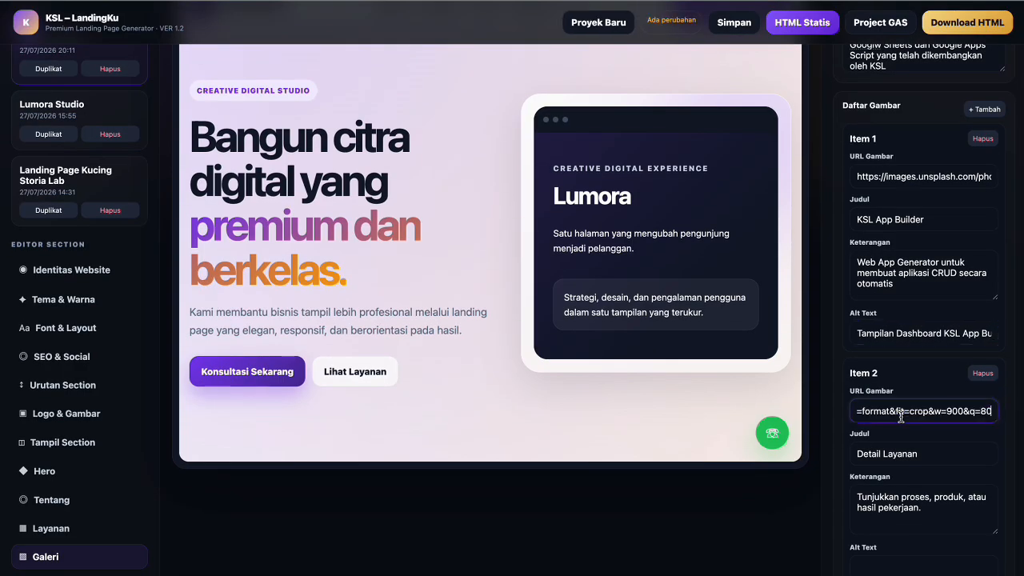
{"action": "scroll", "coordinate": [904, 411], "scroll_direction": "down", "scroll_amount": 1}
{"action": "left_click", "coordinate": [929, 431]}
{"action": "key", "text": "ctrl+a"}
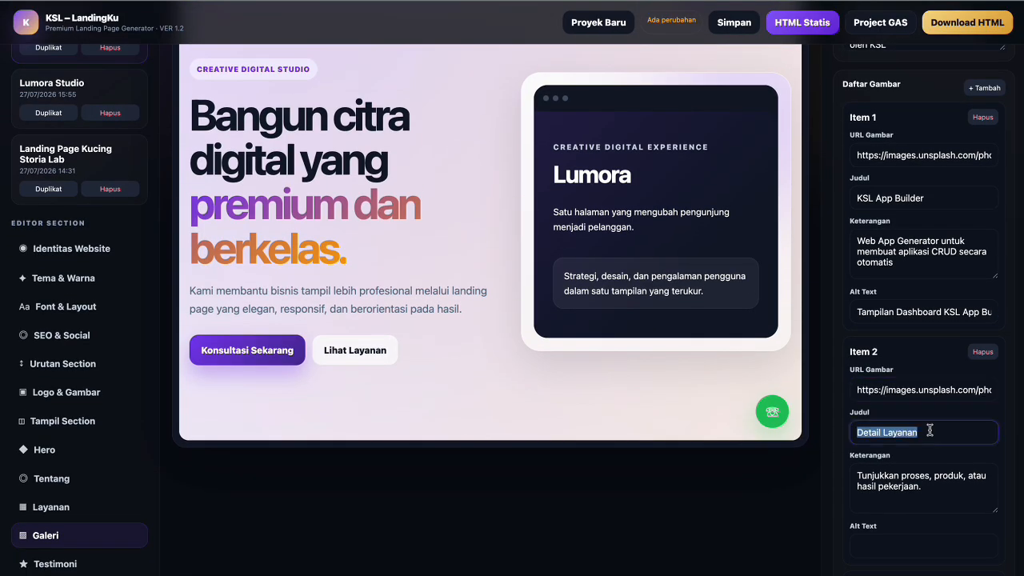
{"action": "type", "text": "KSL Wa"}
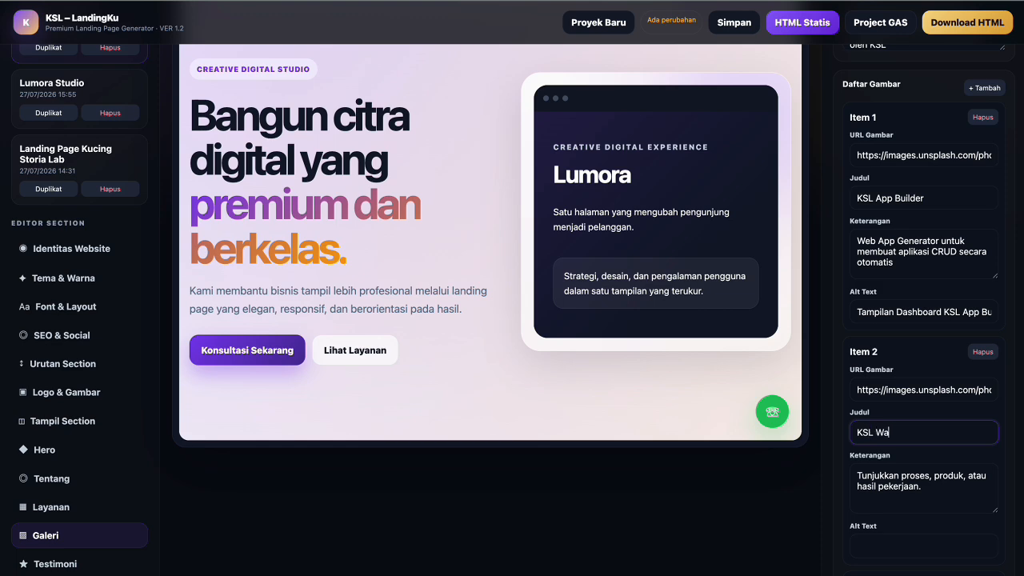
{"action": "type", "text": "reflow"}
Replace the Keterangan of gallery Item 2 with "Aplikasi pengelolaan gudang dan smart Warehouse Analytics"
{"action": "left_click", "coordinate": [959, 473]}
{"action": "key", "text": "ctrl+a"}
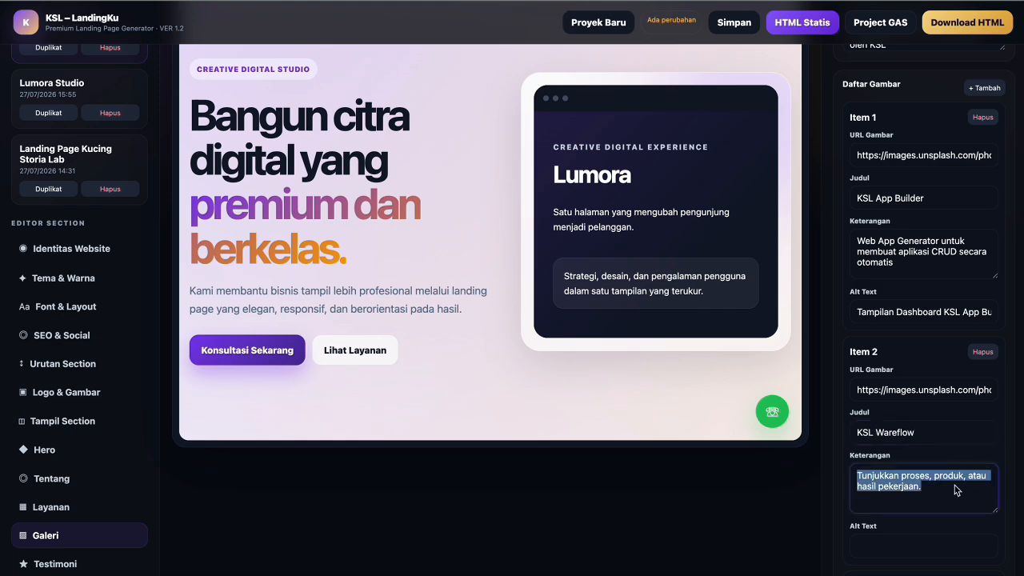
{"action": "type", "text": "Aplika"}
{"action": "type", "text": "si p"}
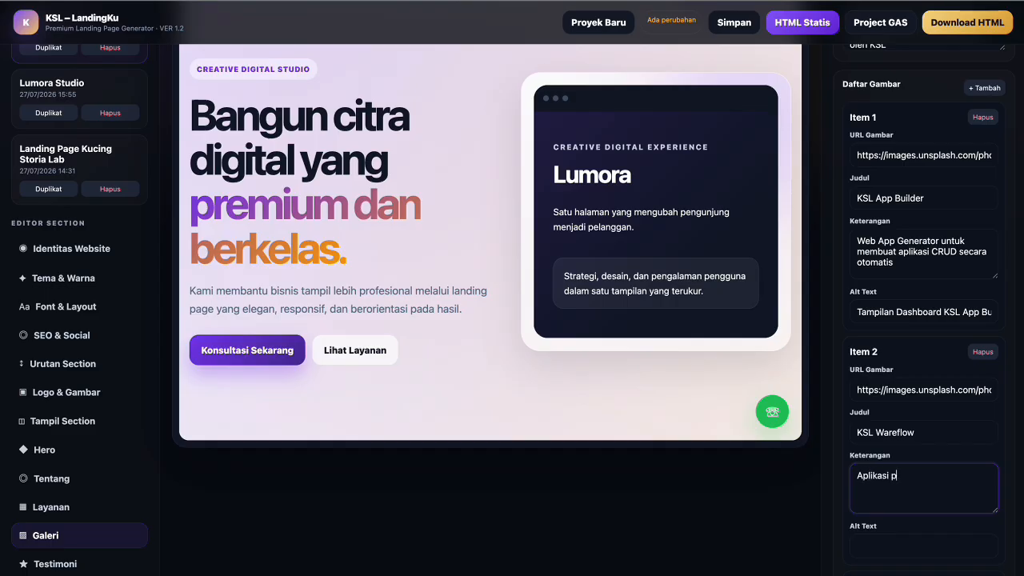
{"action": "type", "text": "engelolaan gudang dan smart"}
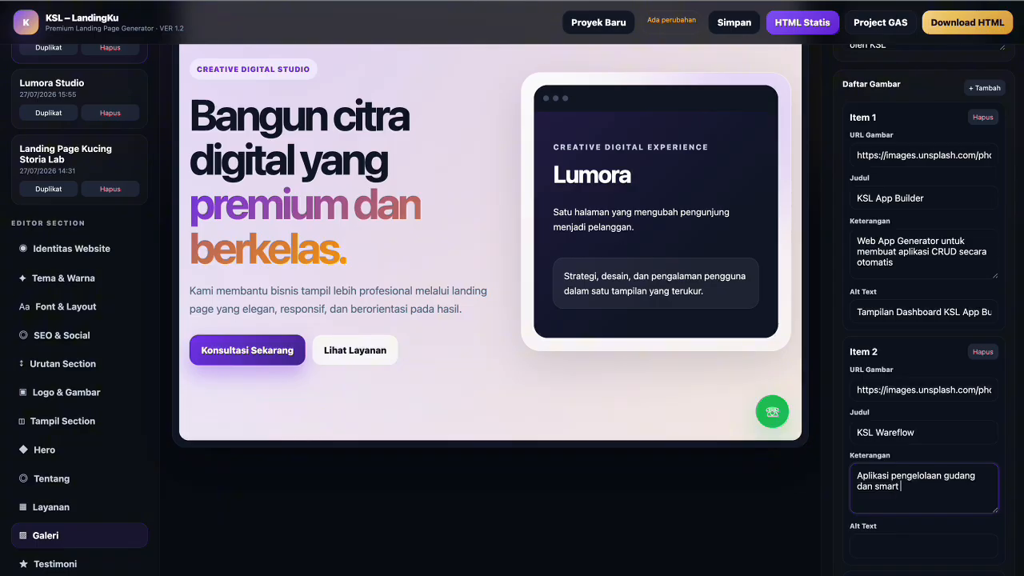
{"action": "type", "text": " Warehouse"}
{"action": "type", "text": " Aan"}
{"action": "type", "text": "lytics"}
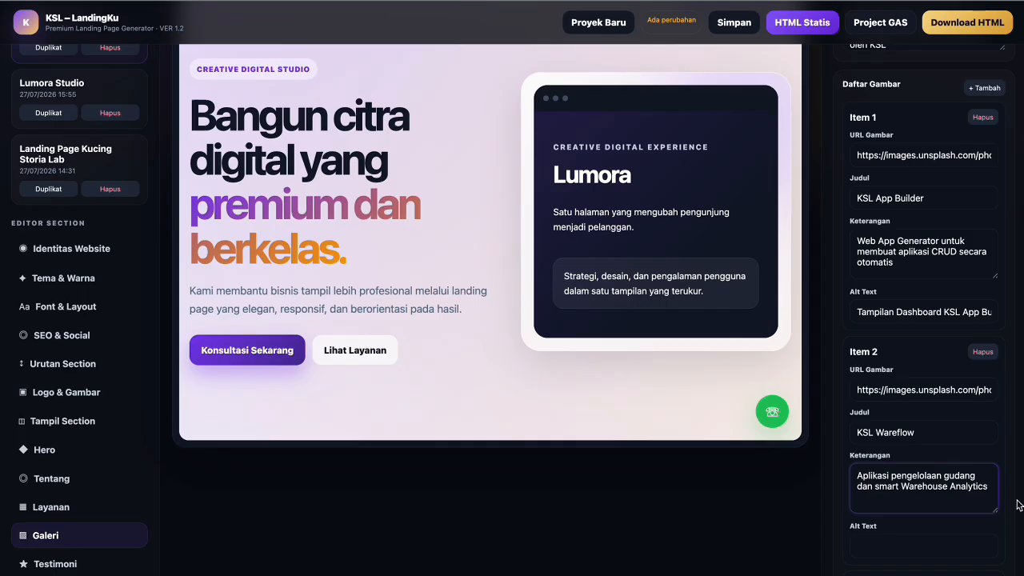
Set the alt text of gallery Item 2 to "Dashboard analytics aplikasi gudang KSL Wareflow"
{"action": "scroll", "coordinate": [1015, 472], "scroll_direction": "down", "scroll_amount": 3}
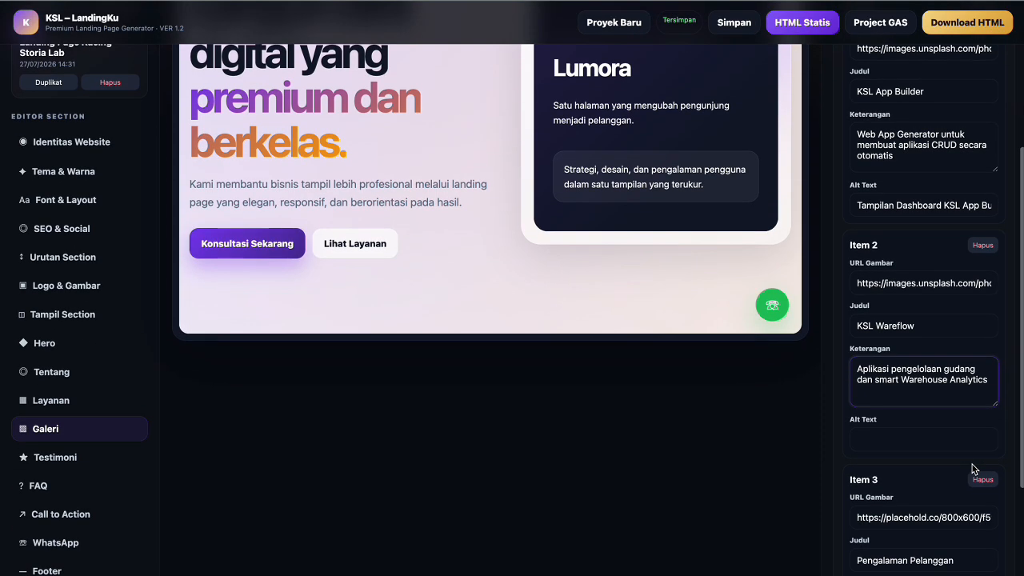
{"action": "left_click", "coordinate": [903, 446]}
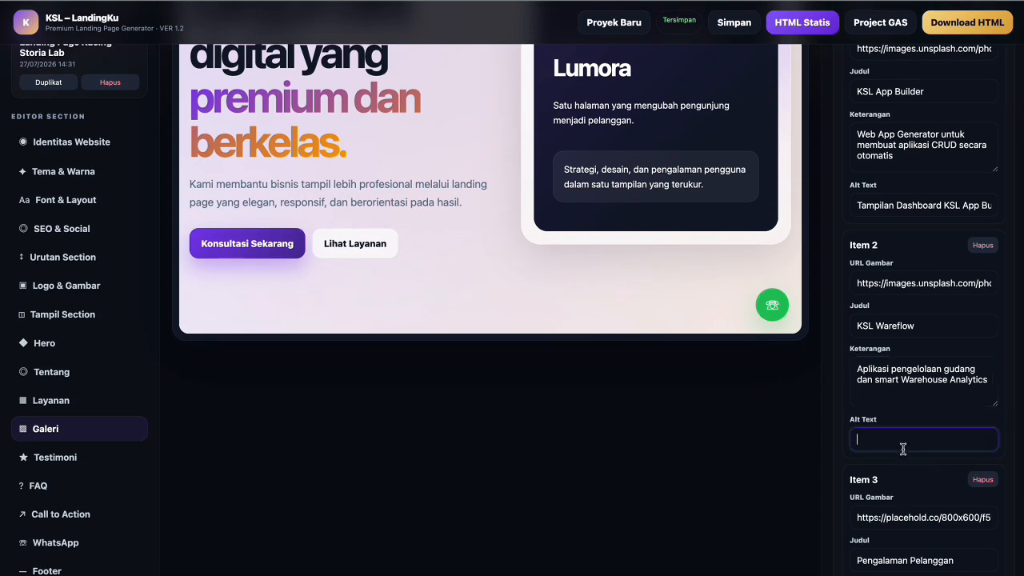
{"action": "type", "text": "Dashboa"}
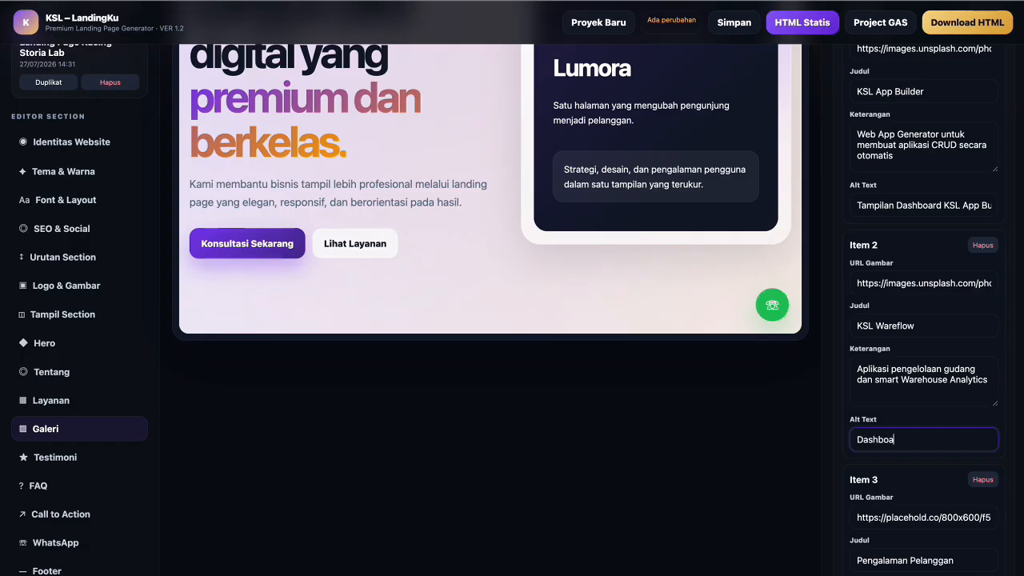
{"action": "type", "text": "rdf"}
{"action": "type", "text": " anal"}
{"action": "type", "text": "ytics "}
{"action": "type", "text": "aplikasi gudang"}
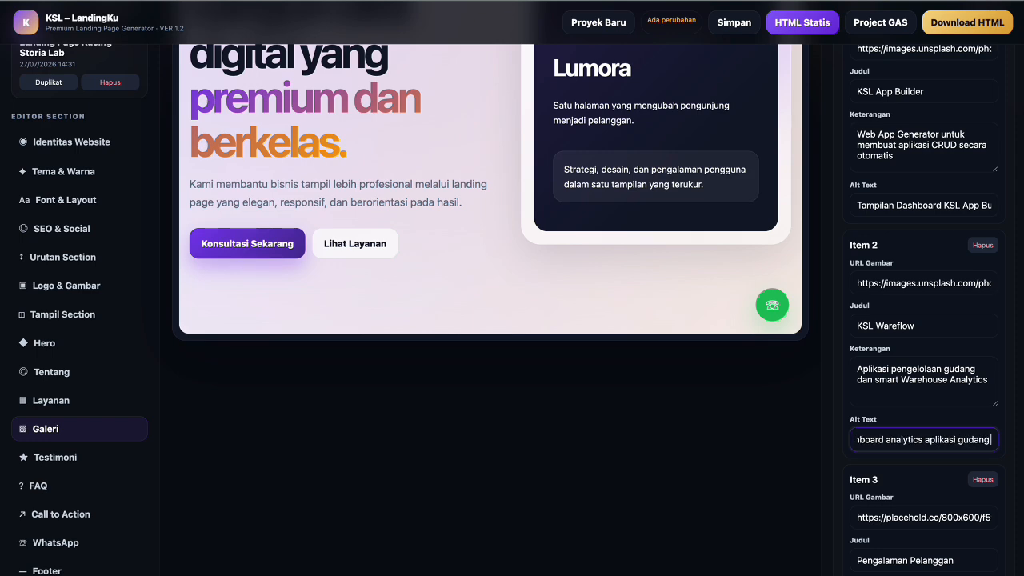
{"action": "type", "text": " KSL Wa"}
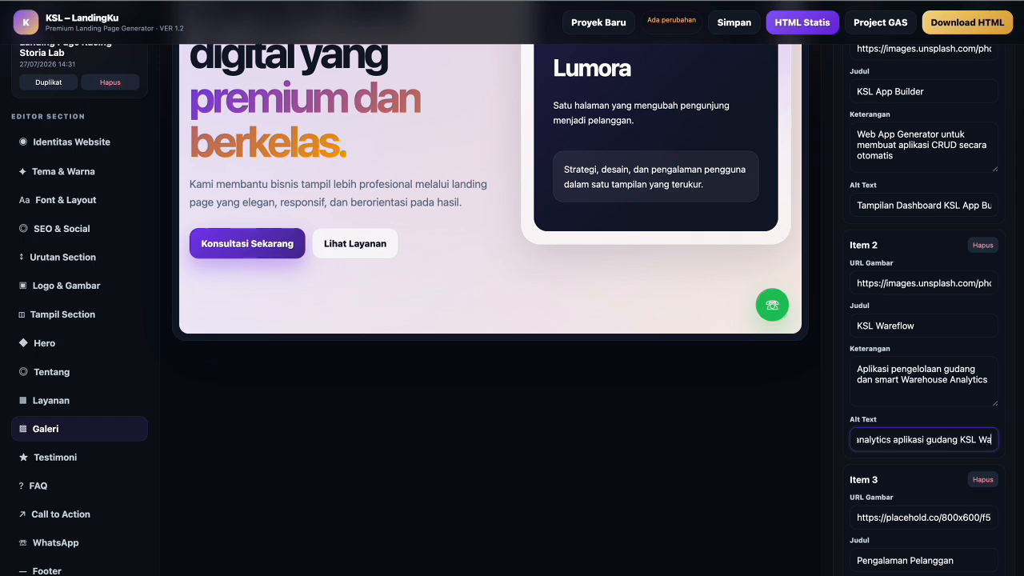
{"action": "type", "text": "reflow"}
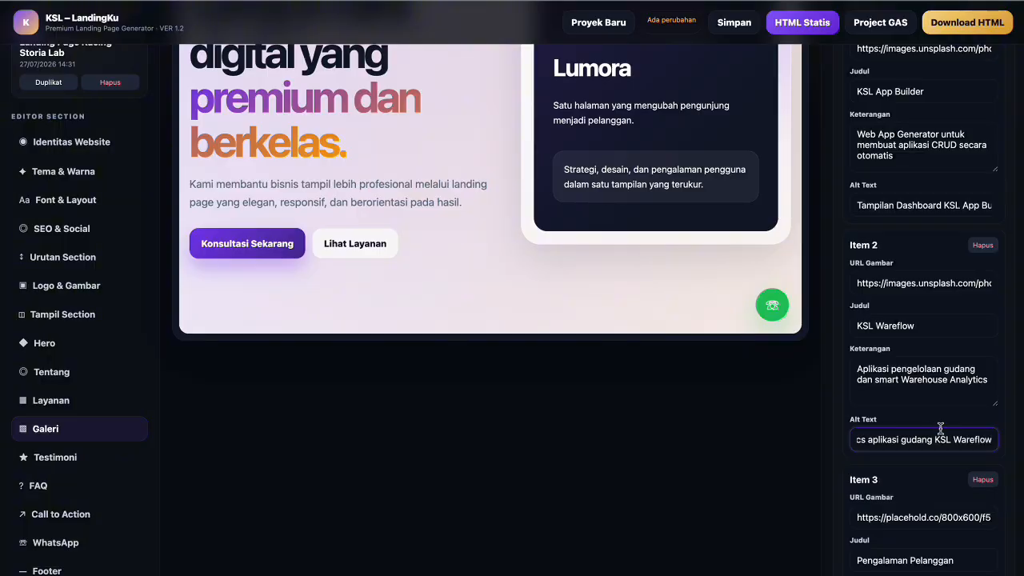
Replace the image URL of gallery Item 3 with the copied images.unsplash.com link and set its title to "KSL Landingku"
{"action": "left_click", "coordinate": [939, 423]}
{"action": "scroll", "coordinate": [939, 422], "scroll_direction": "down", "scroll_amount": 2}
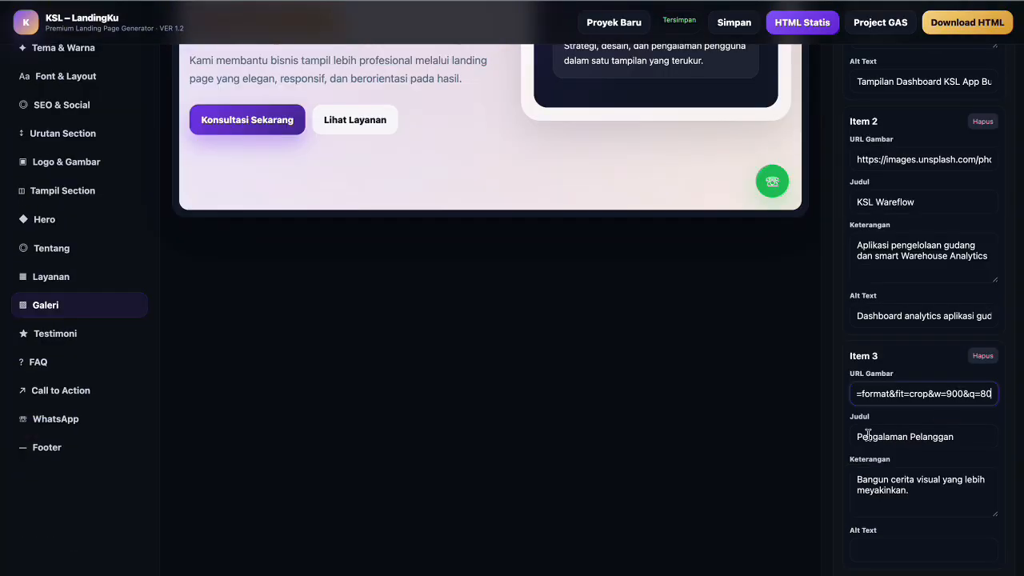
{"action": "triple_click", "coordinate": [894, 440]}
{"action": "type", "text": "KSL"}
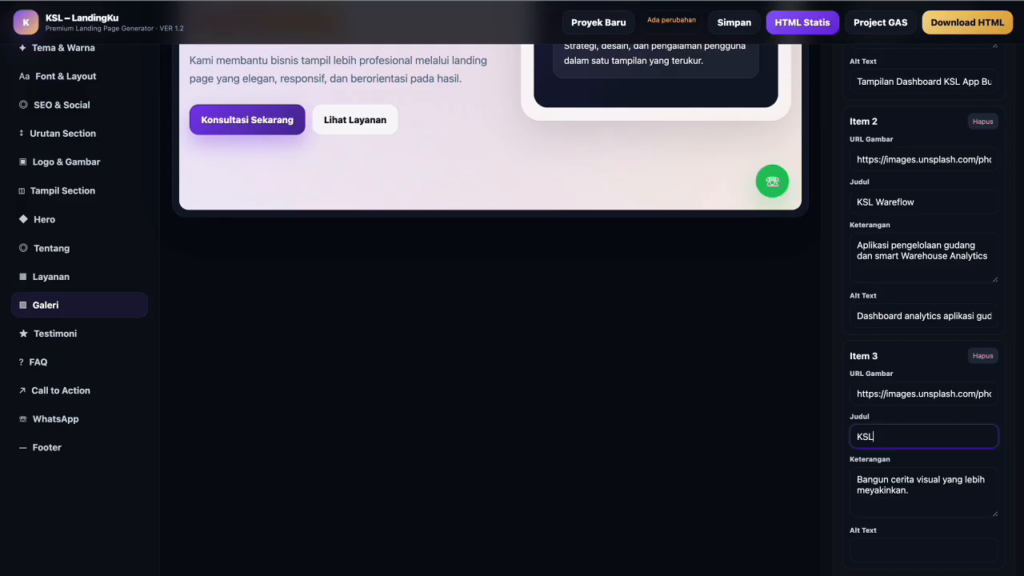
{"action": "type", "text": " Landingku"}
Replace the Keterangan of gallery Item 3 with "Generator Landing Page Premium dengan live preview dan export HTML"
{"action": "left_click", "coordinate": [929, 488]}
{"action": "key", "text": "ctrl+a"}
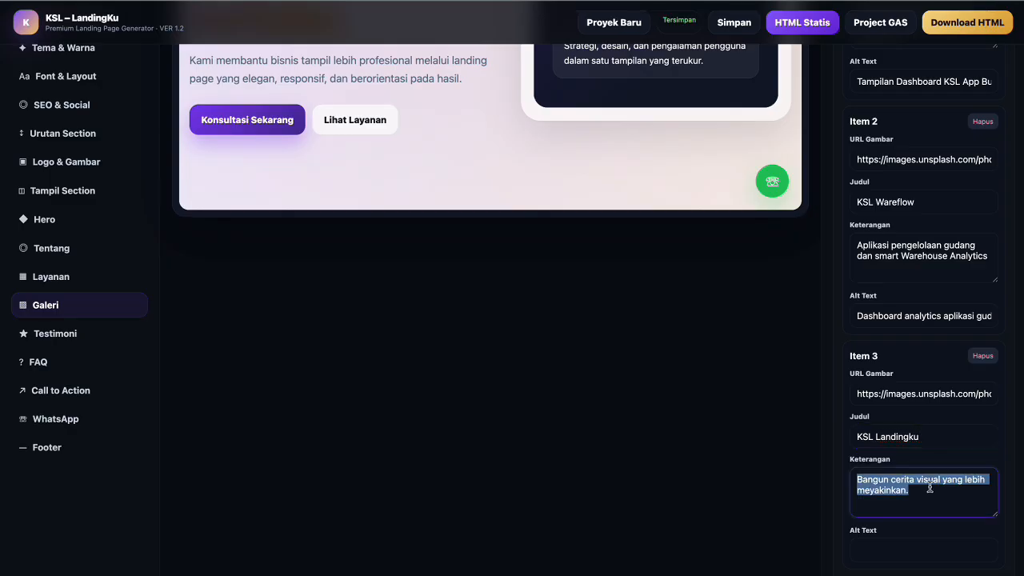
{"action": "type", "text": "Generator La"}
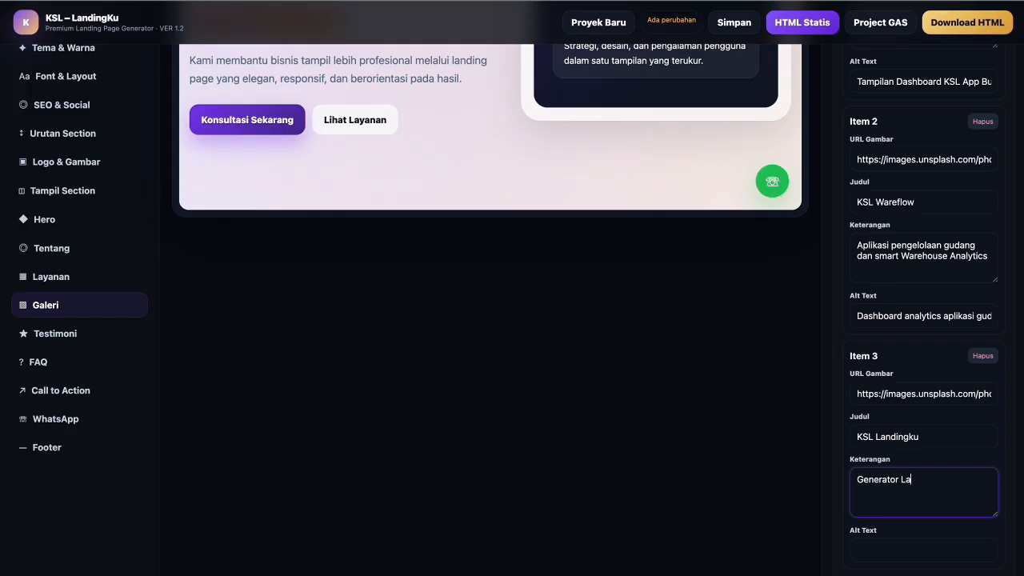
{"action": "type", "text": "nding Page Premium"}
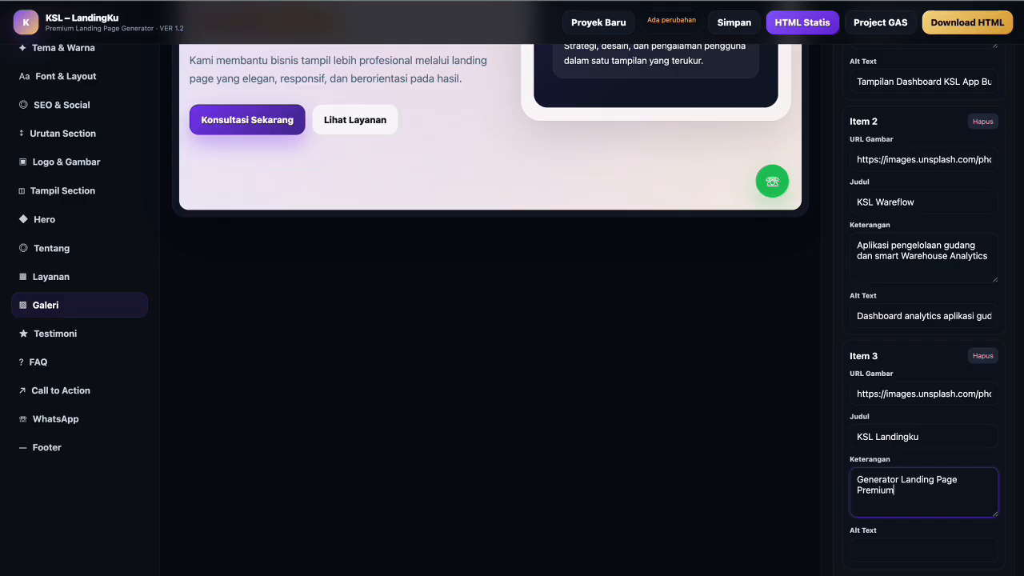
{"action": "type", "text": " deb"}
{"action": "type", "text": "ngan live pre"}
{"action": "type", "text": "view"}
{"action": "type", "text": " da"}
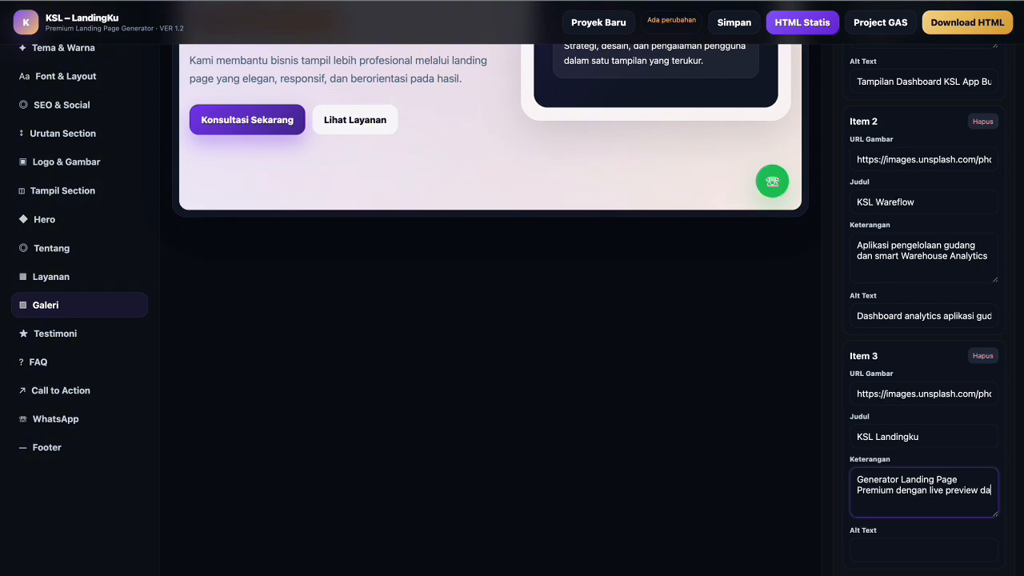
{"action": "type", "text": "n export HTML"}
Set the alt text of gallery Item 3 to "Tampilan generator landing page KSL Landingku"
{"action": "scroll", "coordinate": [973, 516], "scroll_direction": "down", "scroll_amount": 1}
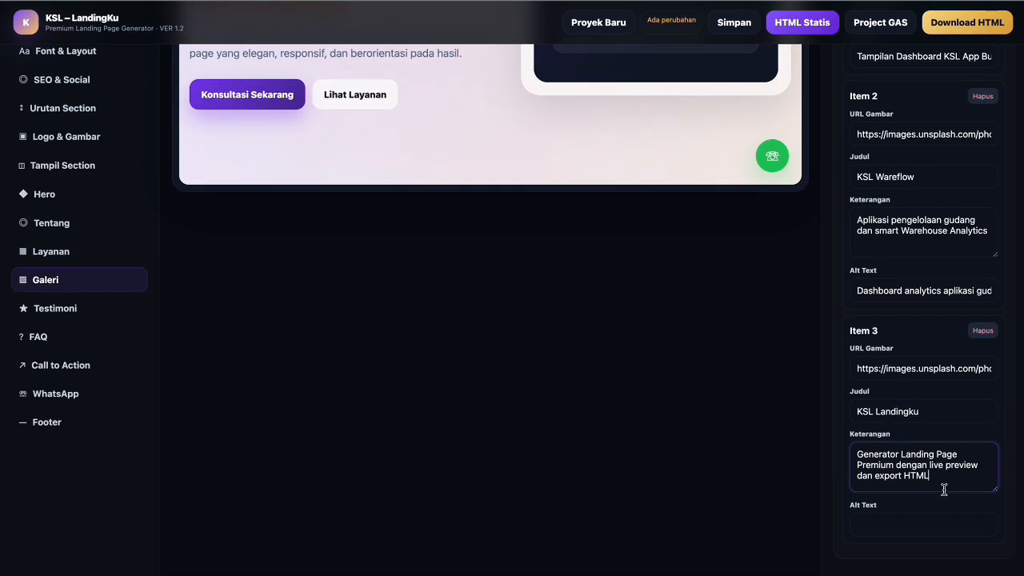
{"action": "left_click", "coordinate": [898, 524]}
{"action": "type", "text": "Tamp"}
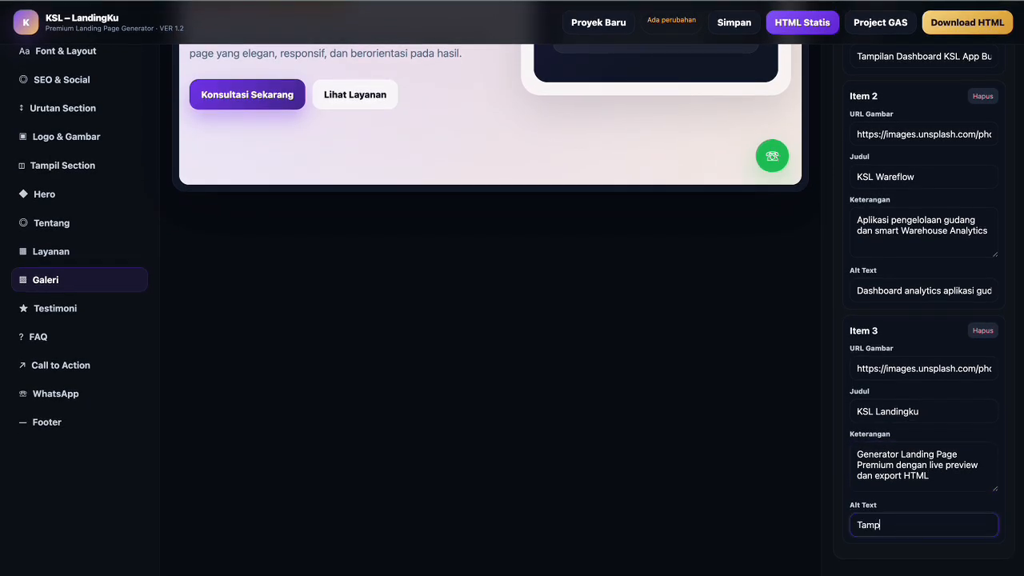
{"action": "type", "text": "ilan generator landing pa"}
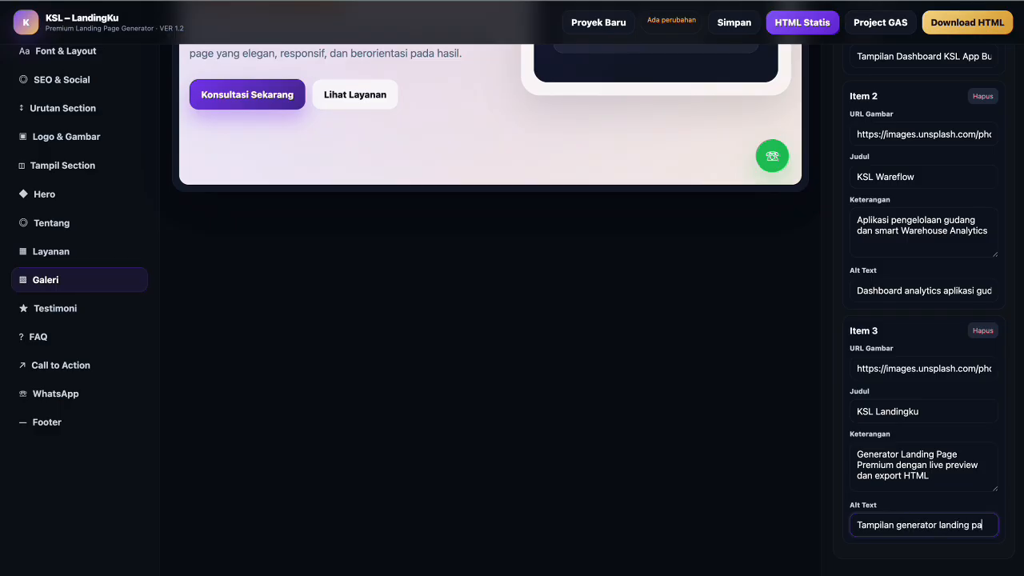
{"action": "type", "text": "ge KSL"}
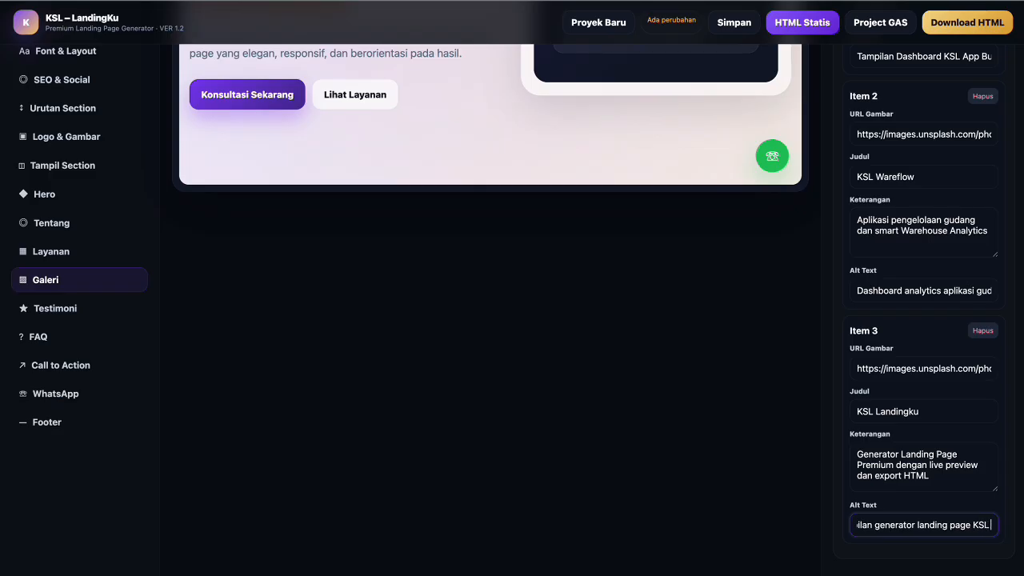
{"action": "type", "text": " Landingku"}
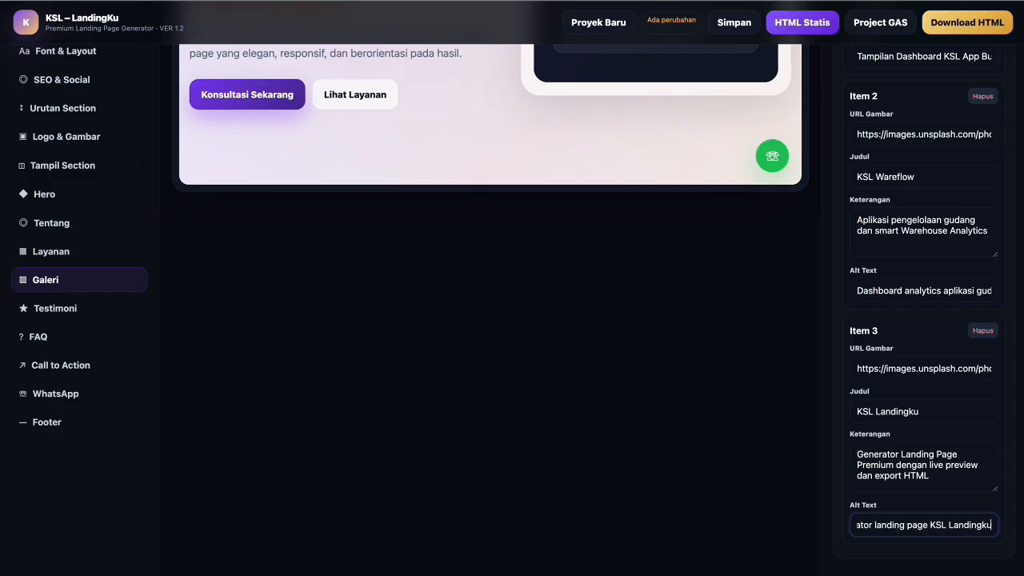
{"action": "left_click", "coordinate": [851, 483]}
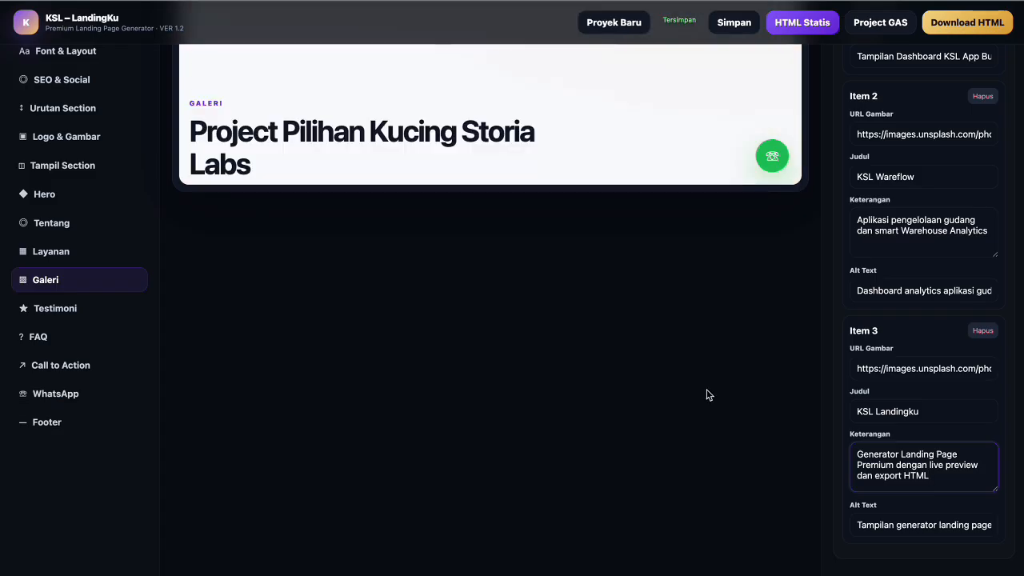
Add a fourth image to the gallery list and replace its image URL with the copied images.unsplash.com link
{"action": "scroll", "coordinate": [765, 385], "scroll_direction": "up", "scroll_amount": 2}
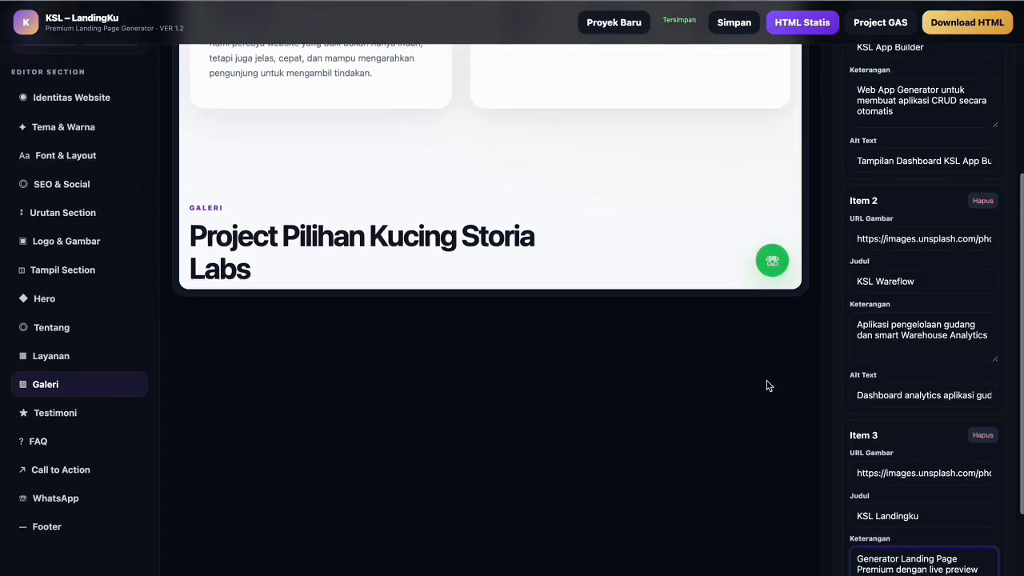
{"action": "scroll", "coordinate": [765, 385], "scroll_direction": "up", "scroll_amount": 4}
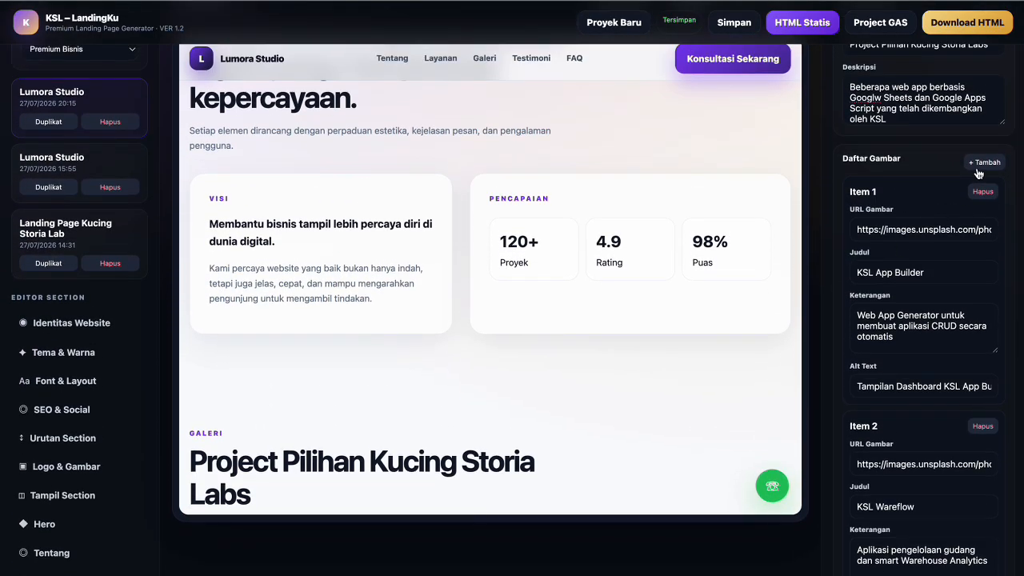
{"action": "scroll", "coordinate": [909, 324], "scroll_direction": "down", "scroll_amount": 3}
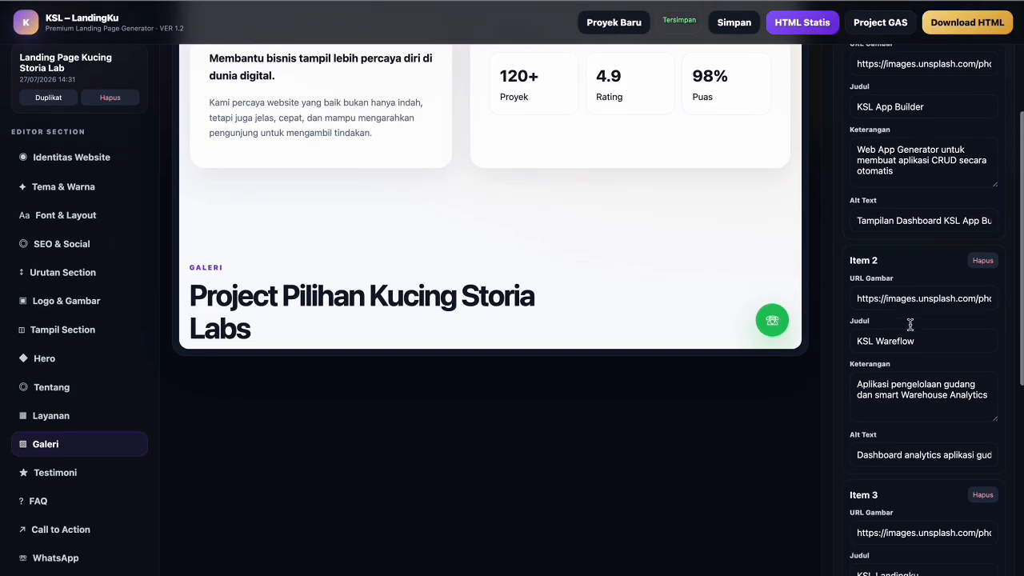
{"action": "scroll", "coordinate": [909, 324], "scroll_direction": "down", "scroll_amount": 7}
{"action": "left_click", "coordinate": [906, 372]}
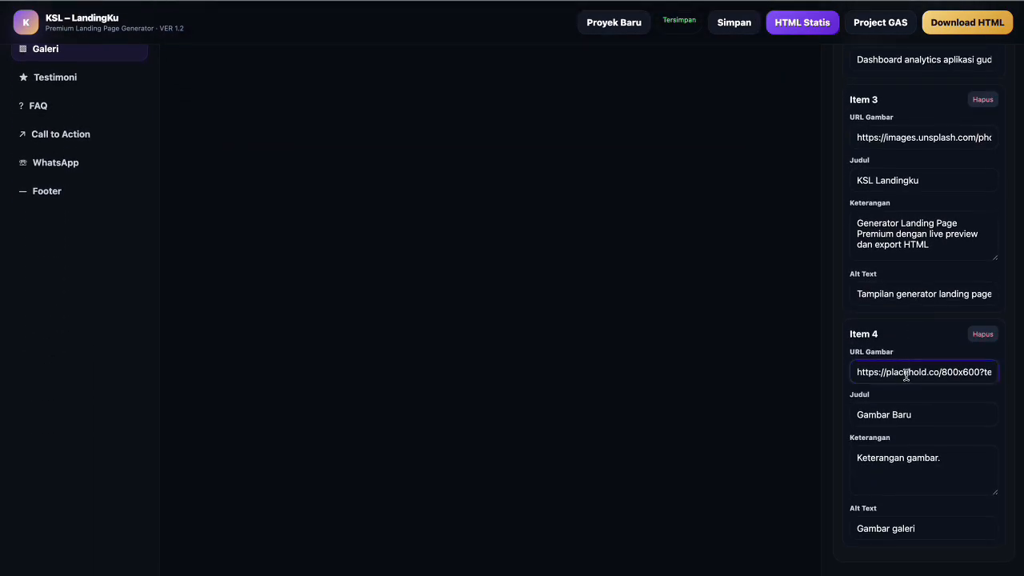
{"action": "key", "text": "ctrl+a"}
{"action": "key", "text": "ctrl+v"}
Replace the title of gallery Item 4 with "KSL Core Koperasi Mini"
{"action": "left_click", "coordinate": [922, 407]}
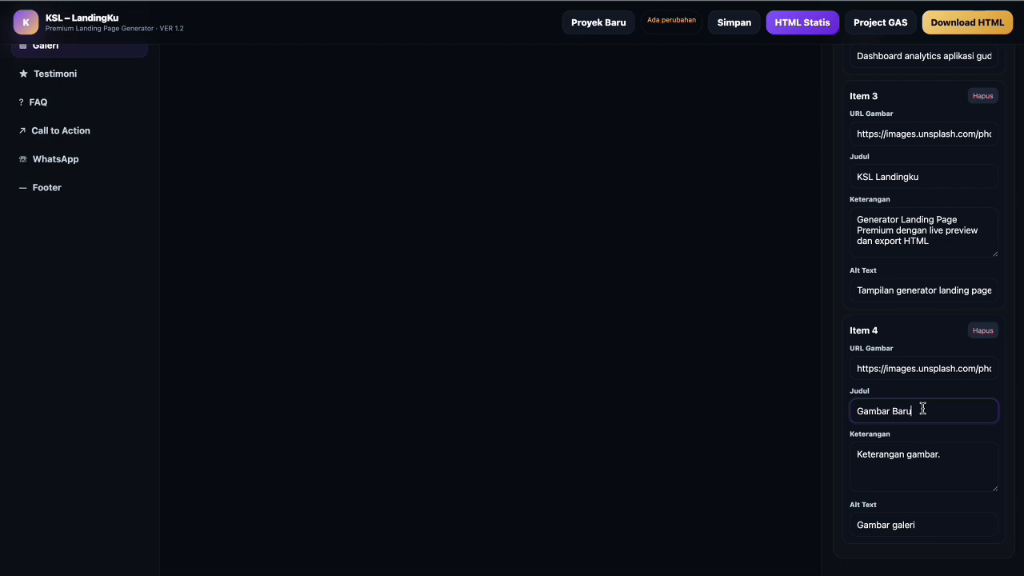
{"action": "key", "text": "ctrl+a"}
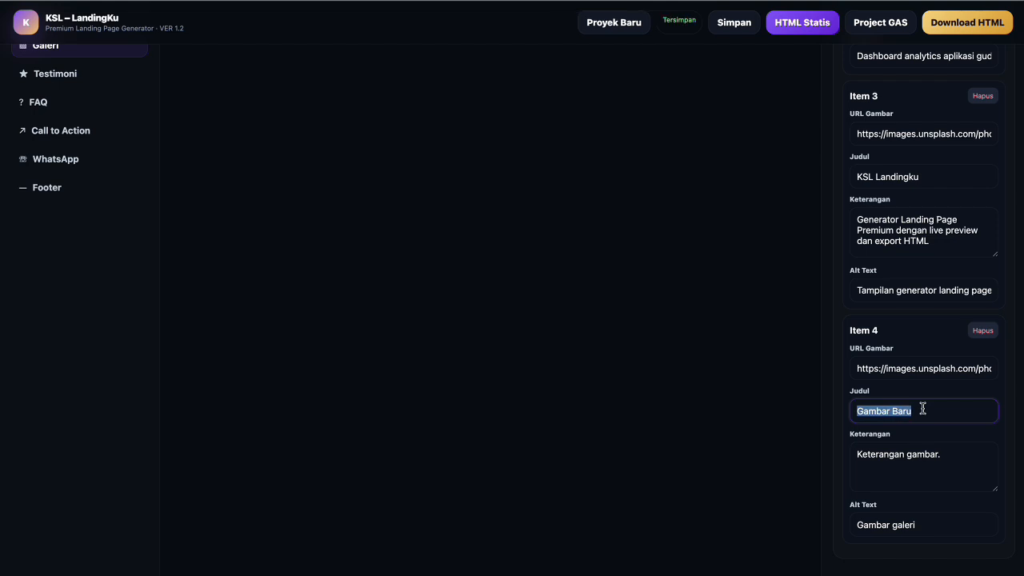
{"action": "type", "text": "KSL"}
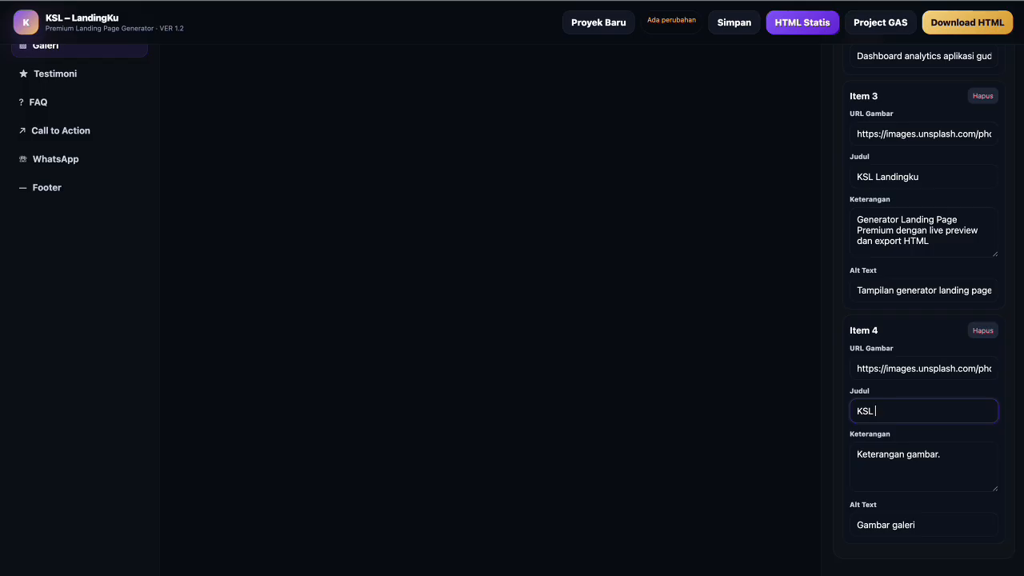
{"action": "type", "text": " Core Koperasi Mini"}
Replace the Keterangan of gallery Item 4 with "Wen app koperasi simpan pinjam berbasis Google sheets dan Apps Scripts"
{"action": "triple_click", "coordinate": [951, 463]}
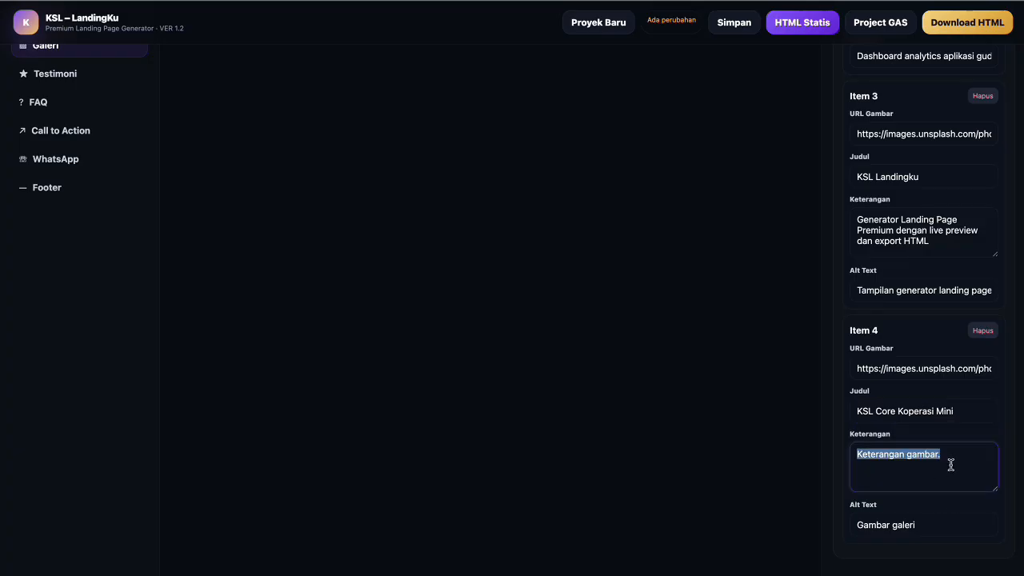
{"action": "type", "text": "Wen app koperasi"}
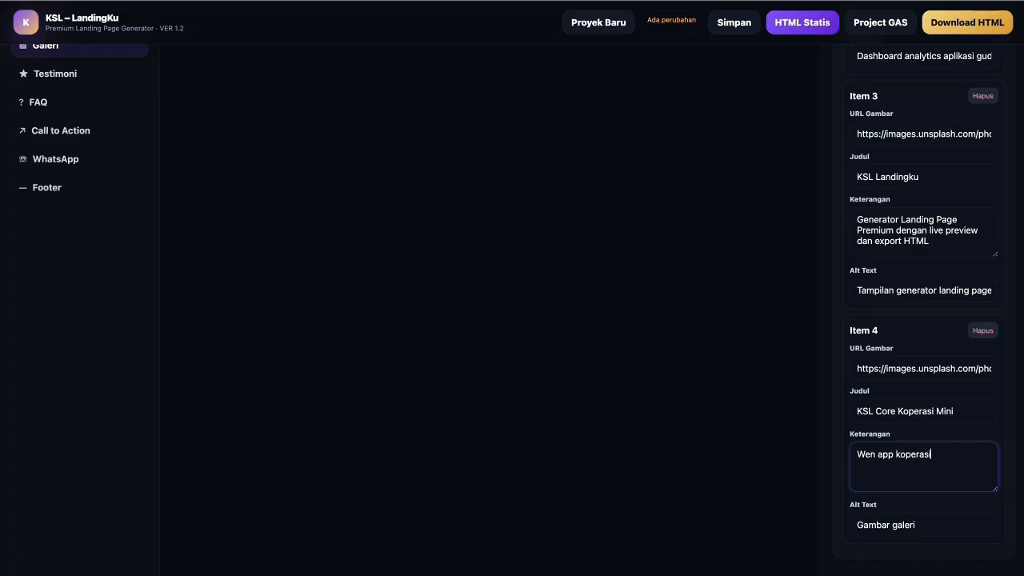
{"action": "type", "text": " simpan pinjam berbasis"}
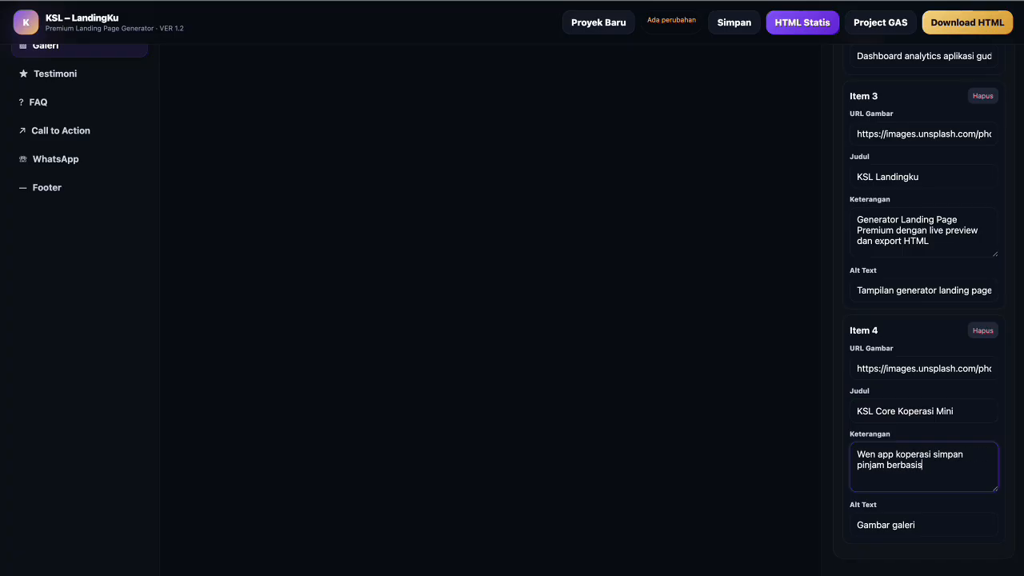
{"action": "type", "text": " Google sheets dan Apps "}
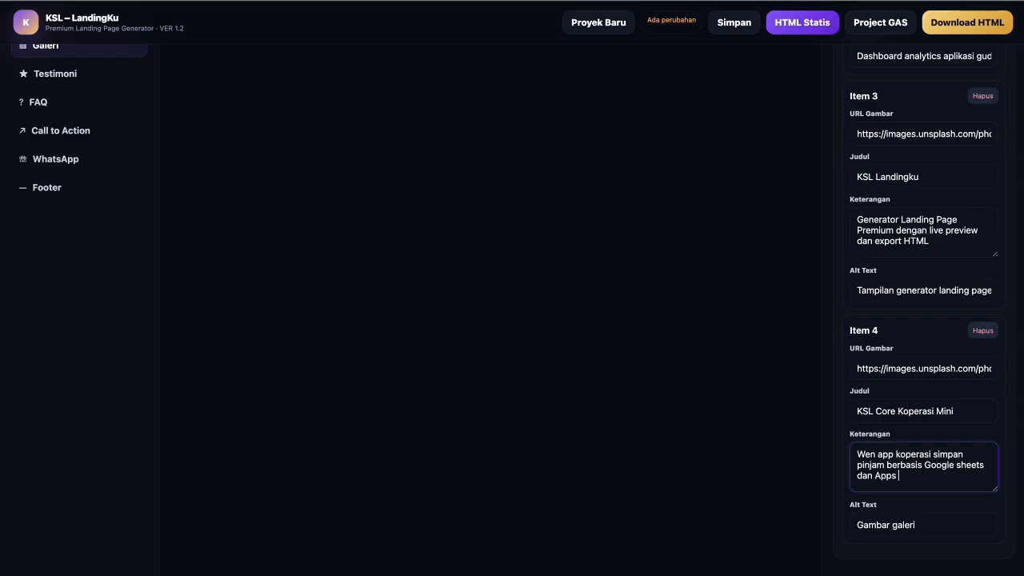
{"action": "type", "text": "Scripts"}
Replace the alt text of gallery Item 4 with "Tim mengembangkan aplikasi KSL Core Koperasi Mini"
{"action": "left_click", "coordinate": [936, 526]}
{"action": "triple_click", "coordinate": [939, 526]}
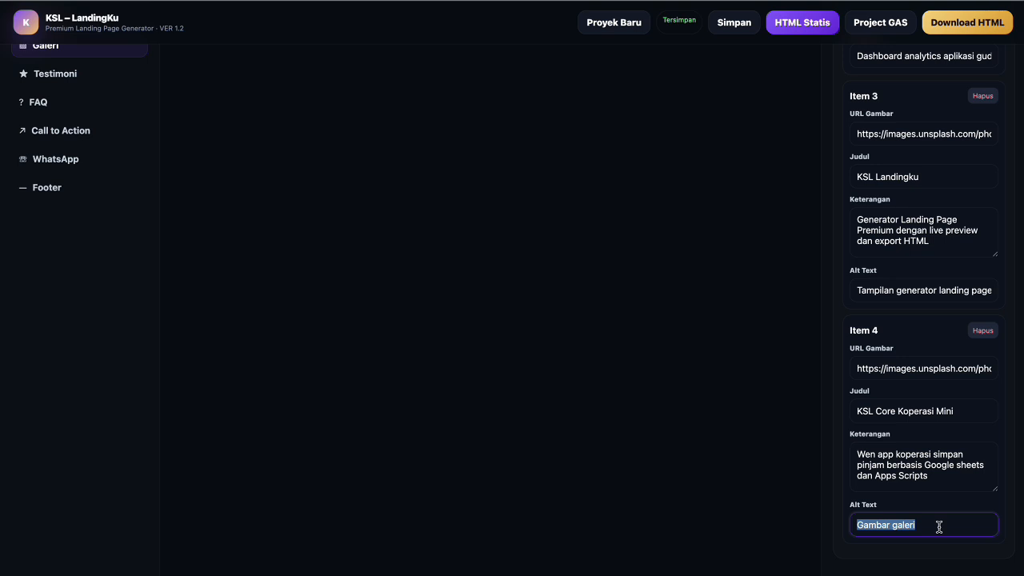
{"action": "type", "text": "Tim"}
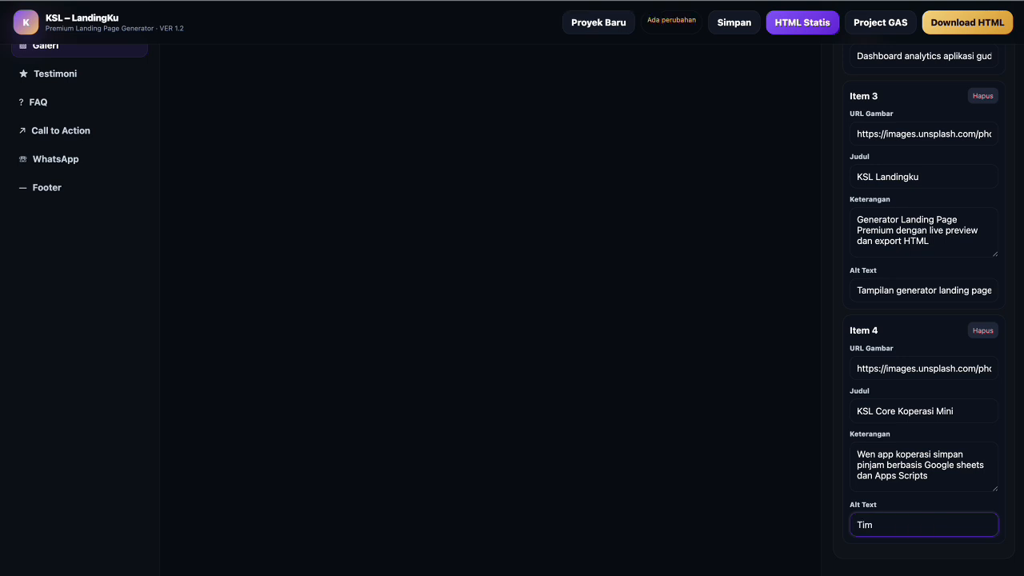
{"action": "type", "text": " mengembangka"}
{"action": "type", "text": "n aplikasi"}
{"action": "type", "text": " KSL C"}
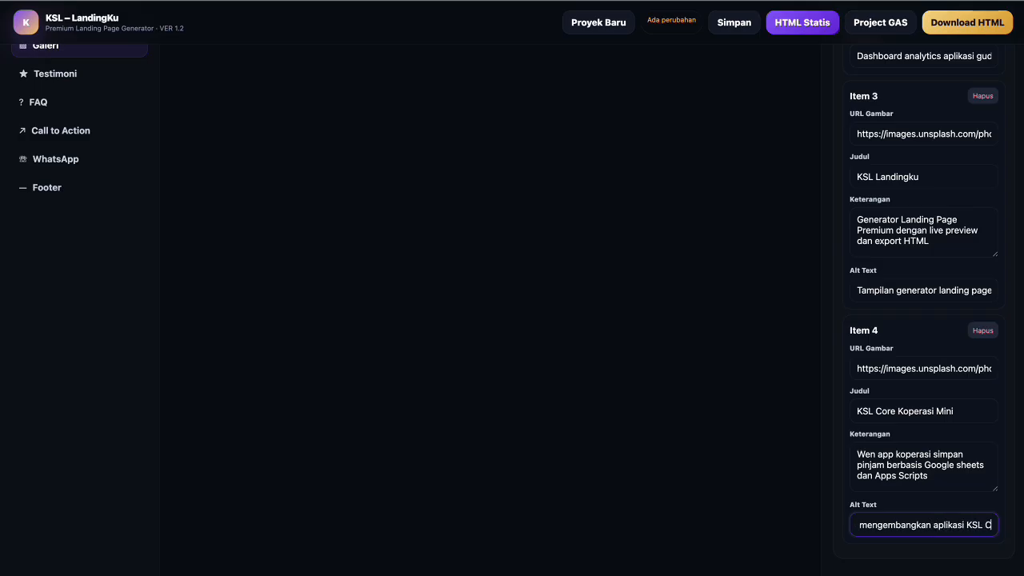
{"action": "type", "text": "ore Koperas"}
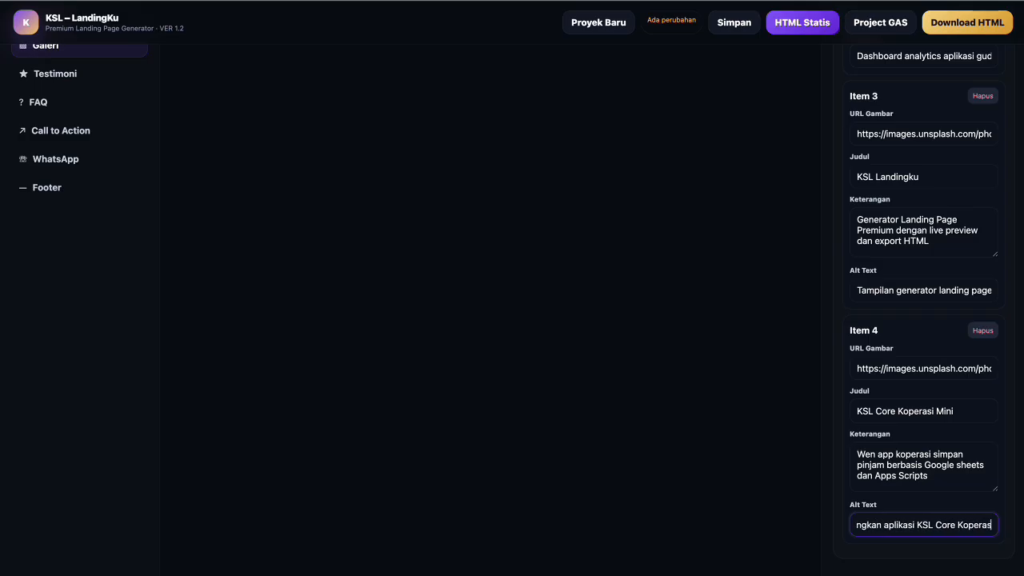
{"action": "type", "text": "i Mini"}
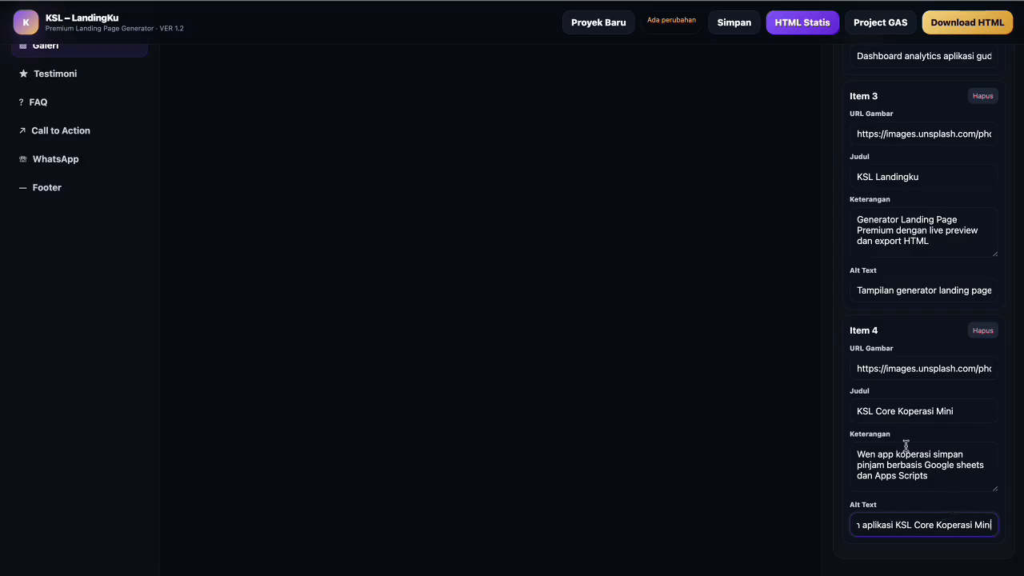
{"action": "left_click", "coordinate": [795, 372]}
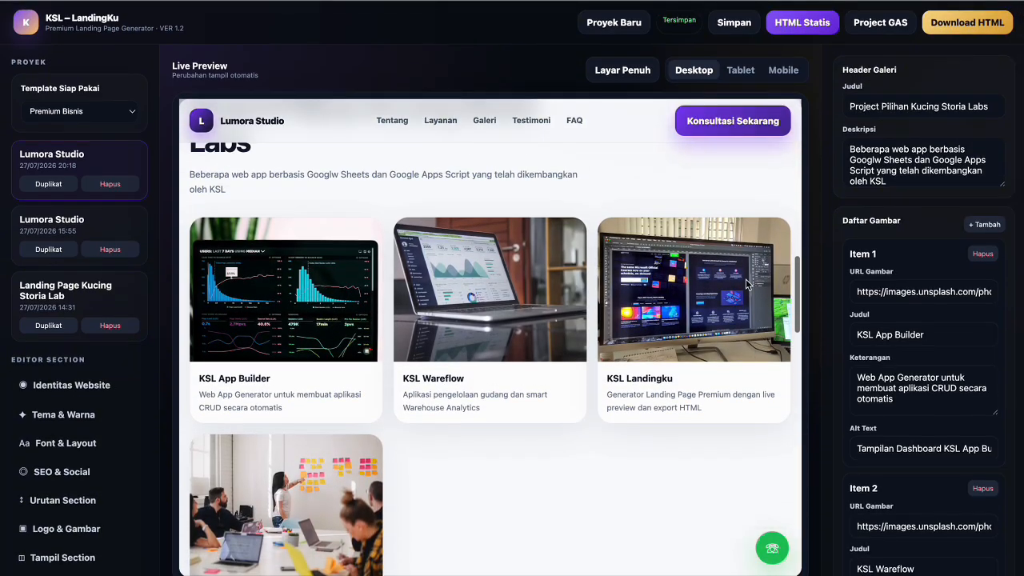
Review the gallery cards in the full-screen live preview, then return to the editor
{"action": "left_click", "coordinate": [627, 70]}
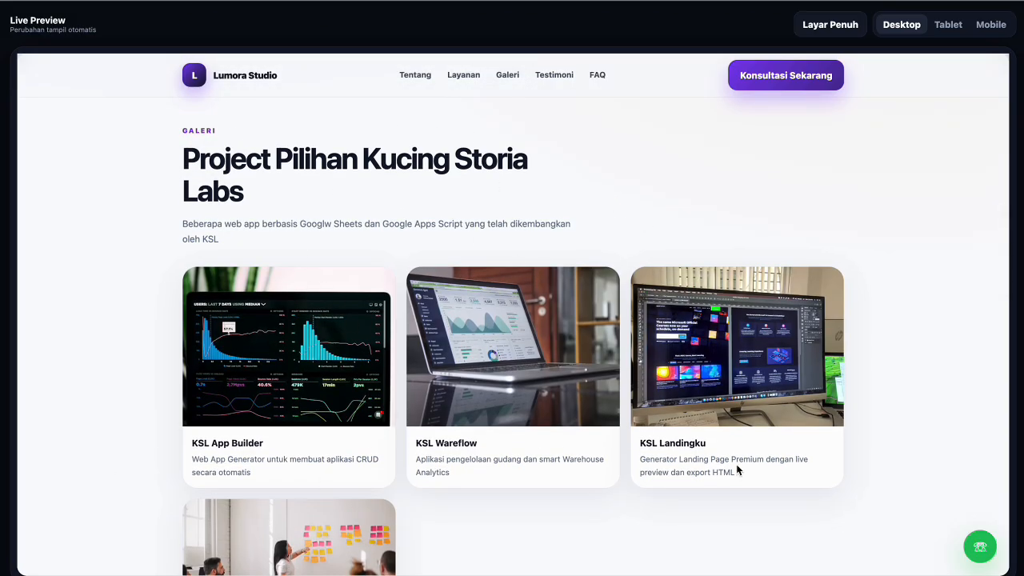
{"action": "scroll", "coordinate": [560, 471], "scroll_direction": "down", "scroll_amount": 3}
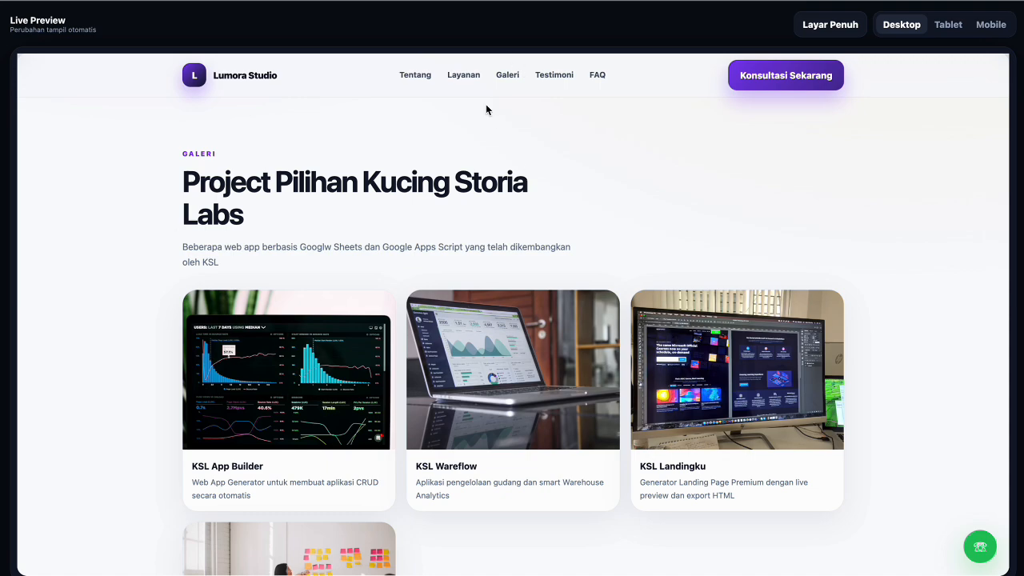
{"action": "scroll", "coordinate": [540, 366], "scroll_direction": "down", "scroll_amount": 1}
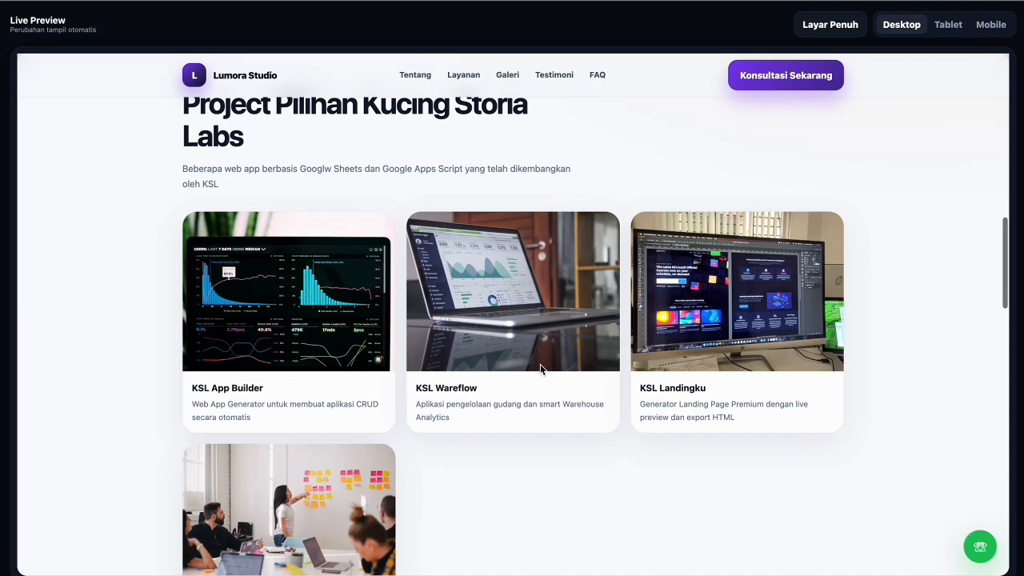
{"action": "scroll", "coordinate": [540, 364], "scroll_direction": "down", "scroll_amount": 1}
{"action": "left_click", "coordinate": [830, 24]}
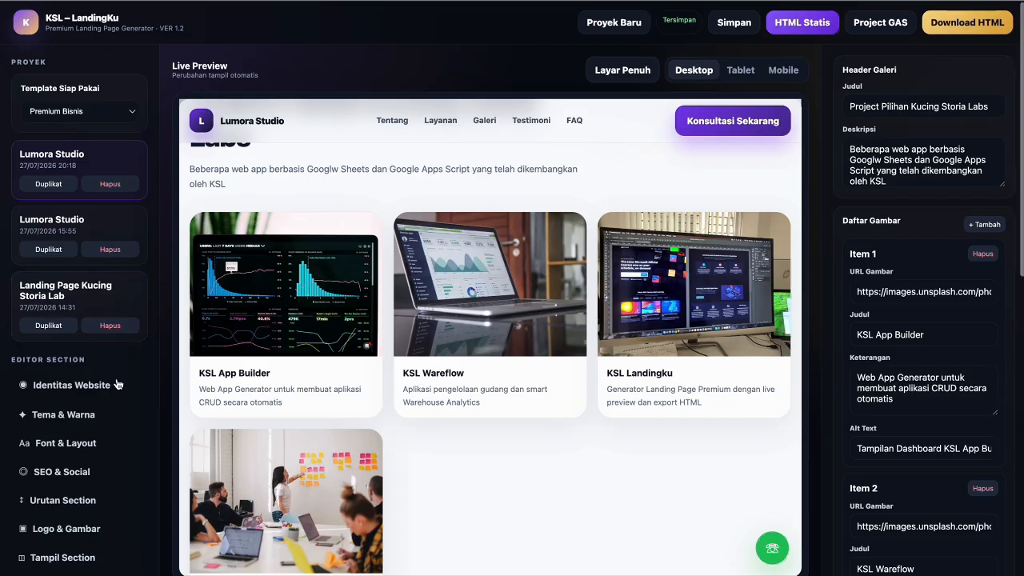
Hide the Galeri section from the landing page through the Tampil Section settings
{"action": "scroll", "coordinate": [118, 385], "scroll_direction": "down", "scroll_amount": 1}
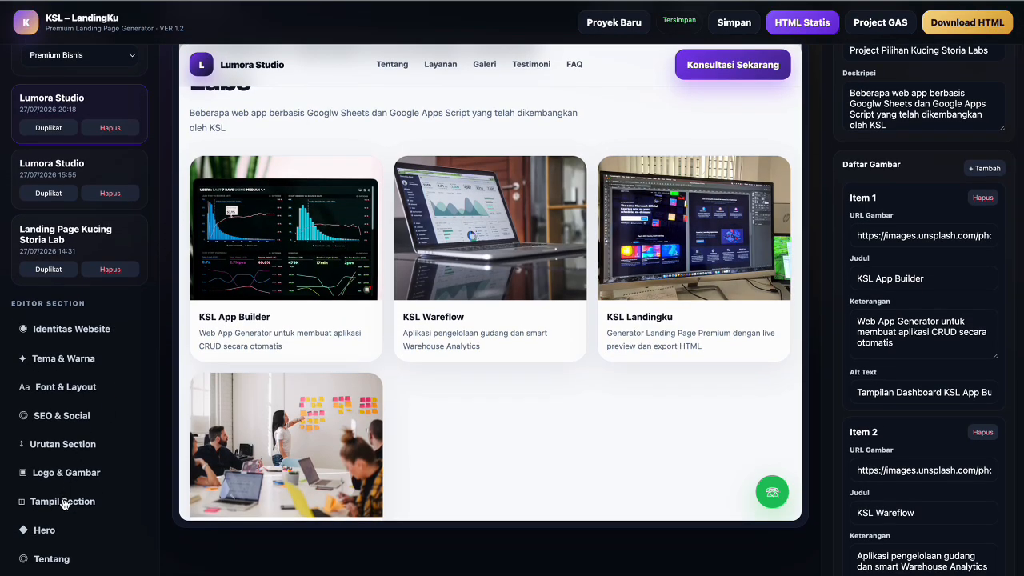
{"action": "left_click", "coordinate": [64, 504]}
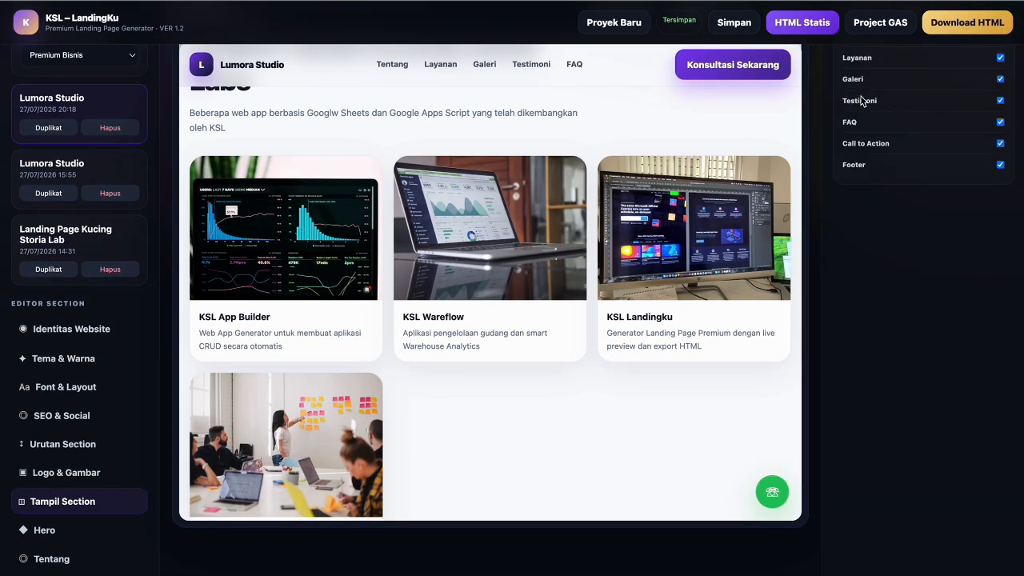
{"action": "left_click", "coordinate": [999, 79]}
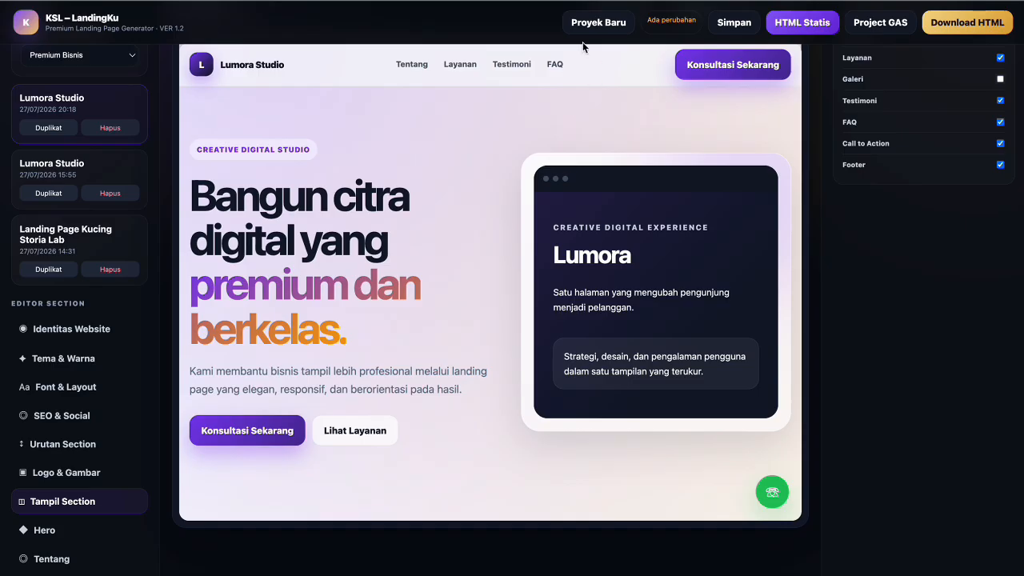
Examine the landing page preview from the hero to the FAQ to check the section sequence without the gallery
{"action": "scroll", "coordinate": [419, 192], "scroll_direction": "down", "scroll_amount": 5}
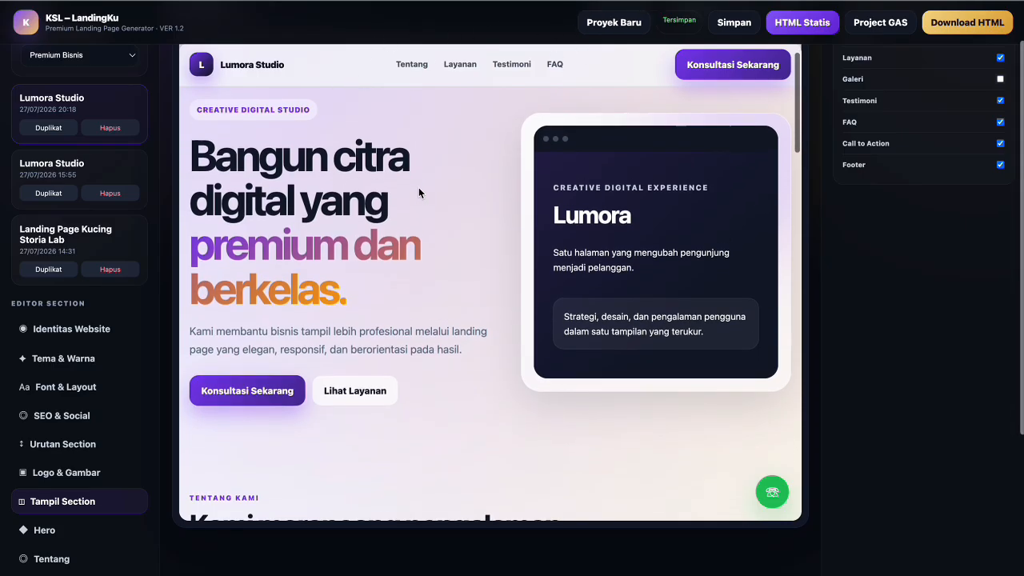
{"action": "scroll", "coordinate": [418, 192], "scroll_direction": "down", "scroll_amount": 3}
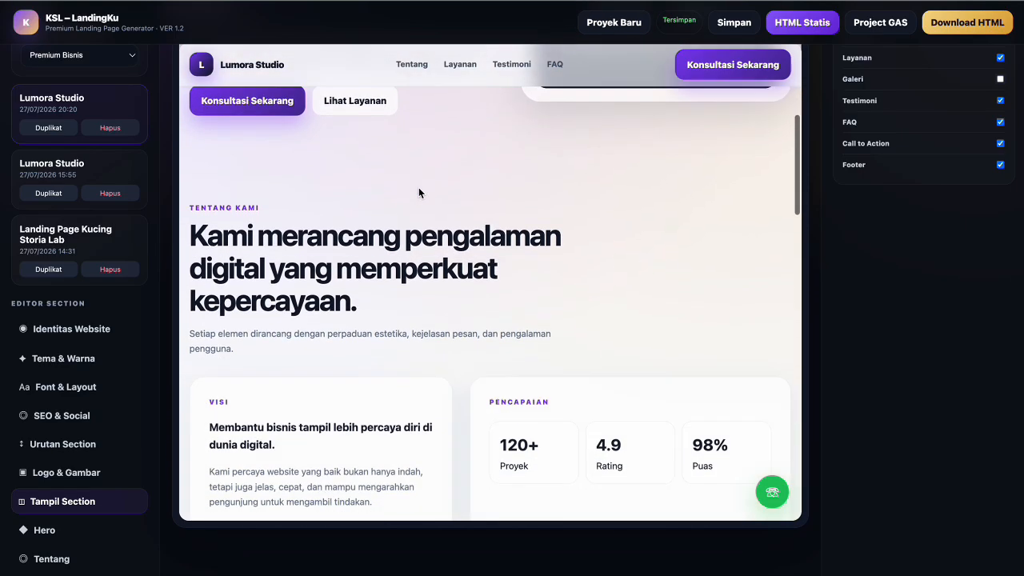
{"action": "scroll", "coordinate": [418, 192], "scroll_direction": "down", "scroll_amount": 3}
{"action": "scroll", "coordinate": [418, 191], "scroll_direction": "down", "scroll_amount": 5}
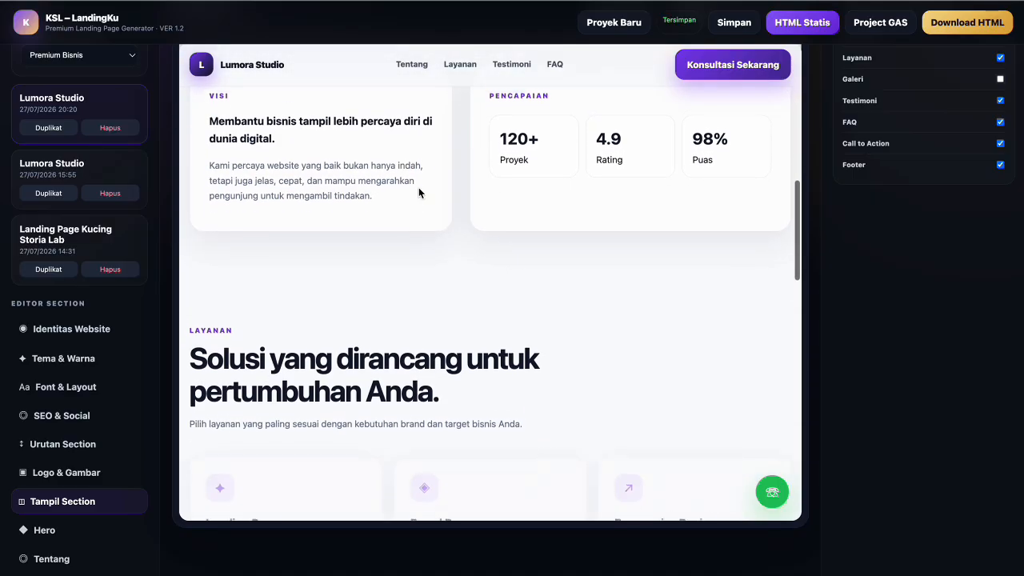
{"action": "scroll", "coordinate": [418, 192], "scroll_direction": "down", "scroll_amount": 5}
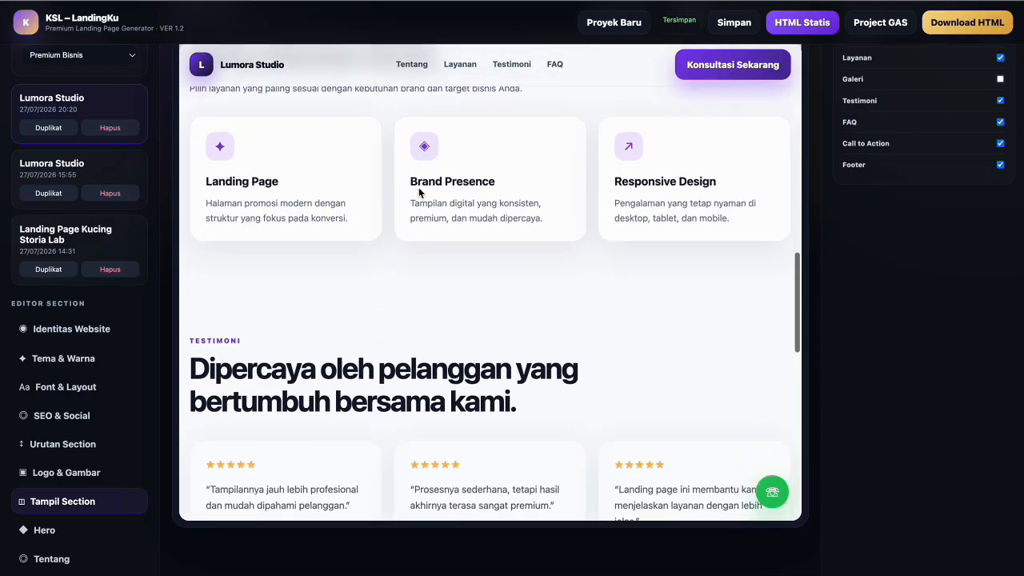
{"action": "scroll", "coordinate": [418, 192], "scroll_direction": "down", "scroll_amount": 3}
{"action": "scroll", "coordinate": [418, 188], "scroll_direction": "down", "scroll_amount": 5}
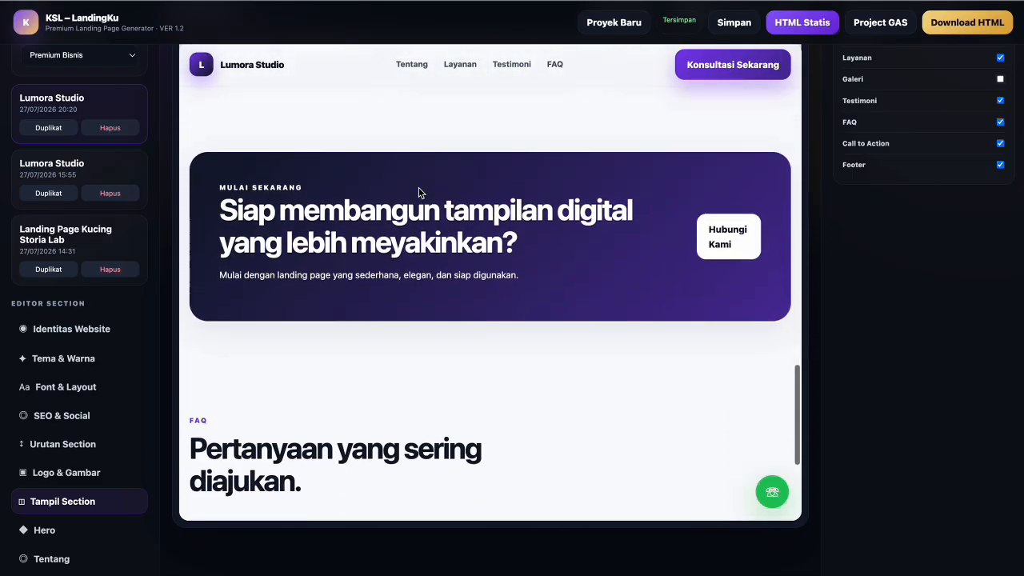
{"action": "scroll", "coordinate": [418, 187], "scroll_direction": "up", "scroll_amount": 8}
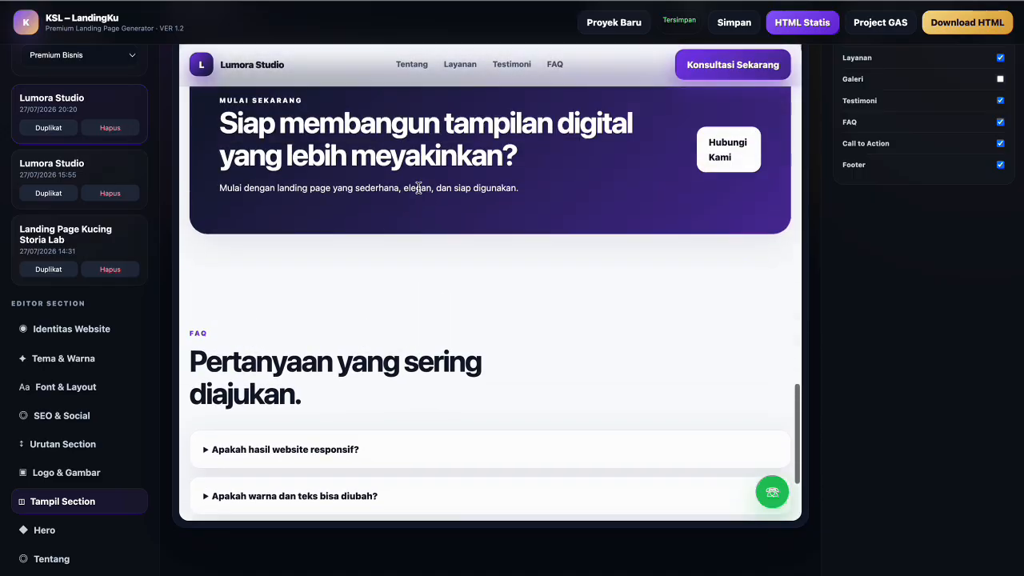
{"action": "scroll", "coordinate": [418, 187], "scroll_direction": "up", "scroll_amount": 3}
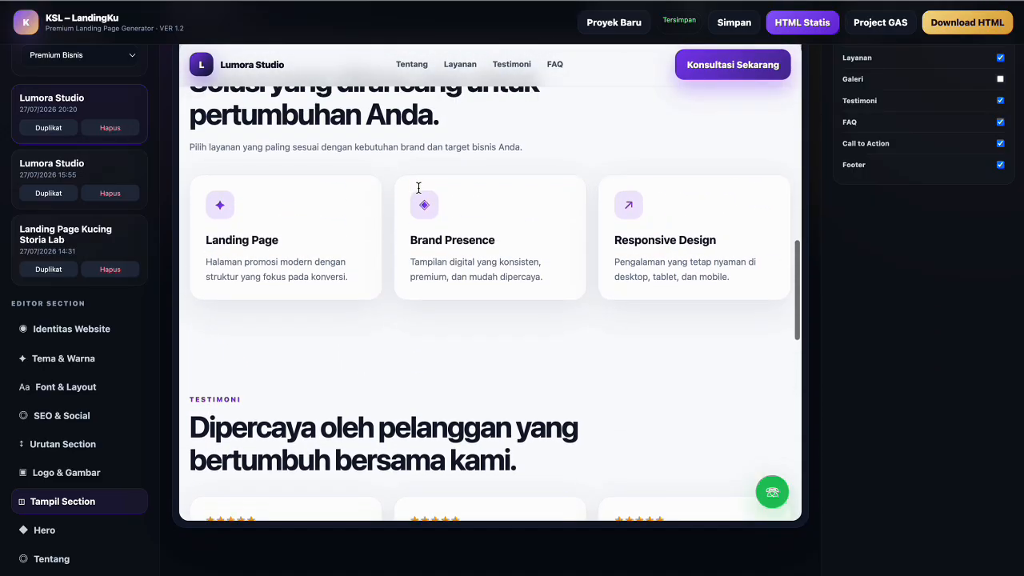
Show the Galeri section again and check its heading and project cards in the live preview
{"action": "left_click", "coordinate": [999, 78]}
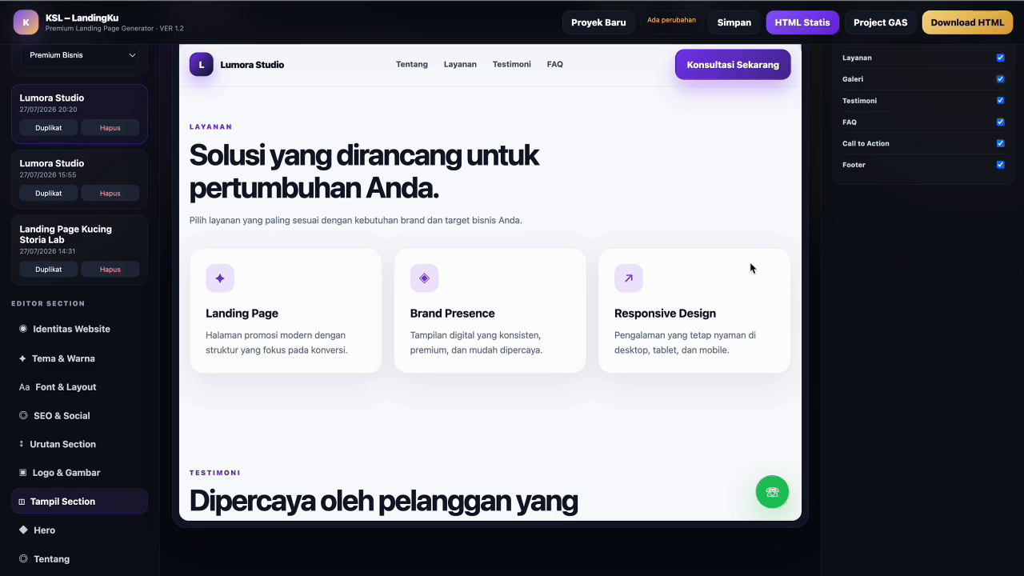
{"action": "scroll", "coordinate": [750, 263], "scroll_direction": "down", "scroll_amount": 3}
{"action": "scroll", "coordinate": [750, 267], "scroll_direction": "down", "scroll_amount": 10}
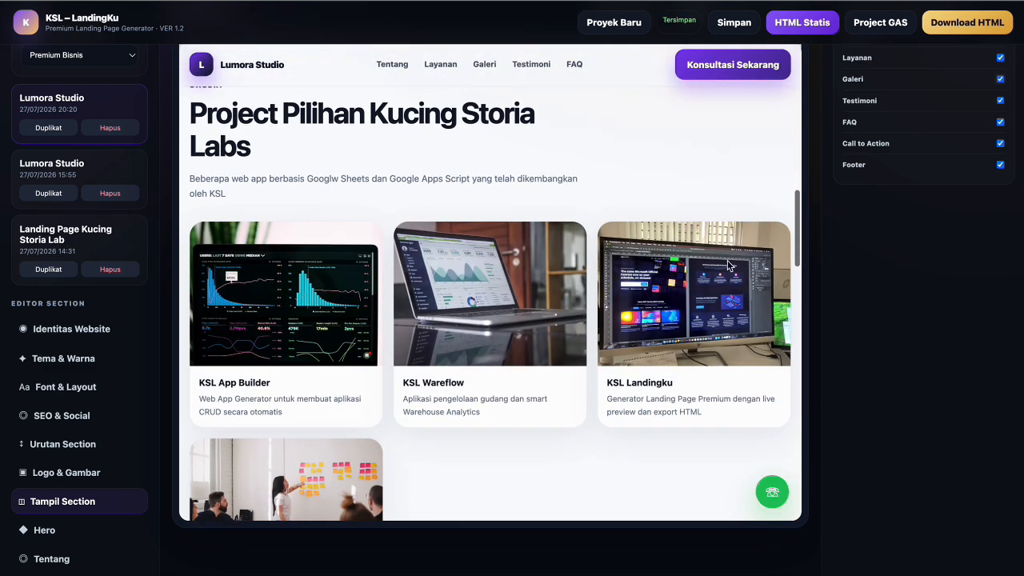
{"action": "scroll", "coordinate": [491, 299], "scroll_direction": "up", "scroll_amount": 1}
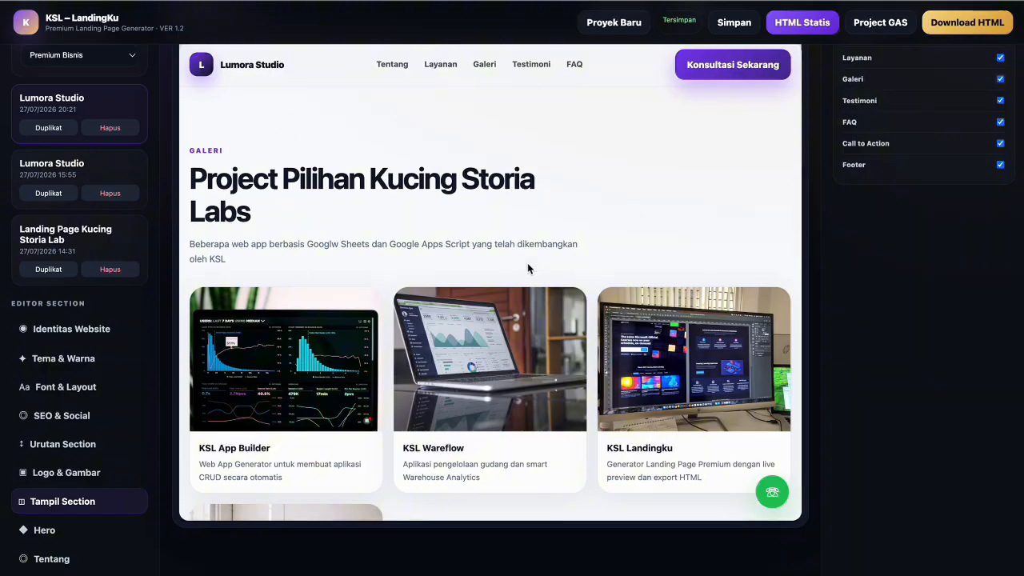
{"action": "scroll", "coordinate": [633, 383], "scroll_direction": "up", "scroll_amount": 1}
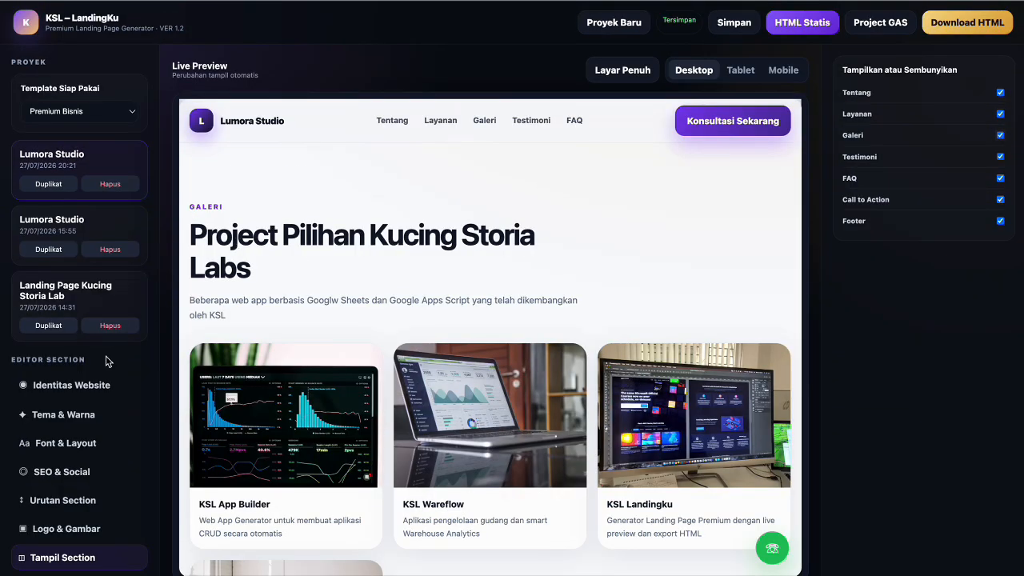
Replace the WhatsApp Pesan Otomatis with "halo, ksl saya tertarik untuk berkonsultasi mengenai pembuatan web app berbasis google sheets dan Google Apps Script."
{"action": "scroll", "coordinate": [110, 392], "scroll_direction": "down", "scroll_amount": 1}
{"action": "scroll", "coordinate": [111, 392], "scroll_direction": "down", "scroll_amount": 3}
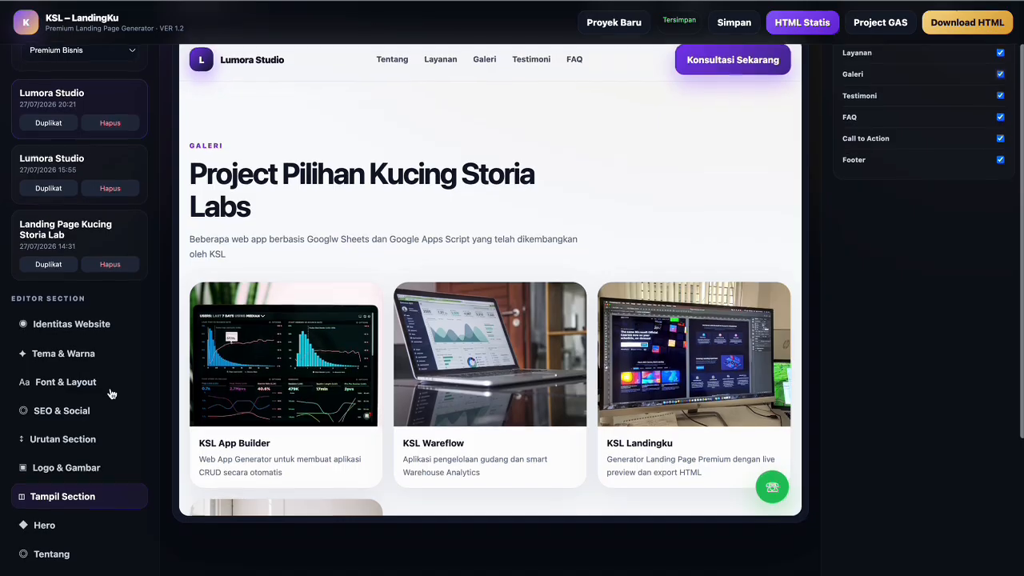
{"action": "scroll", "coordinate": [110, 391], "scroll_direction": "down", "scroll_amount": 3}
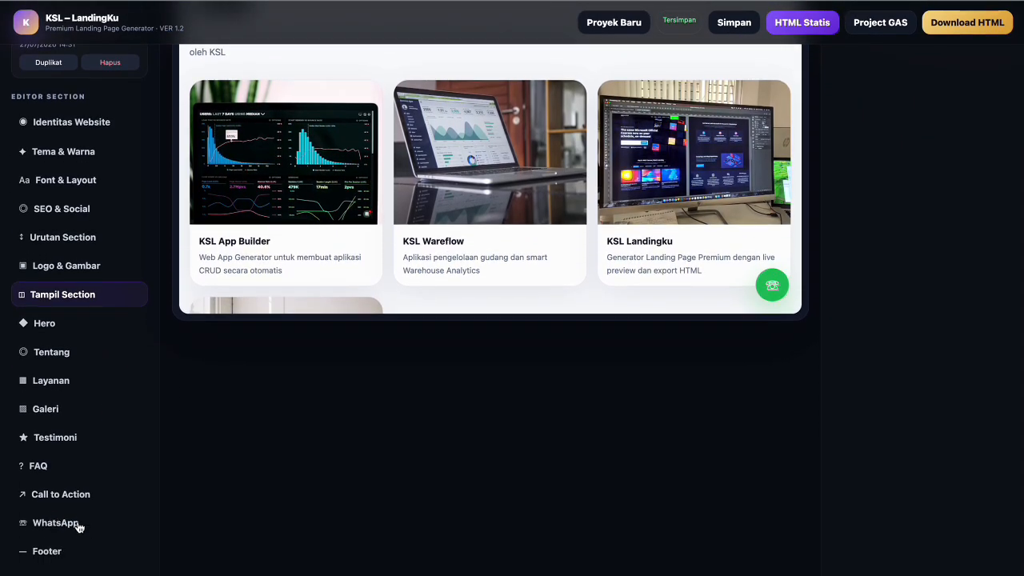
{"action": "left_click", "coordinate": [53, 524]}
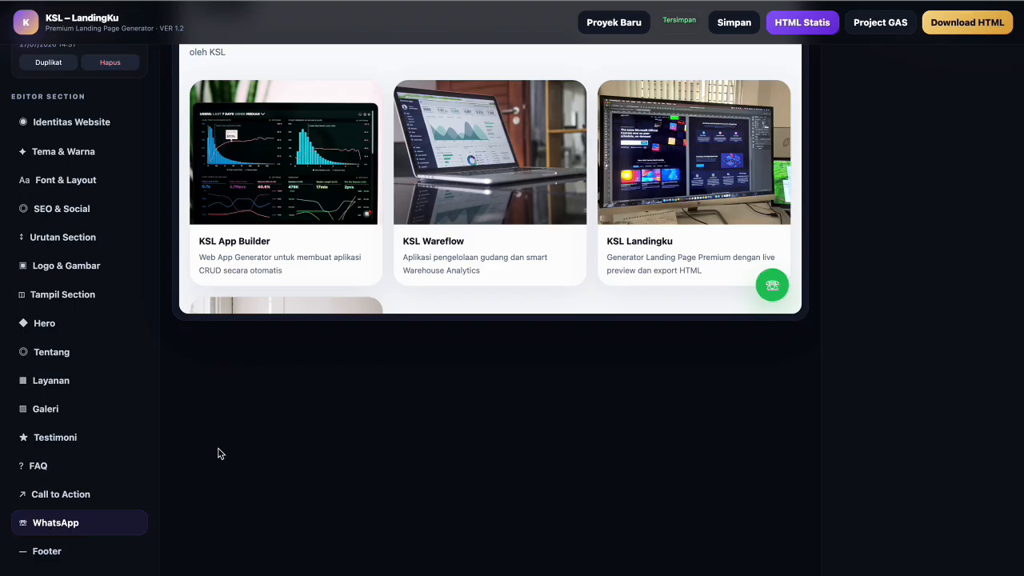
{"action": "scroll", "coordinate": [221, 453], "scroll_direction": "up", "scroll_amount": 8}
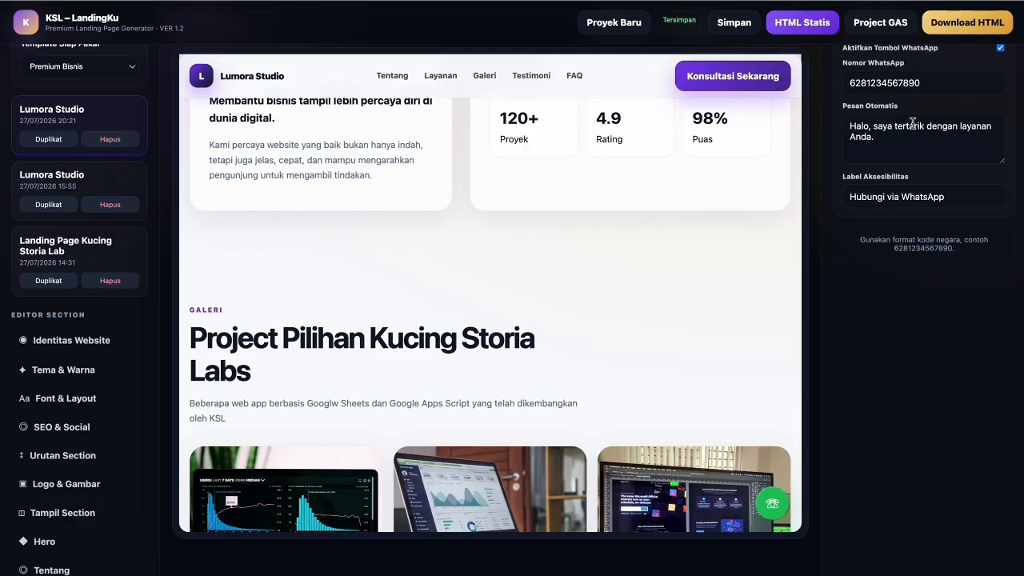
{"action": "left_click", "coordinate": [912, 148]}
{"action": "key", "text": "ctrl+a"}
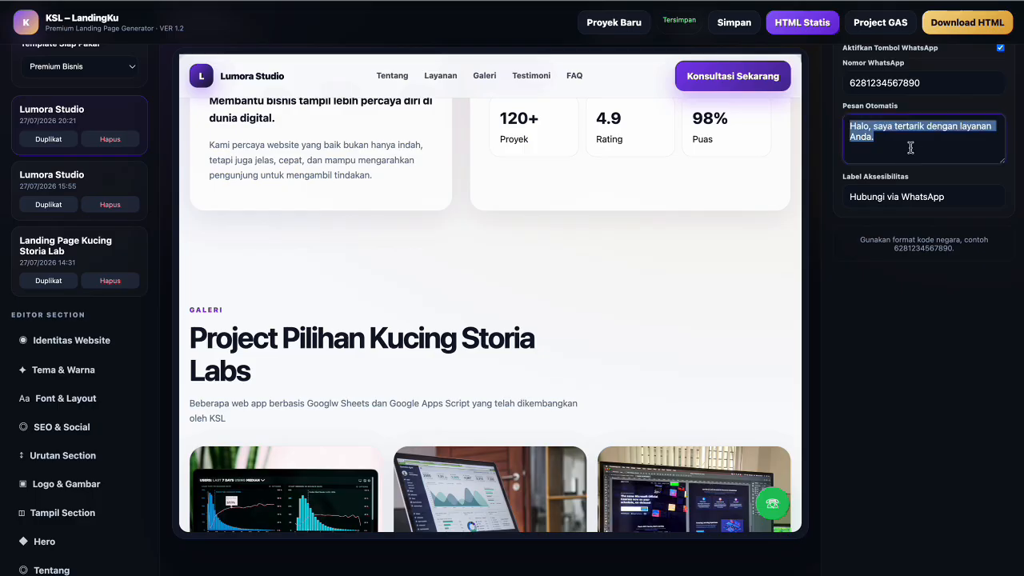
{"action": "type", "text": "halo,"}
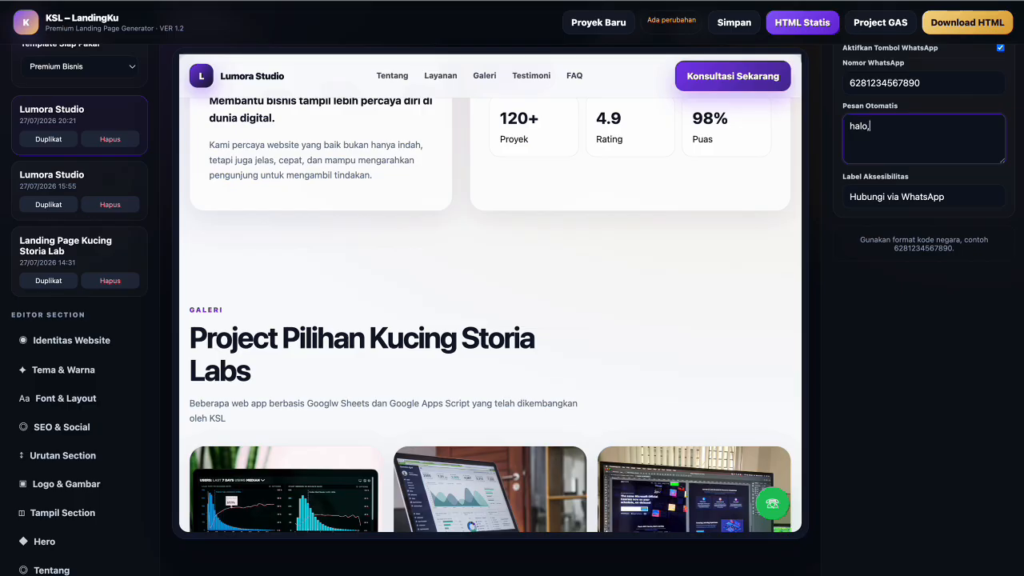
{"action": "type", "text": " ksl saya tertarik u"}
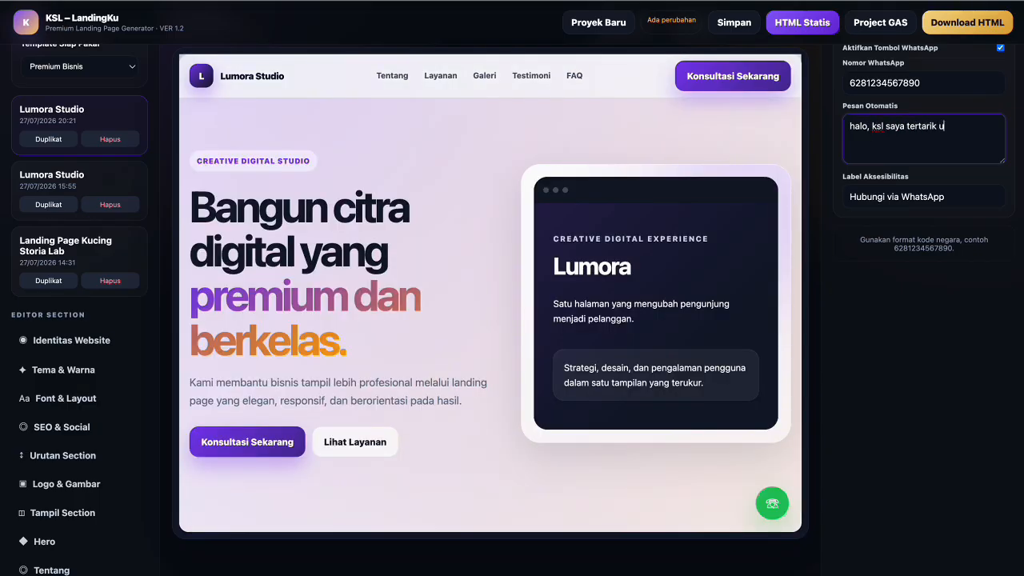
{"action": "type", "text": "ntuk berkonsultasi mengenai pembuatan web app berbasis google sheets dan Google Apps Script."}
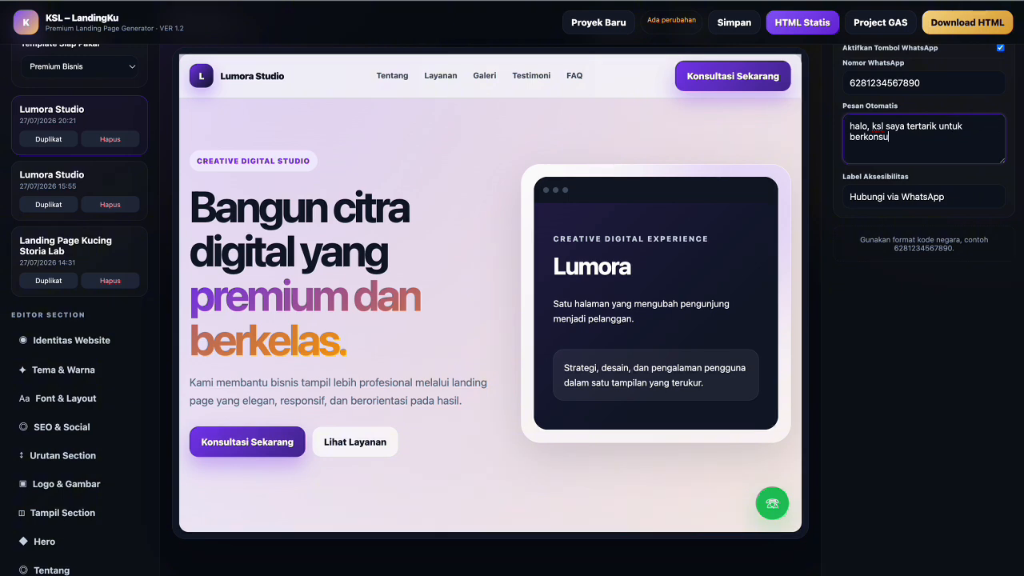
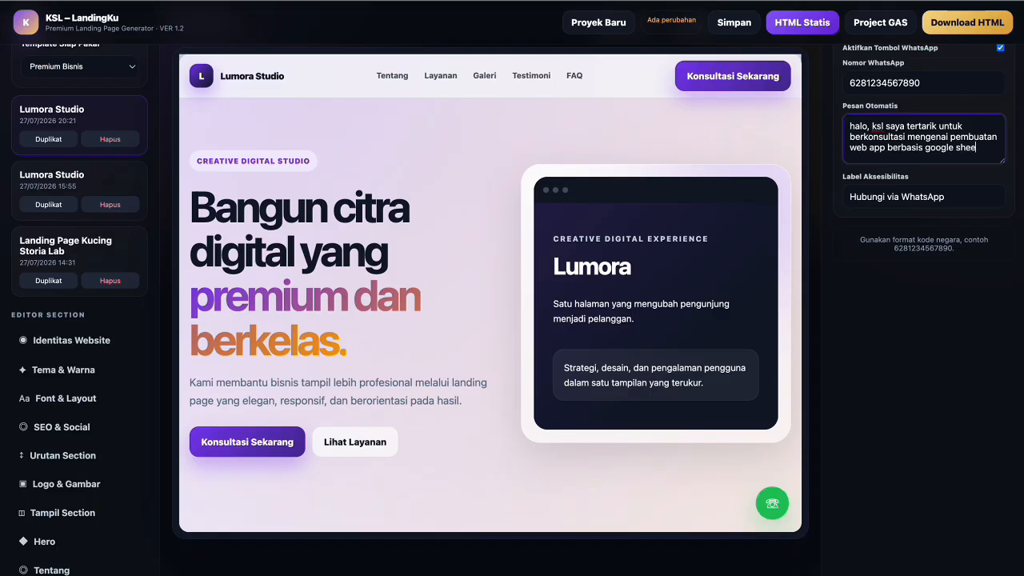
{"action": "type", "text": "dan Google Apps Scr"}
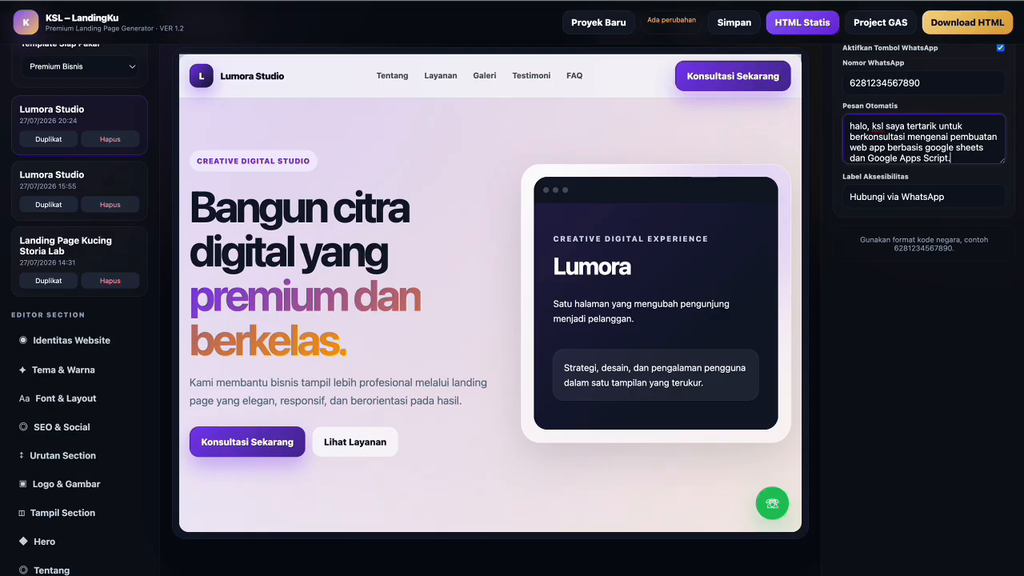
{"action": "type", "text": "ipt."}
{"action": "left_click", "coordinate": [953, 197]}
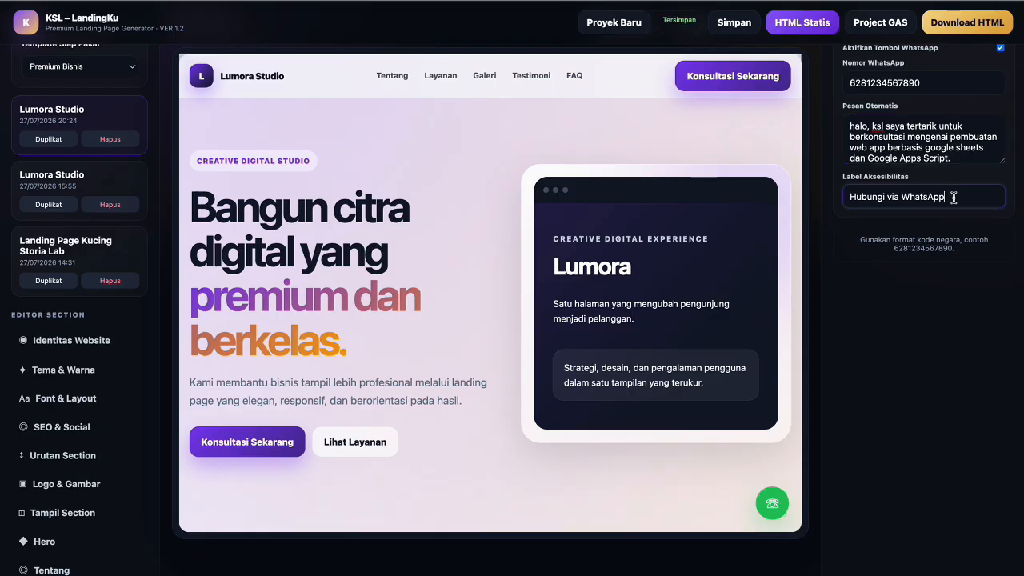
Replace the WhatsApp button's Label Aksesibilitas with "Hubungi Kucing Storia Labs Melalui Whatsapp"
{"action": "key", "text": "ctrl+a"}
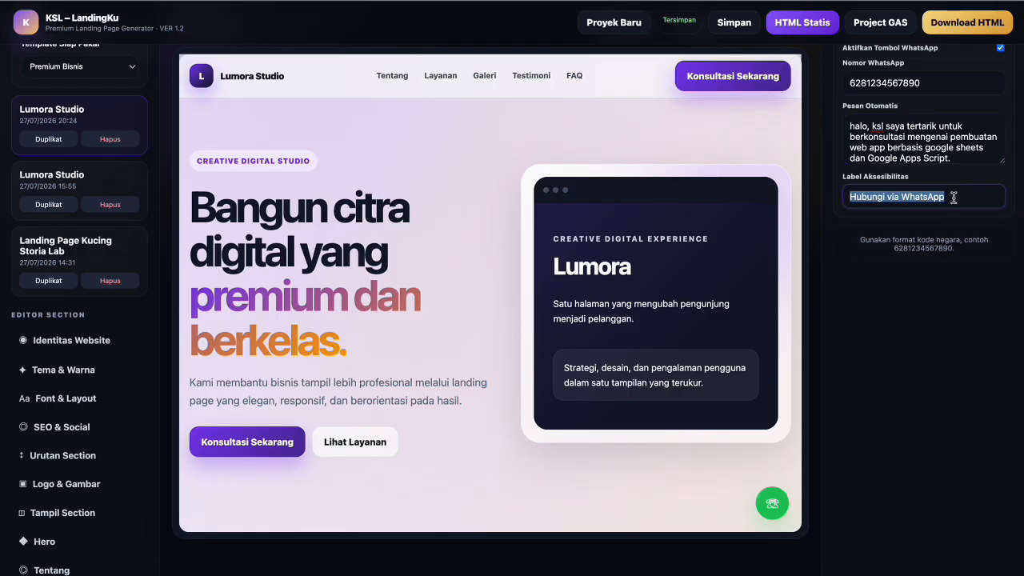
{"action": "type", "text": "Hubungi Kucing Storia Lab"}
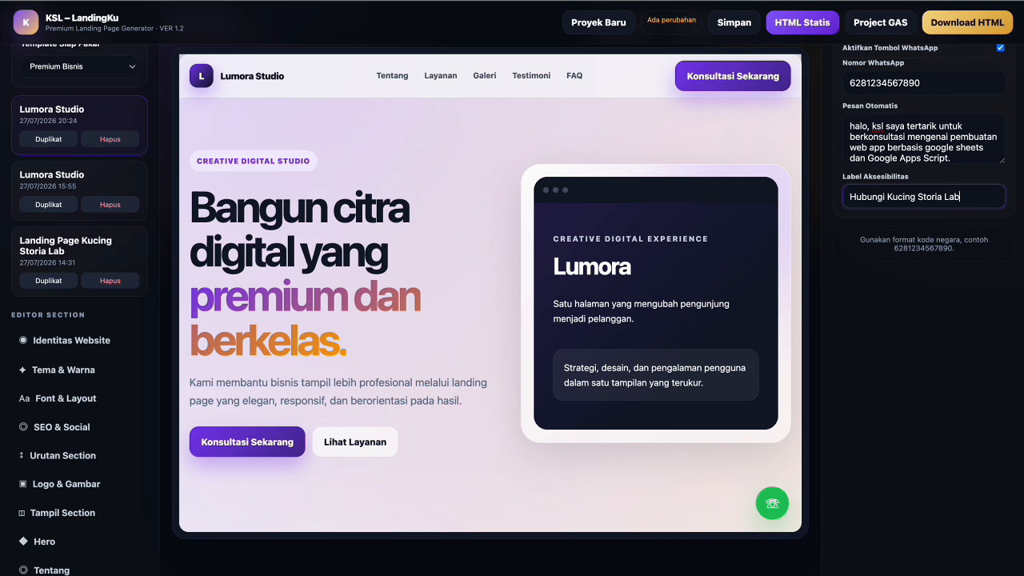
{"action": "type", "text": "s Melalui Whatsap"}
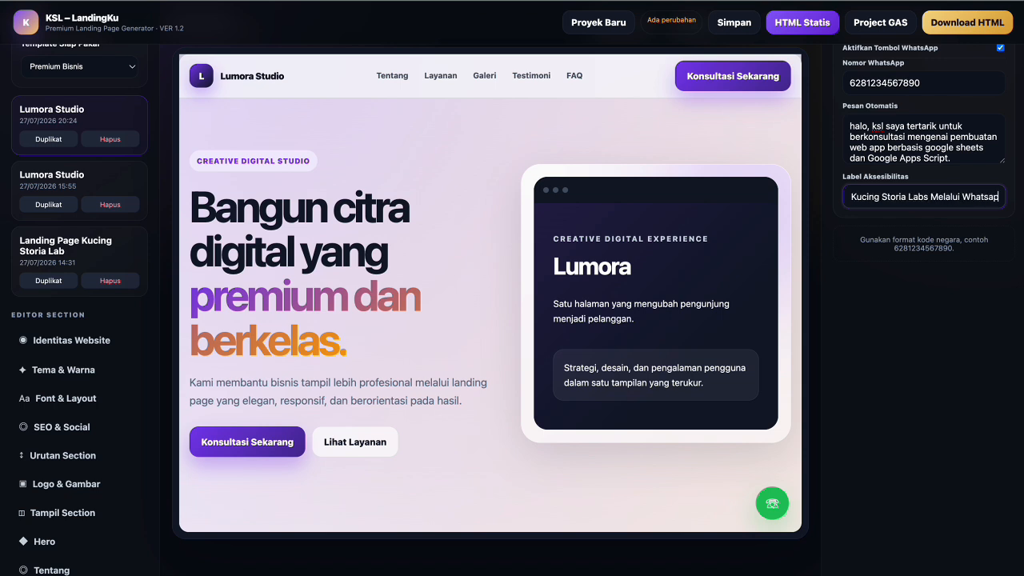
{"action": "type", "text": "p"}
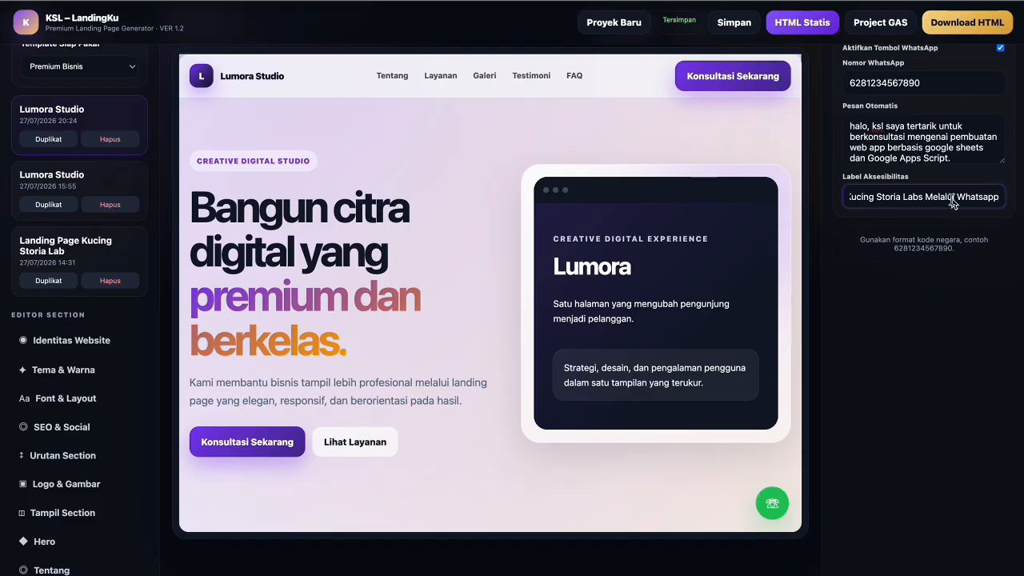
Test the floating WhatsApp button in the live preview, check the prefilled chat message and close the opened WhatsApp page
{"action": "scroll", "coordinate": [849, 369], "scroll_direction": "down", "scroll_amount": 1}
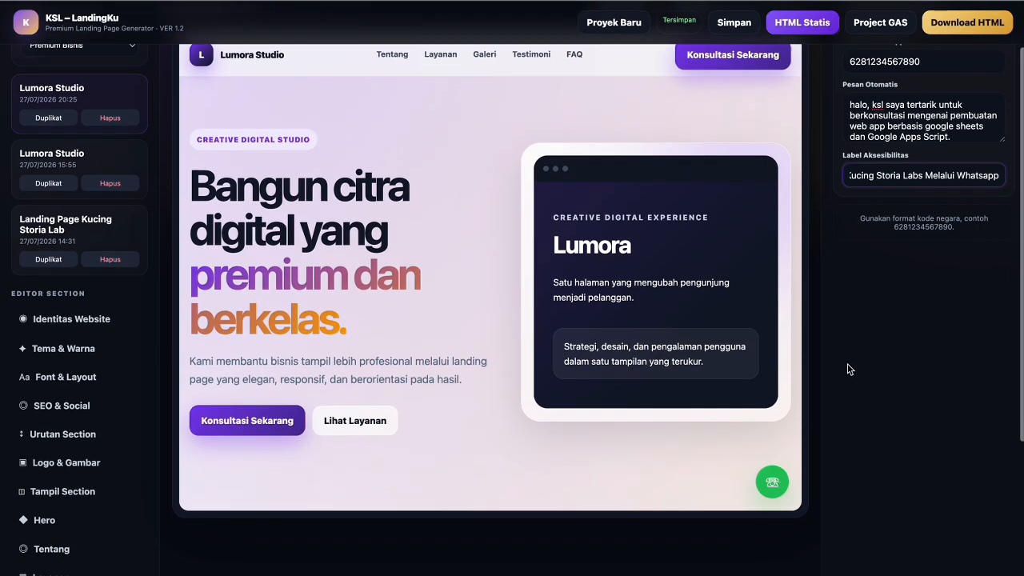
{"action": "scroll", "coordinate": [849, 370], "scroll_direction": "down", "scroll_amount": 1}
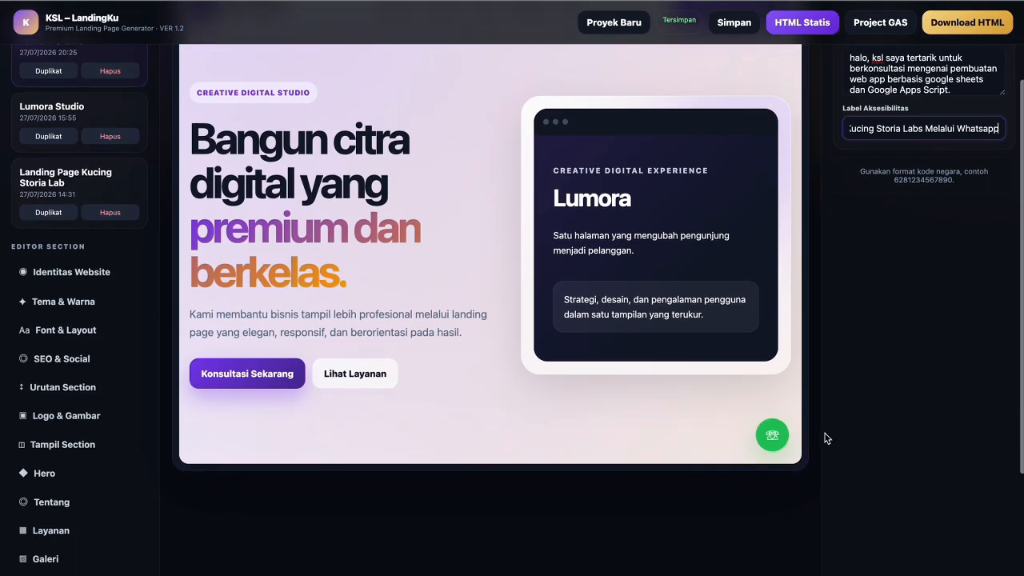
{"action": "left_click", "coordinate": [774, 446]}
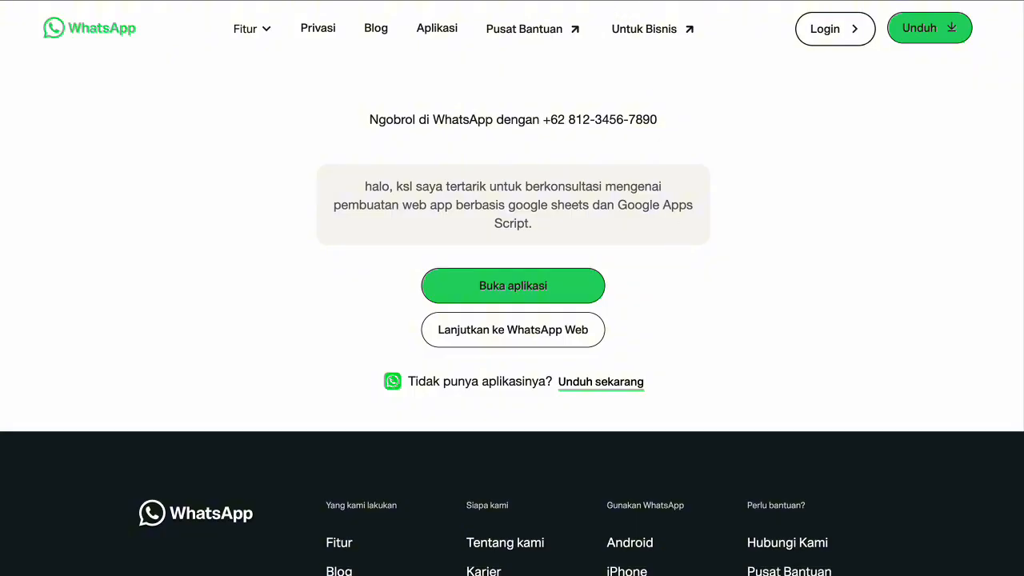
{"action": "key", "text": "super+w"}
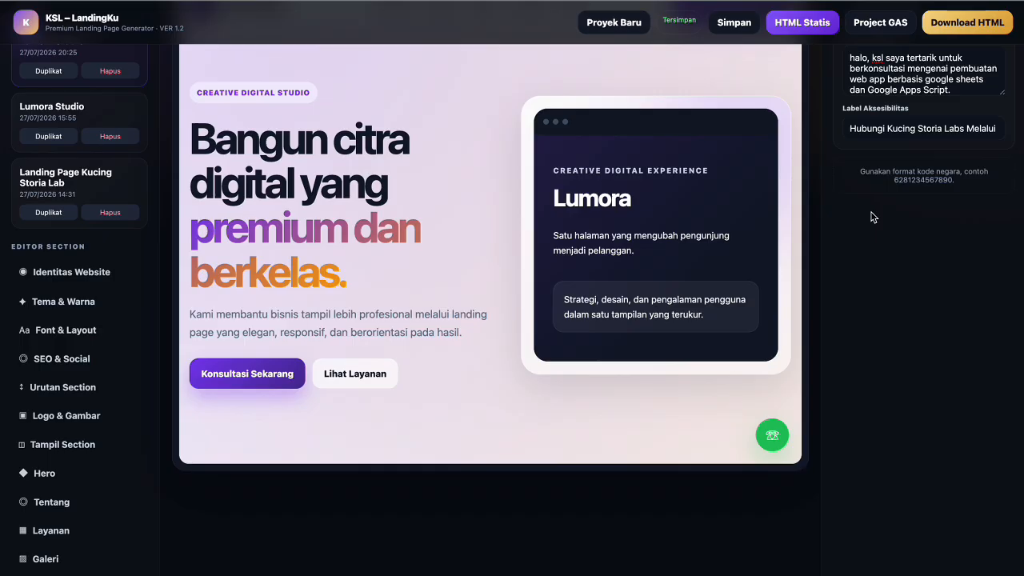
Disable the floating WhatsApp button in the WhatsApp settings to check the preview without it, and enable it again
{"action": "scroll", "coordinate": [871, 216], "scroll_direction": "up", "scroll_amount": 1}
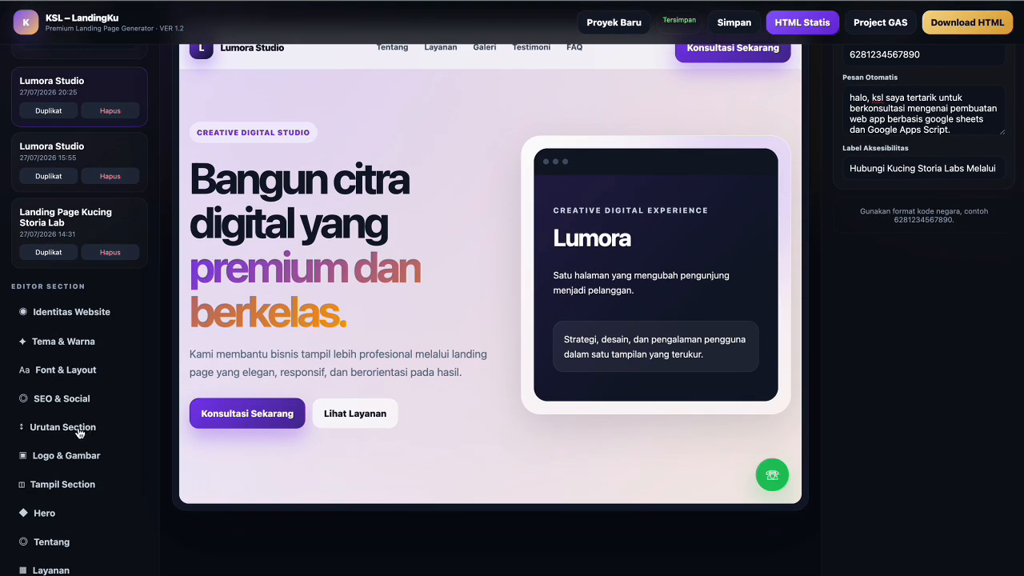
{"action": "left_click", "coordinate": [72, 486]}
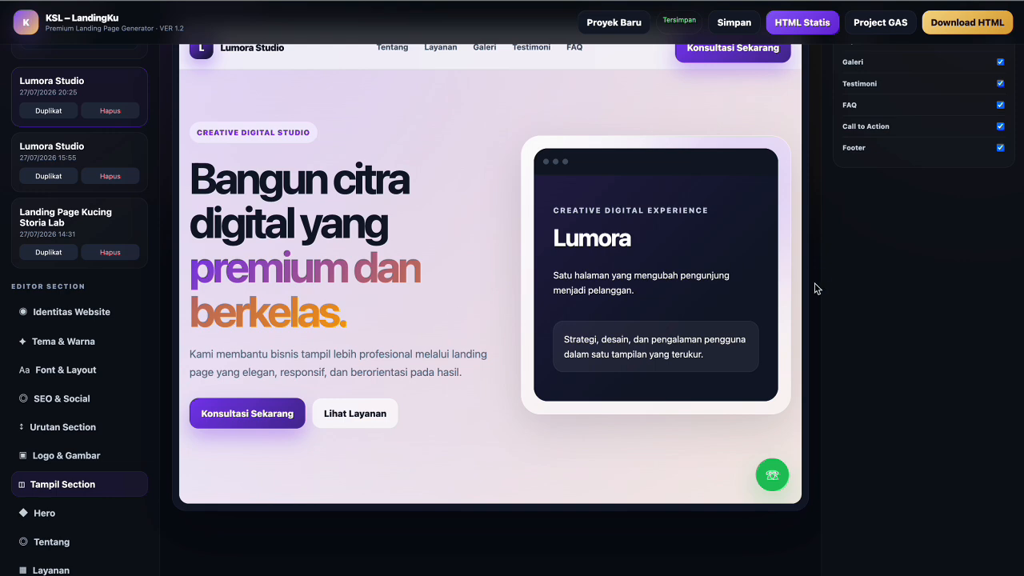
{"action": "scroll", "coordinate": [920, 293], "scroll_direction": "up", "scroll_amount": 2}
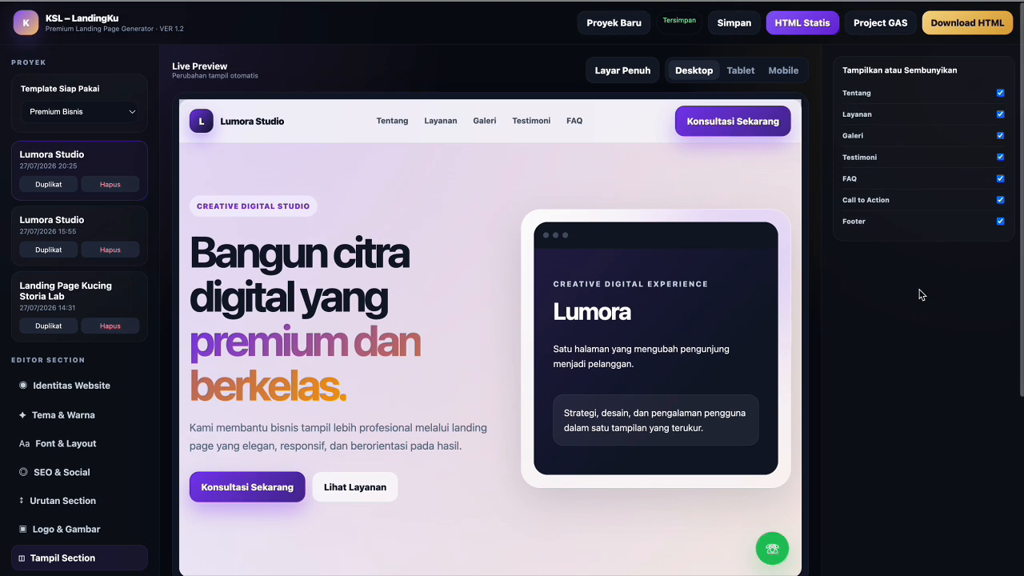
{"action": "scroll", "coordinate": [136, 384], "scroll_direction": "down", "scroll_amount": 5}
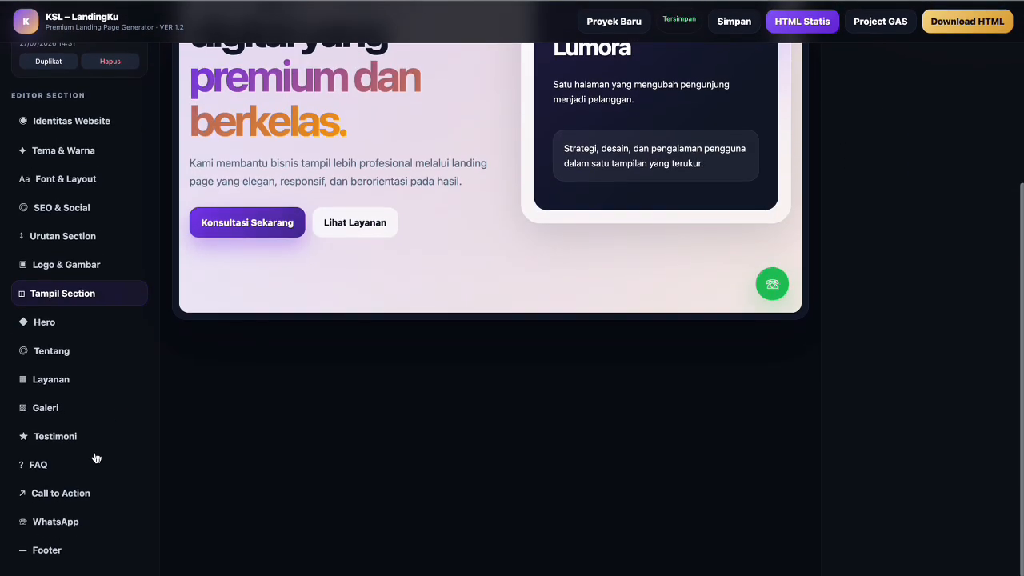
{"action": "left_click", "coordinate": [69, 522]}
{"action": "scroll", "coordinate": [880, 276], "scroll_direction": "up", "scroll_amount": 5}
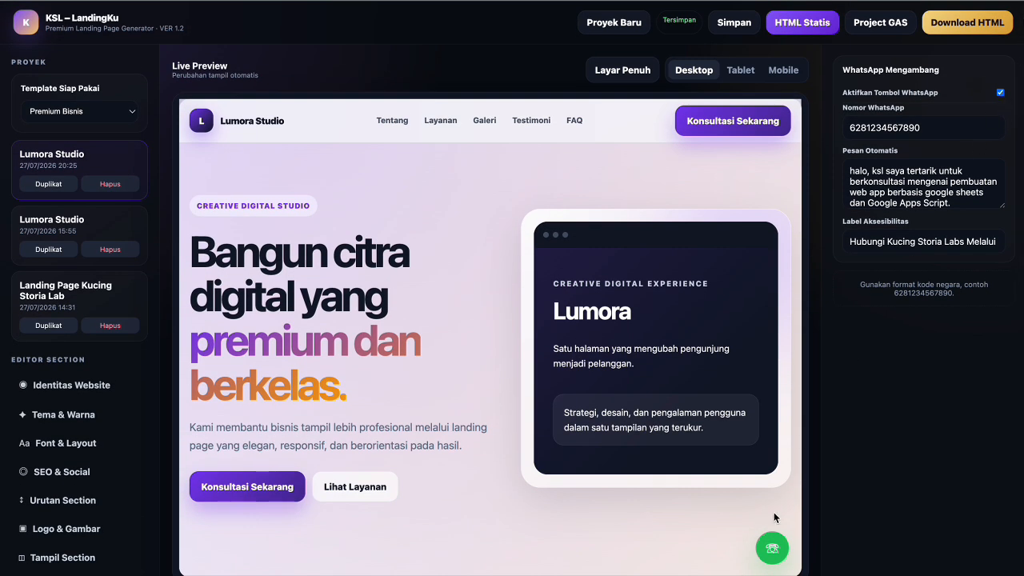
{"action": "left_click", "coordinate": [1000, 93]}
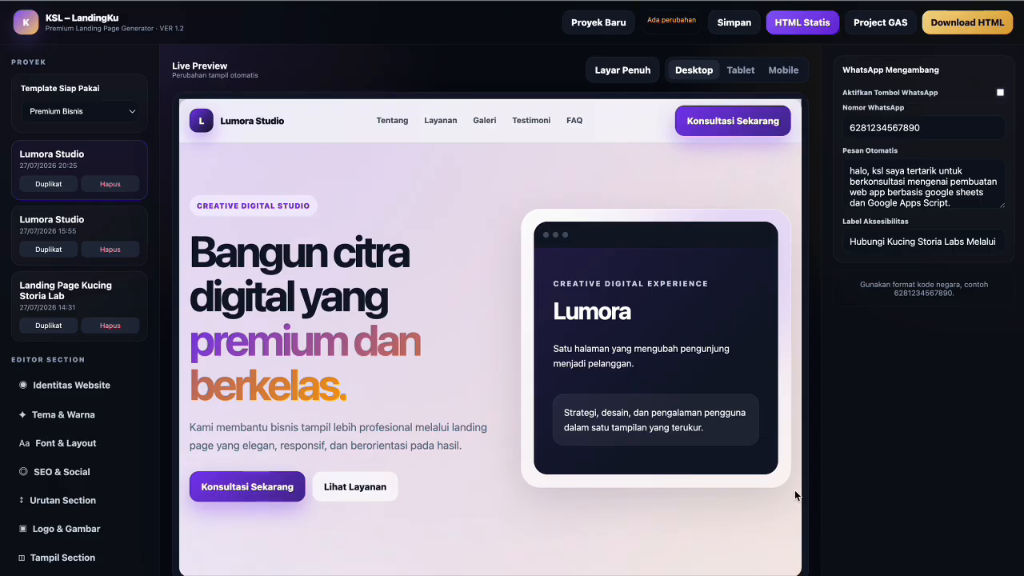
{"action": "left_click", "coordinate": [1000, 93]}
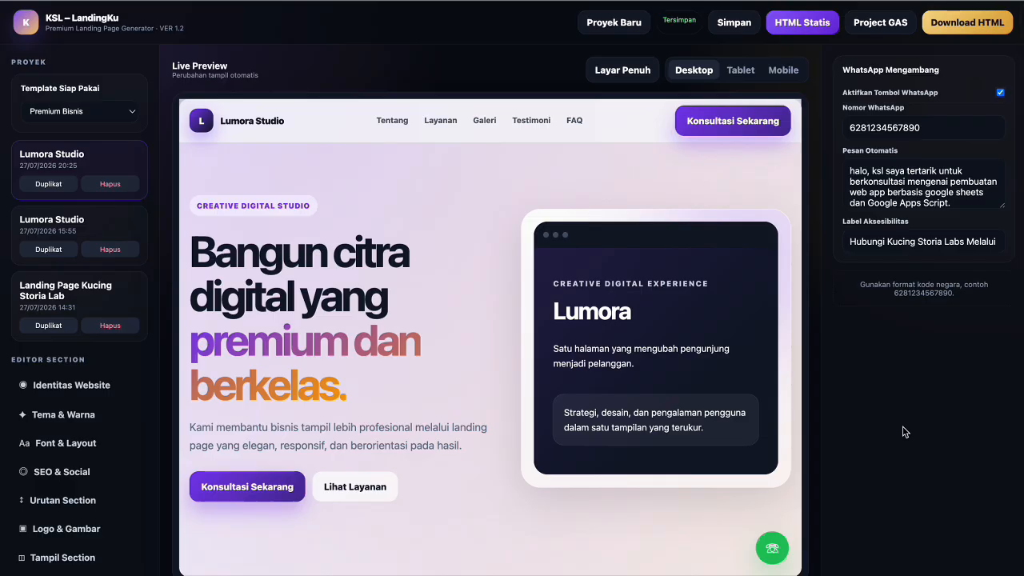
Show the live preview in full screen and examine the desktop layout from the hero down to the footer
{"action": "left_click", "coordinate": [622, 70]}
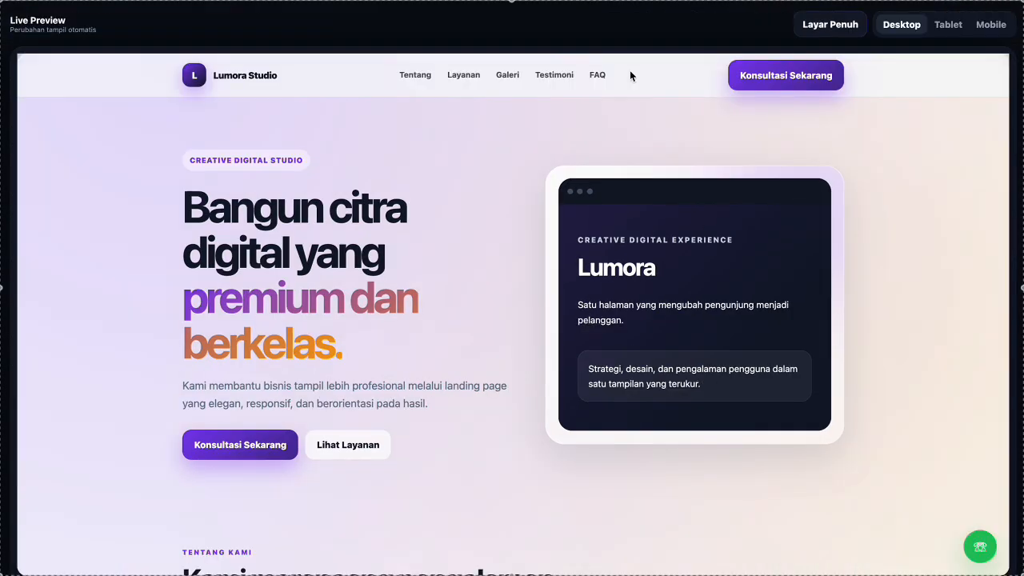
{"action": "scroll", "coordinate": [615, 272], "scroll_direction": "down", "scroll_amount": 3}
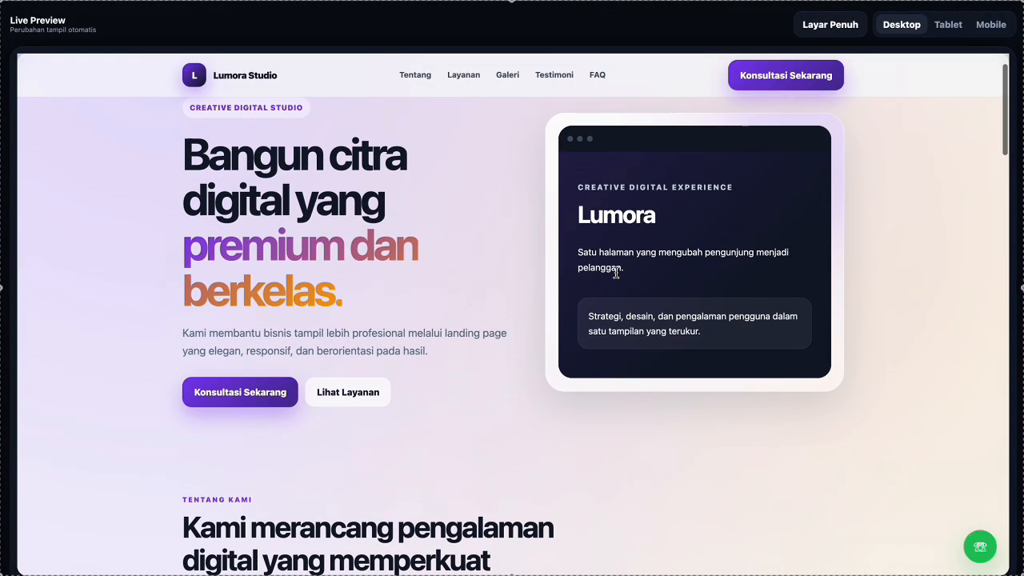
{"action": "scroll", "coordinate": [616, 273], "scroll_direction": "down", "scroll_amount": 5}
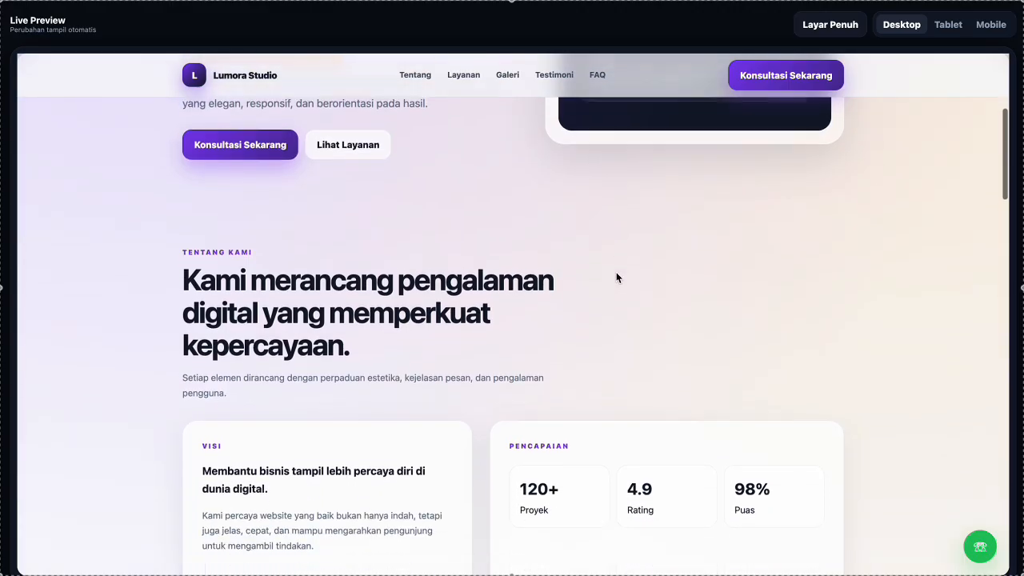
{"action": "scroll", "coordinate": [616, 276], "scroll_direction": "down", "scroll_amount": 7}
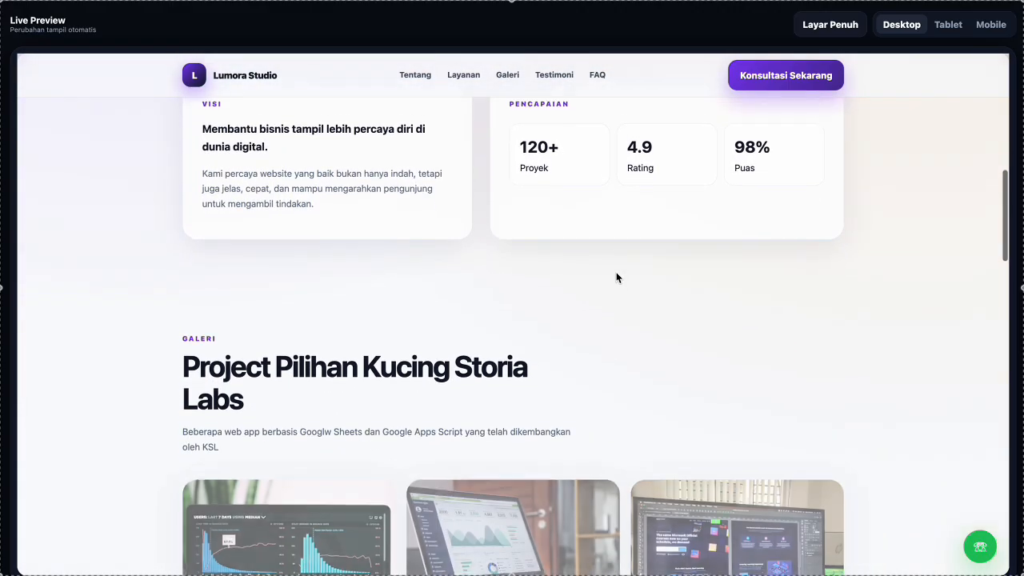
{"action": "scroll", "coordinate": [615, 278], "scroll_direction": "down", "scroll_amount": 6}
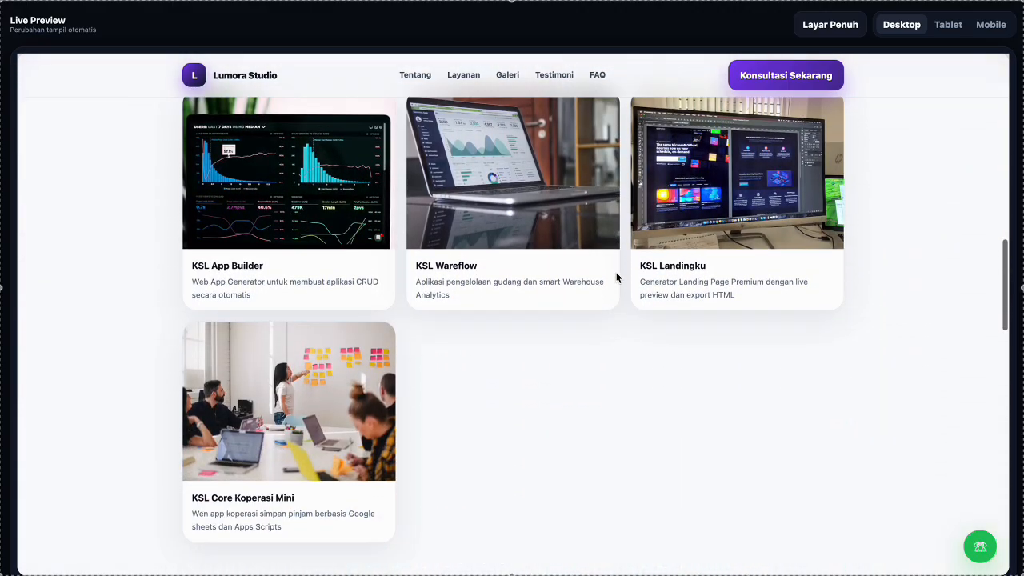
{"action": "scroll", "coordinate": [615, 278], "scroll_direction": "down", "scroll_amount": 6}
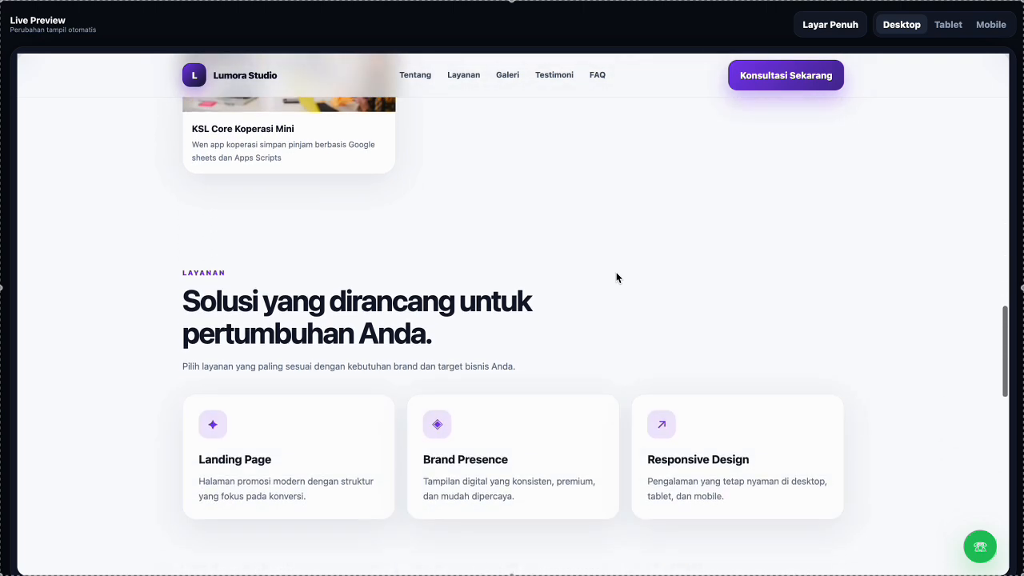
{"action": "scroll", "coordinate": [615, 277], "scroll_direction": "down", "scroll_amount": 7}
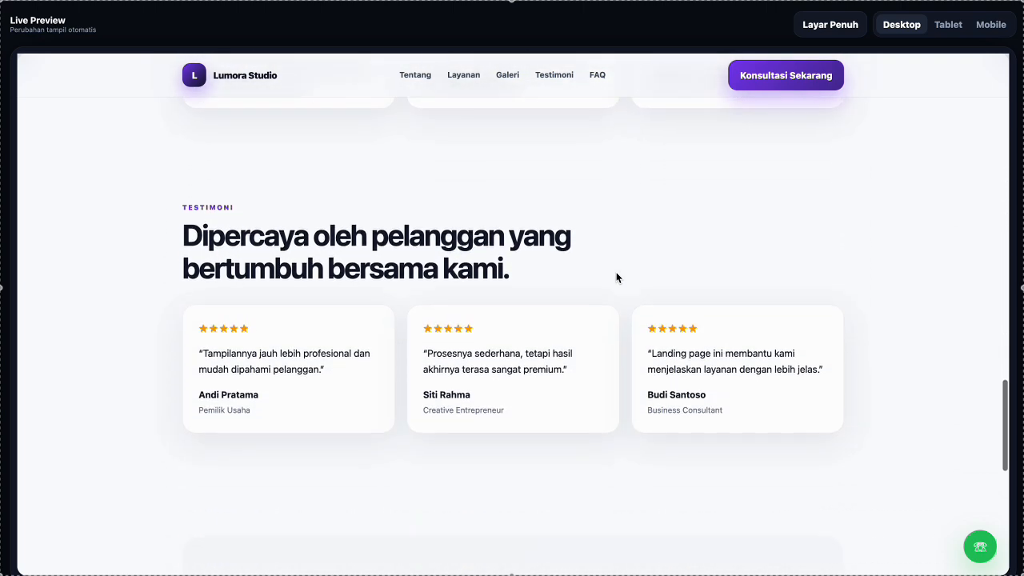
{"action": "scroll", "coordinate": [616, 277], "scroll_direction": "down", "scroll_amount": 7}
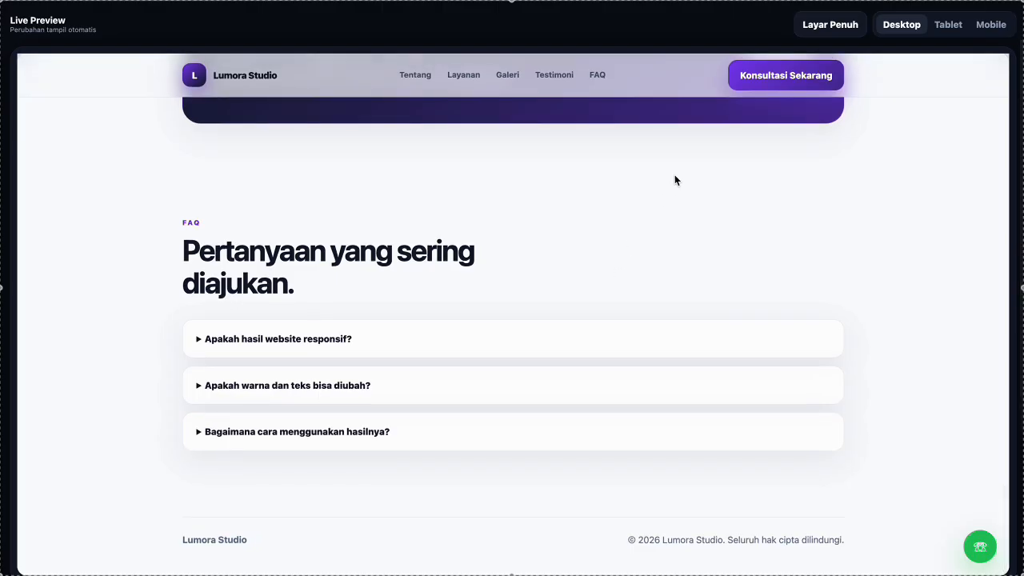
Switch the full-screen preview to the Tablet size and examine the layout from the footer back up to the hero
{"action": "left_click", "coordinate": [948, 31]}
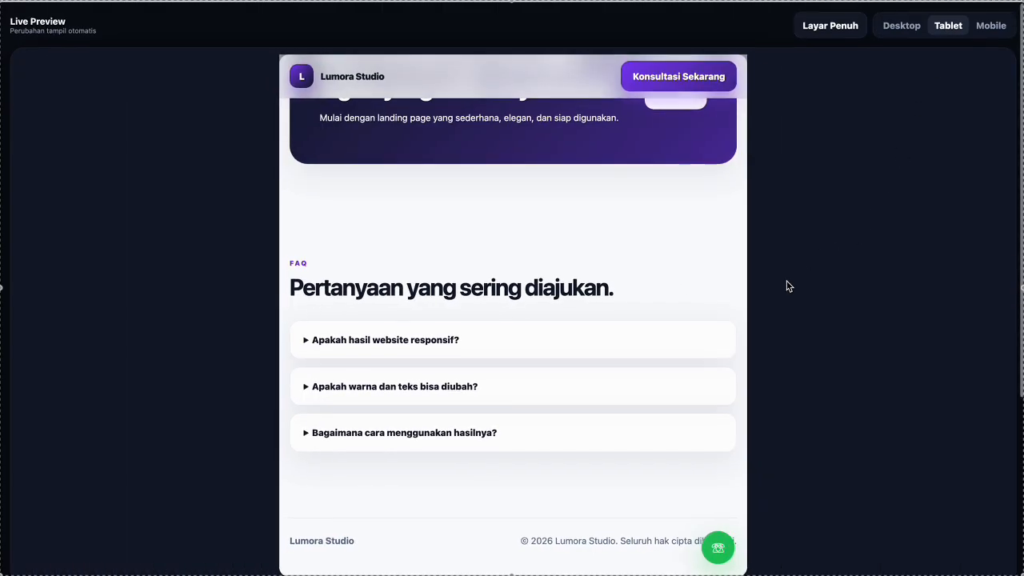
{"action": "scroll", "coordinate": [702, 328], "scroll_direction": "up", "scroll_amount": 1}
{"action": "scroll", "coordinate": [701, 328], "scroll_direction": "up", "scroll_amount": 4}
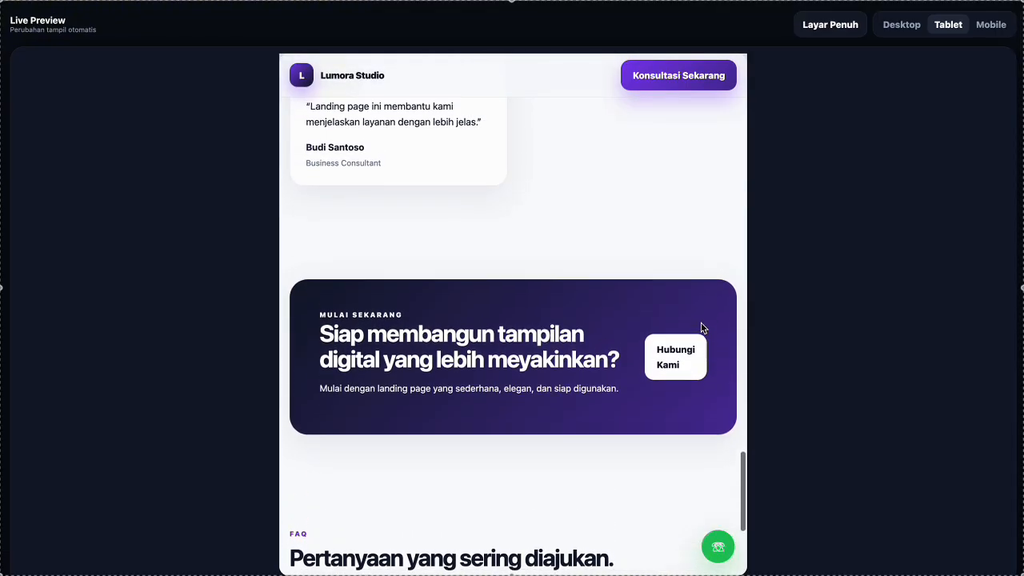
{"action": "scroll", "coordinate": [701, 328], "scroll_direction": "up", "scroll_amount": 6}
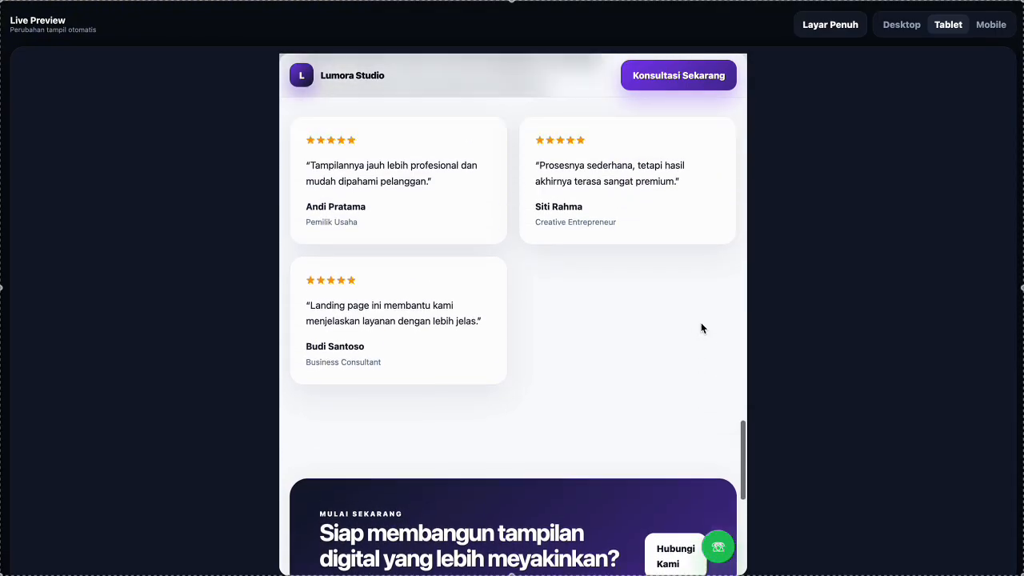
{"action": "scroll", "coordinate": [701, 328], "scroll_direction": "up", "scroll_amount": 6}
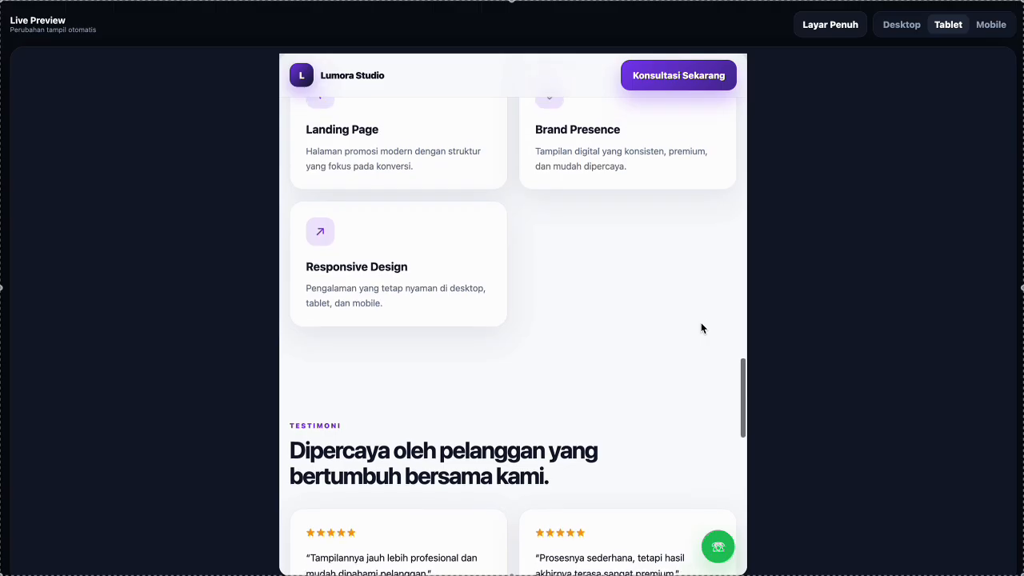
{"action": "scroll", "coordinate": [701, 328], "scroll_direction": "up", "scroll_amount": 5}
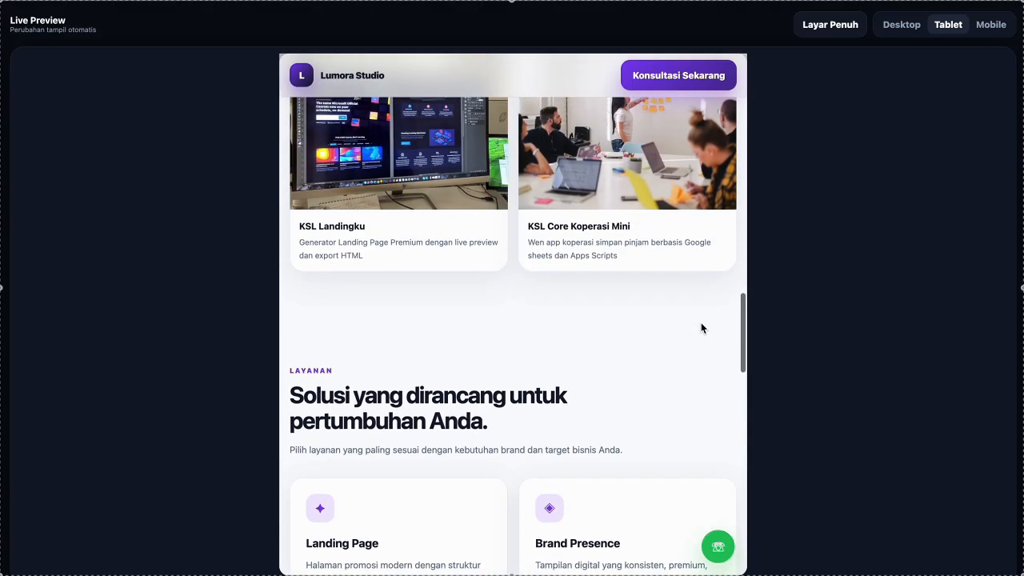
{"action": "scroll", "coordinate": [700, 327], "scroll_direction": "up", "scroll_amount": 6}
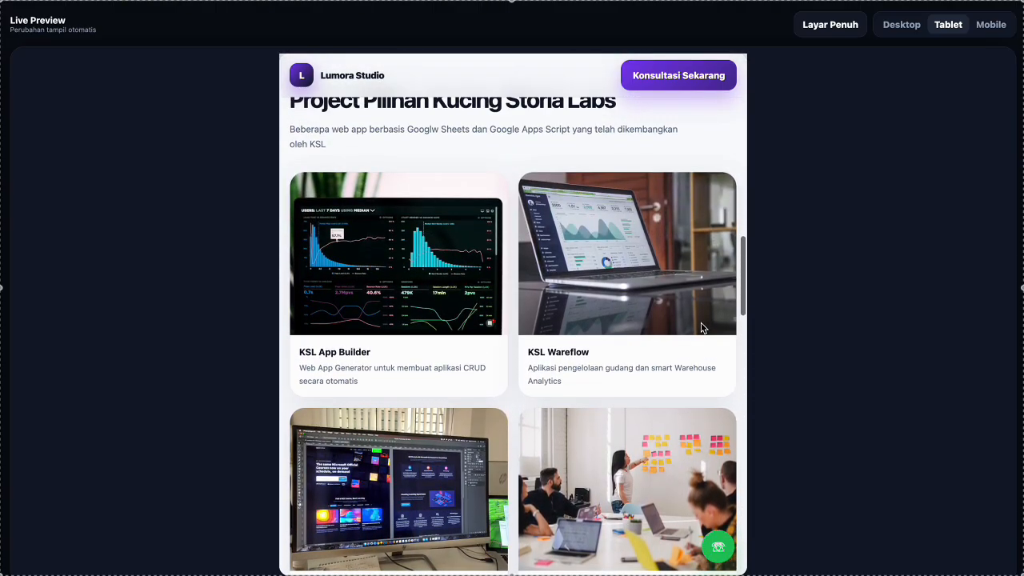
{"action": "scroll", "coordinate": [701, 327], "scroll_direction": "up", "scroll_amount": 7}
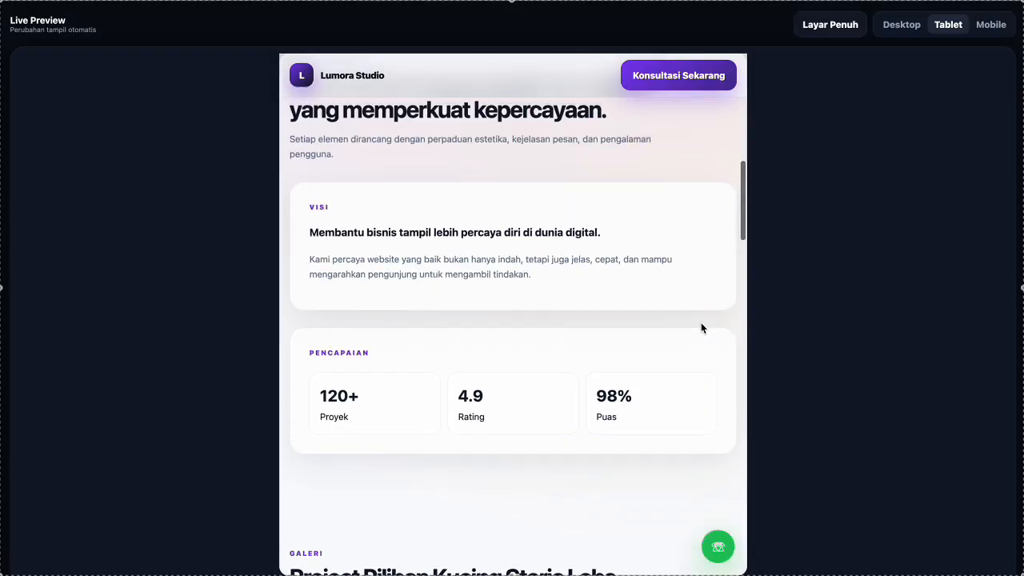
{"action": "scroll", "coordinate": [701, 328], "scroll_direction": "up", "scroll_amount": 5}
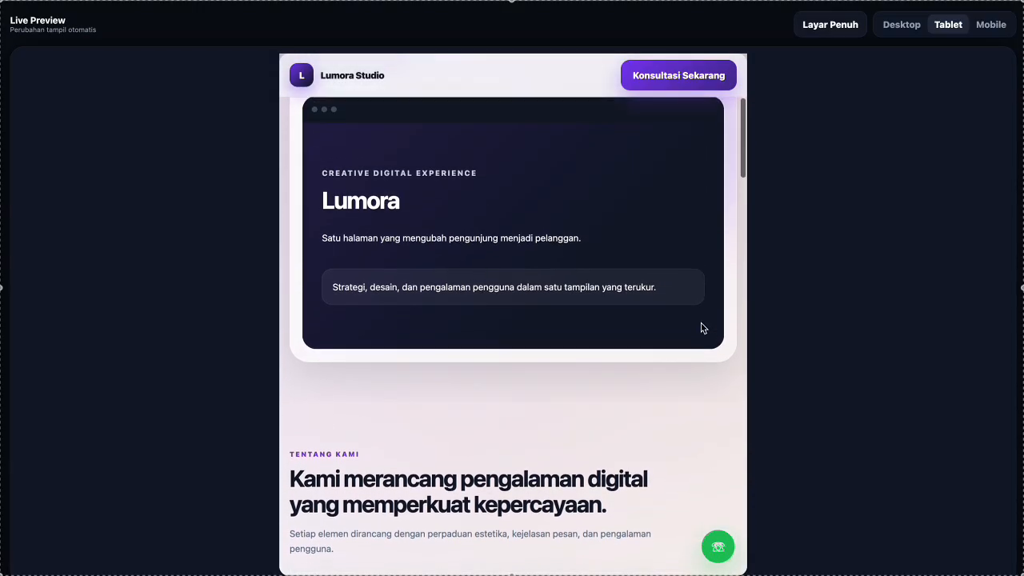
{"action": "scroll", "coordinate": [701, 327], "scroll_direction": "up", "scroll_amount": 2}
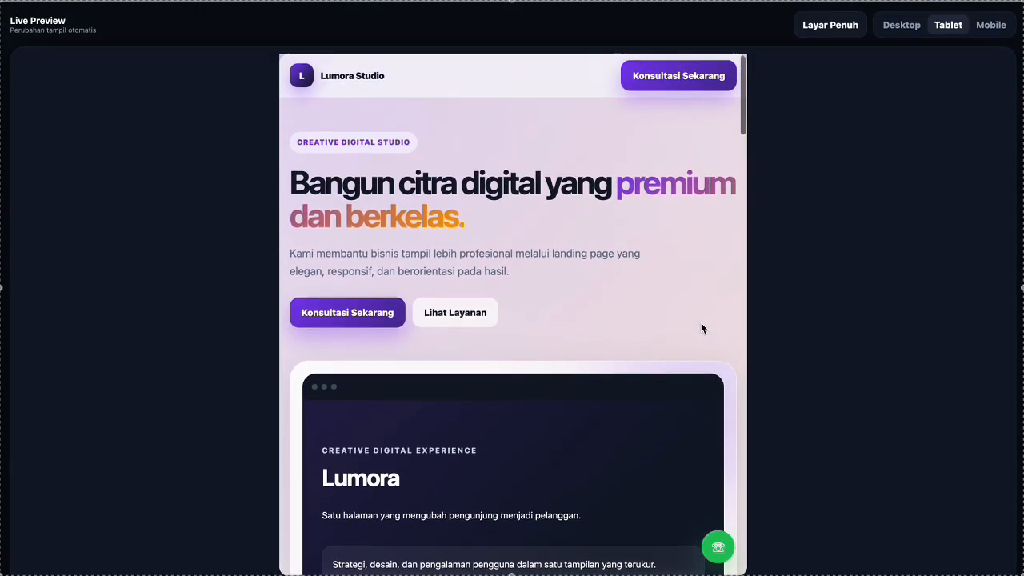
Switch the full-screen preview to the Mobile size and examine the layout from the hero down to the footer
{"action": "left_click", "coordinate": [983, 30]}
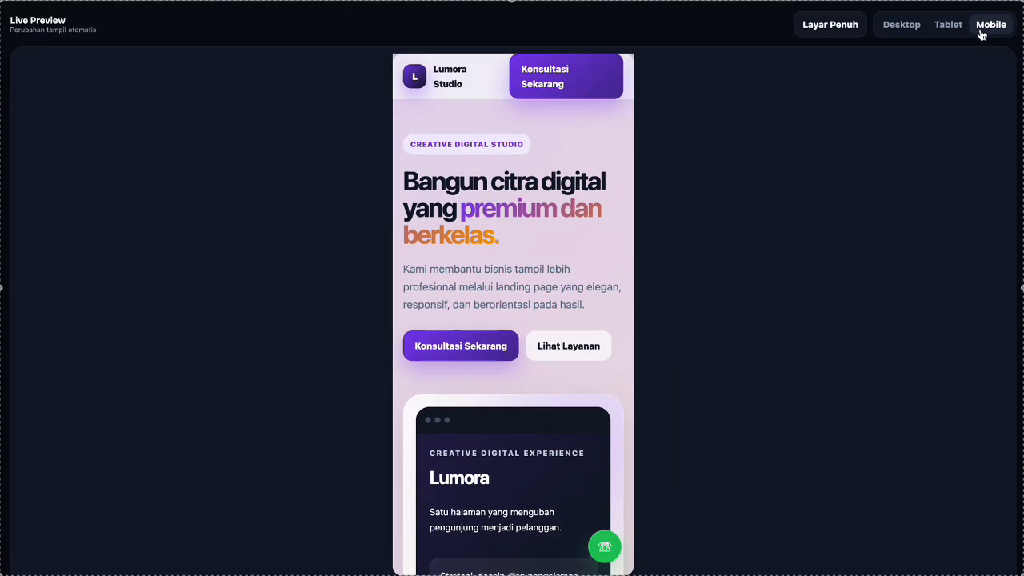
{"action": "scroll", "coordinate": [598, 266], "scroll_direction": "down", "scroll_amount": 5}
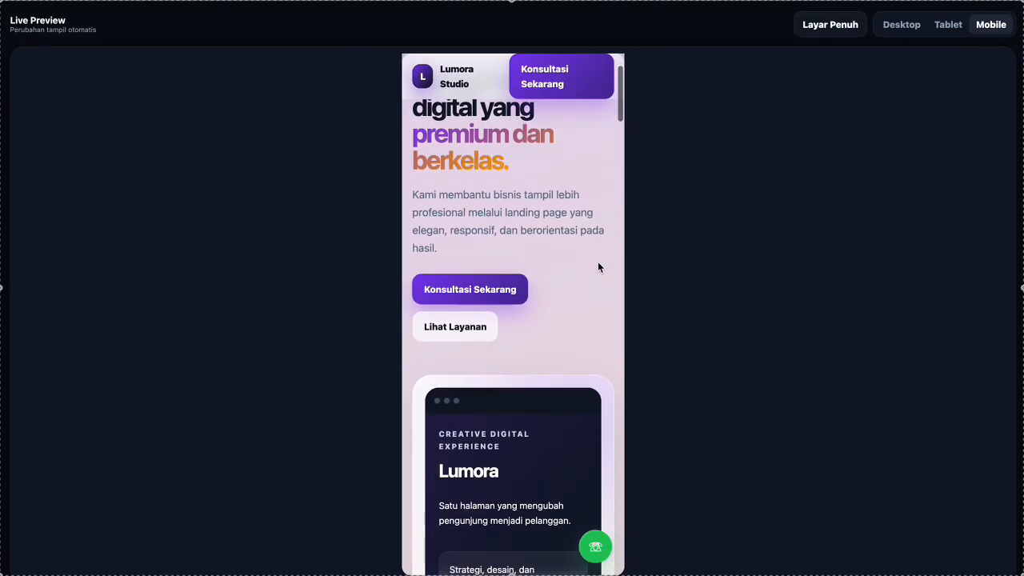
{"action": "scroll", "coordinate": [598, 266], "scroll_direction": "down", "scroll_amount": 5}
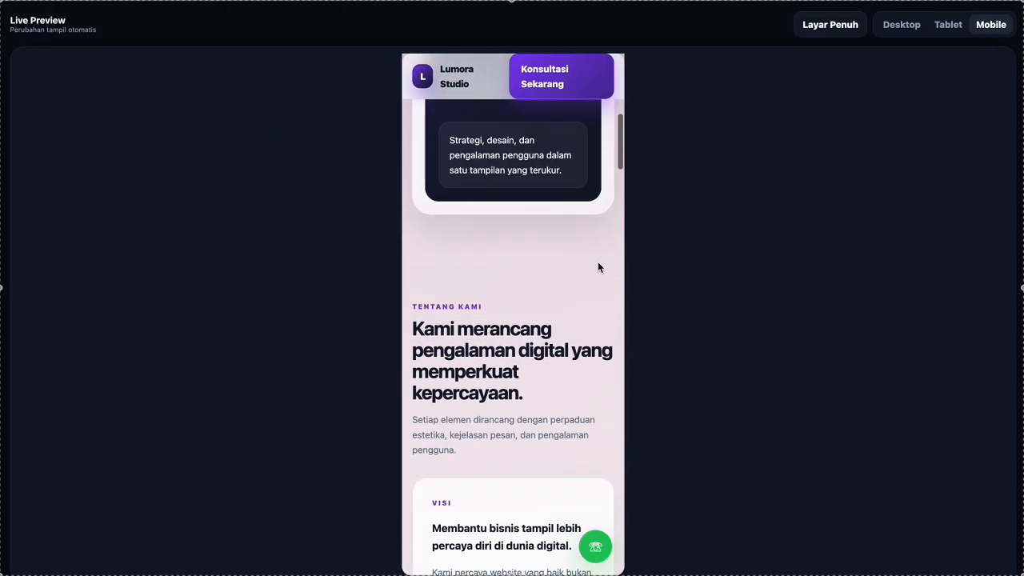
{"action": "scroll", "coordinate": [597, 266], "scroll_direction": "down", "scroll_amount": 5}
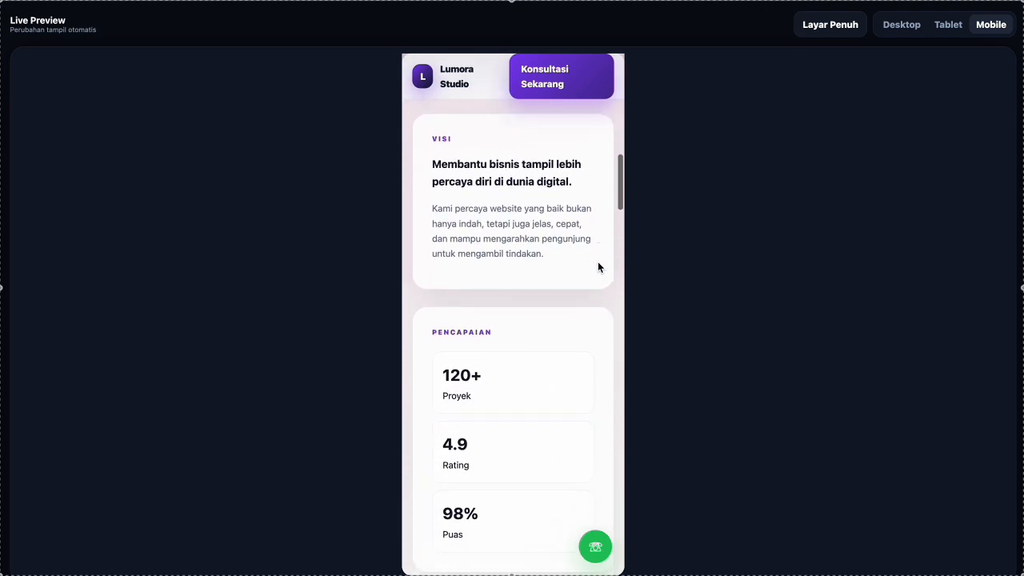
{"action": "scroll", "coordinate": [597, 266], "scroll_direction": "down", "scroll_amount": 7}
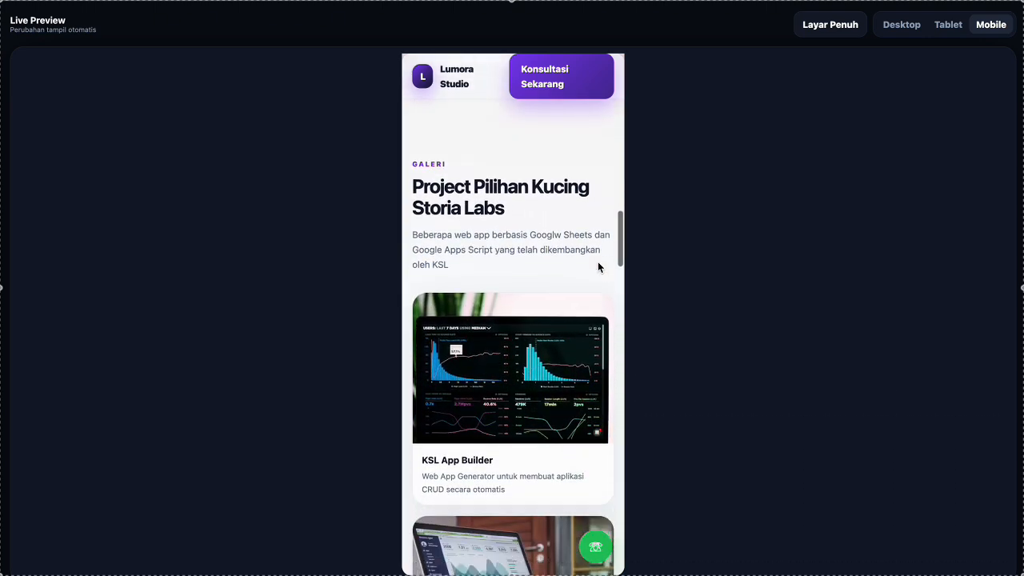
{"action": "scroll", "coordinate": [597, 266], "scroll_direction": "down", "scroll_amount": 6}
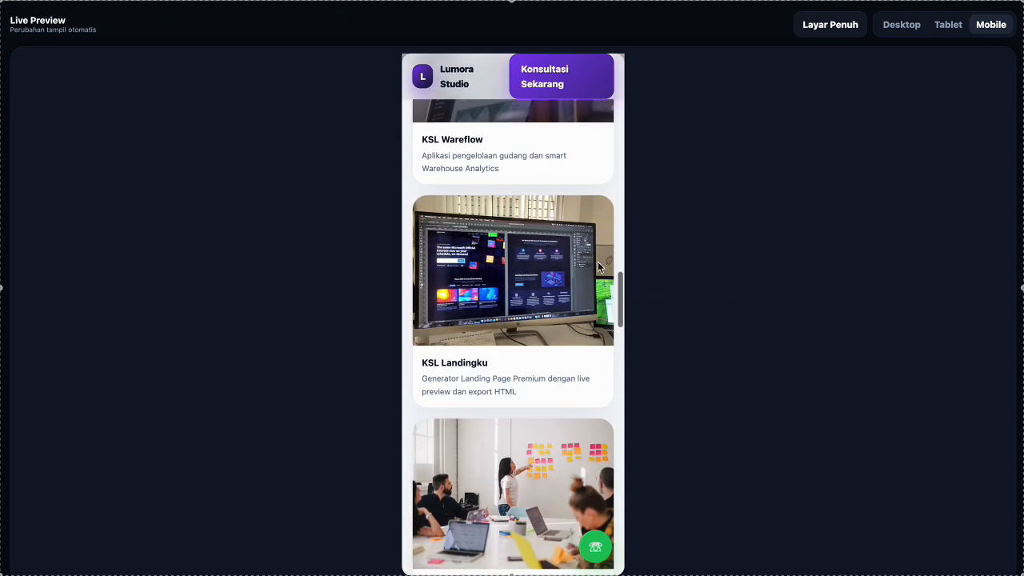
{"action": "scroll", "coordinate": [597, 267], "scroll_direction": "down", "scroll_amount": 6}
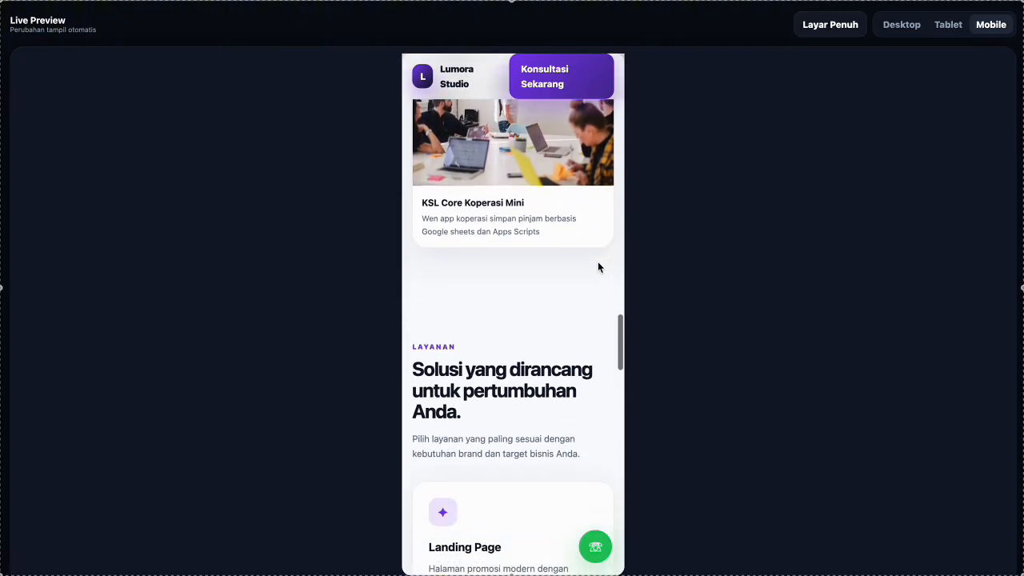
{"action": "scroll", "coordinate": [598, 267], "scroll_direction": "down", "scroll_amount": 5}
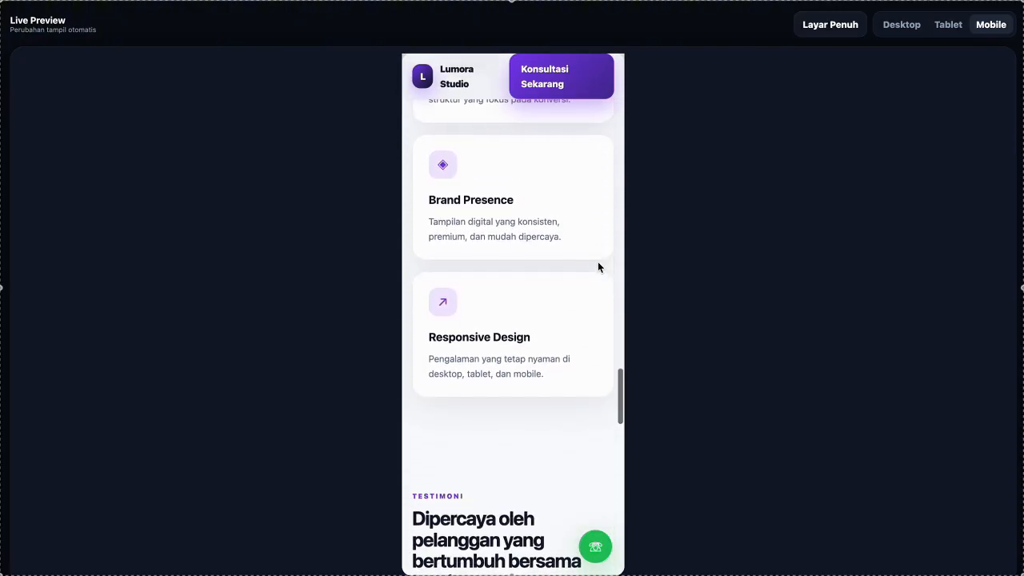
{"action": "scroll", "coordinate": [598, 266], "scroll_direction": "down", "scroll_amount": 6}
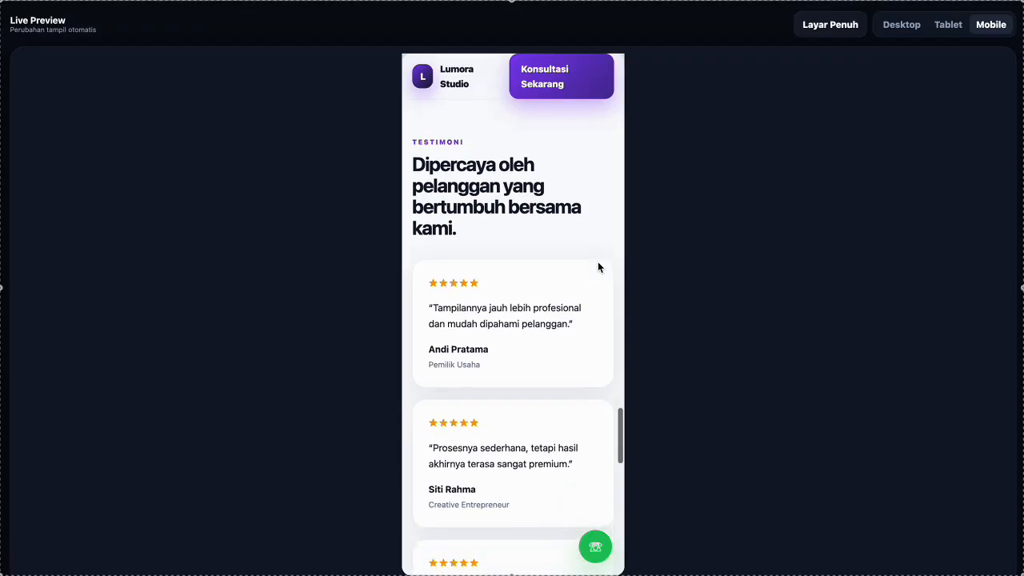
{"action": "scroll", "coordinate": [597, 266], "scroll_direction": "down", "scroll_amount": 5}
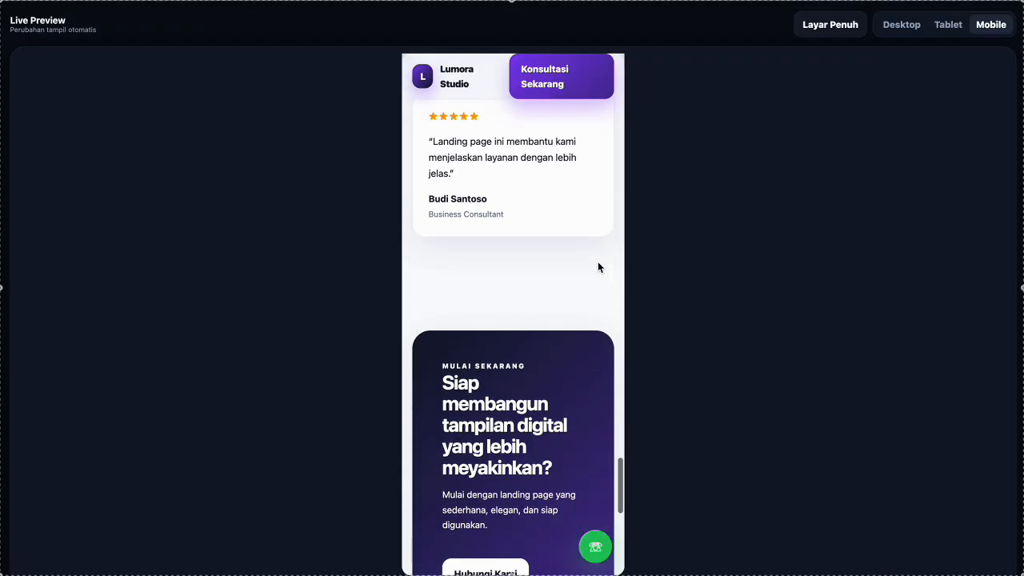
{"action": "scroll", "coordinate": [597, 267], "scroll_direction": "down", "scroll_amount": 5}
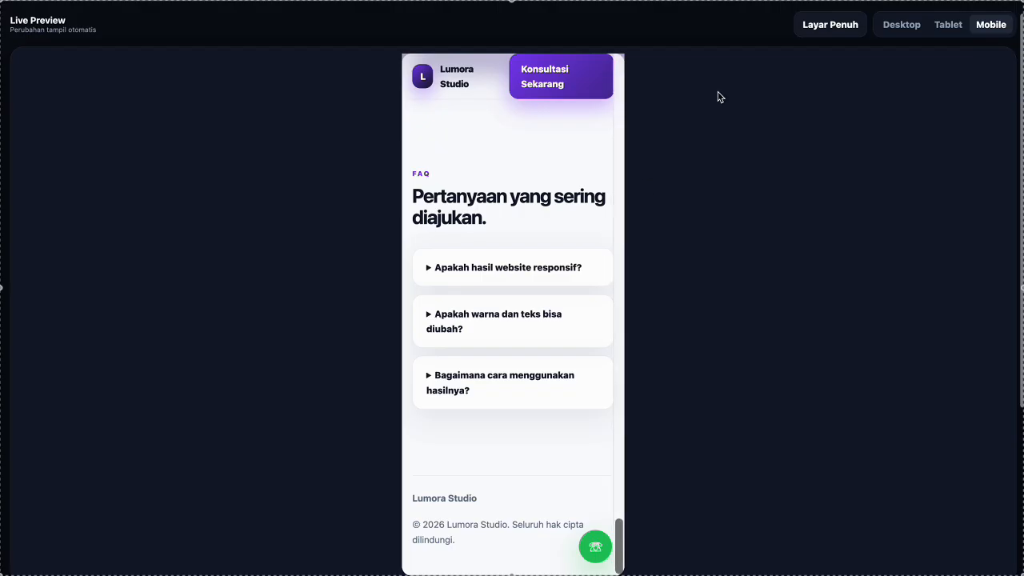
Exit the full-screen preview and set the live preview back to the Desktop size
{"action": "left_click", "coordinate": [830, 25]}
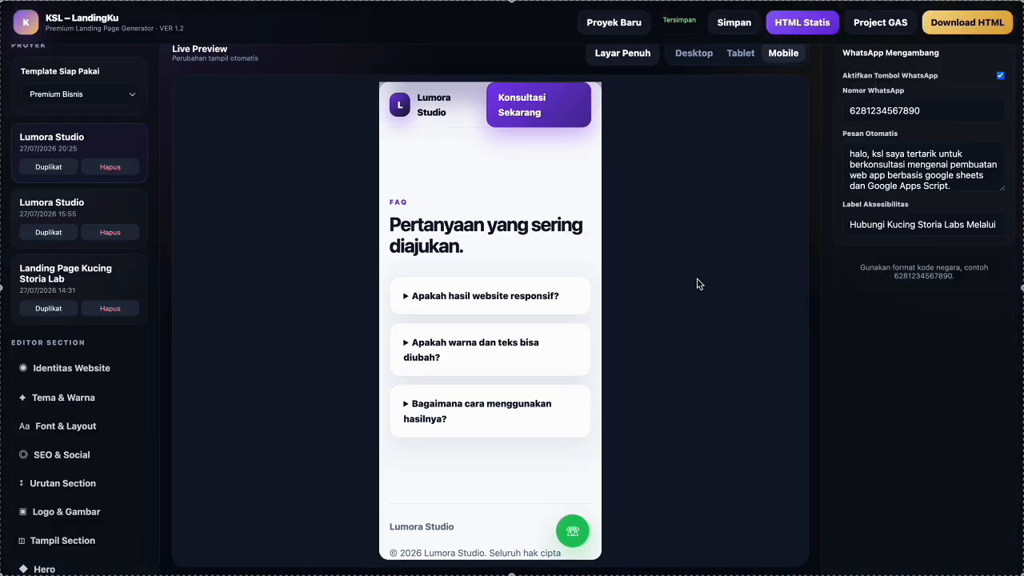
{"action": "left_click", "coordinate": [694, 55]}
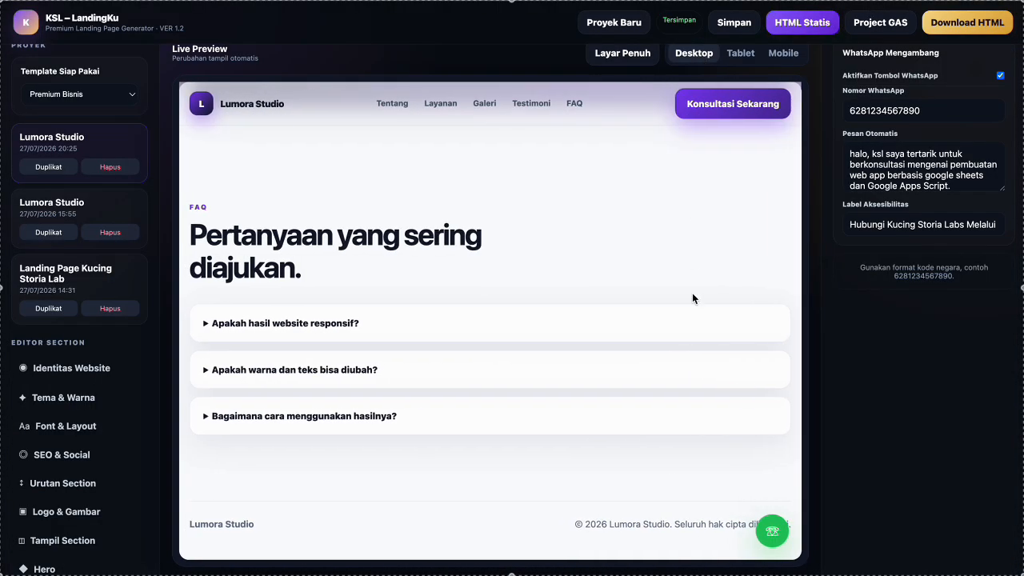